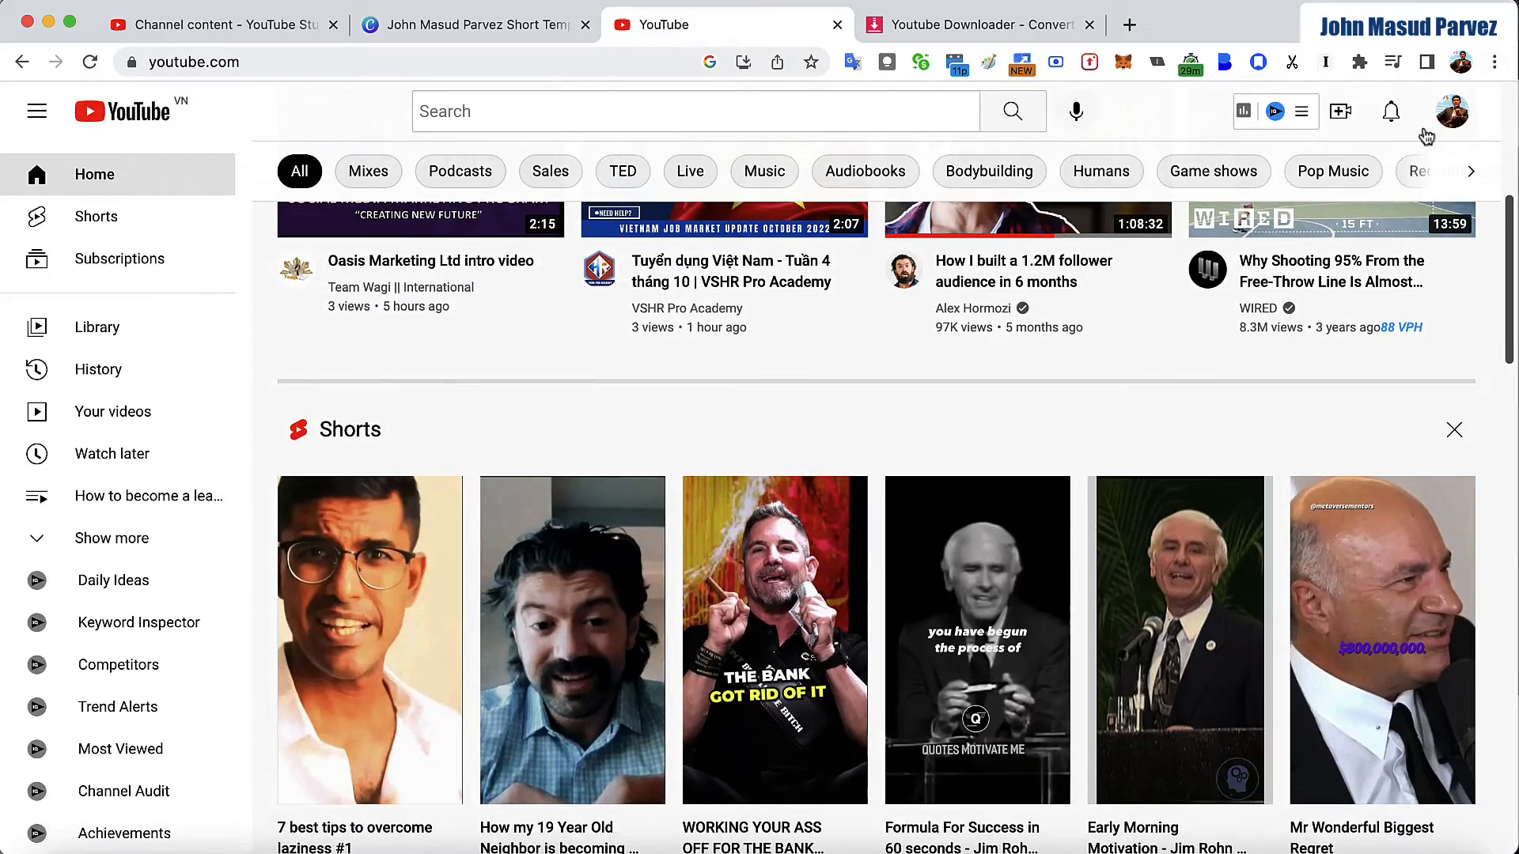
Open your own YouTube channel and browse its list of uploaded videos.
left_click(1453, 111)
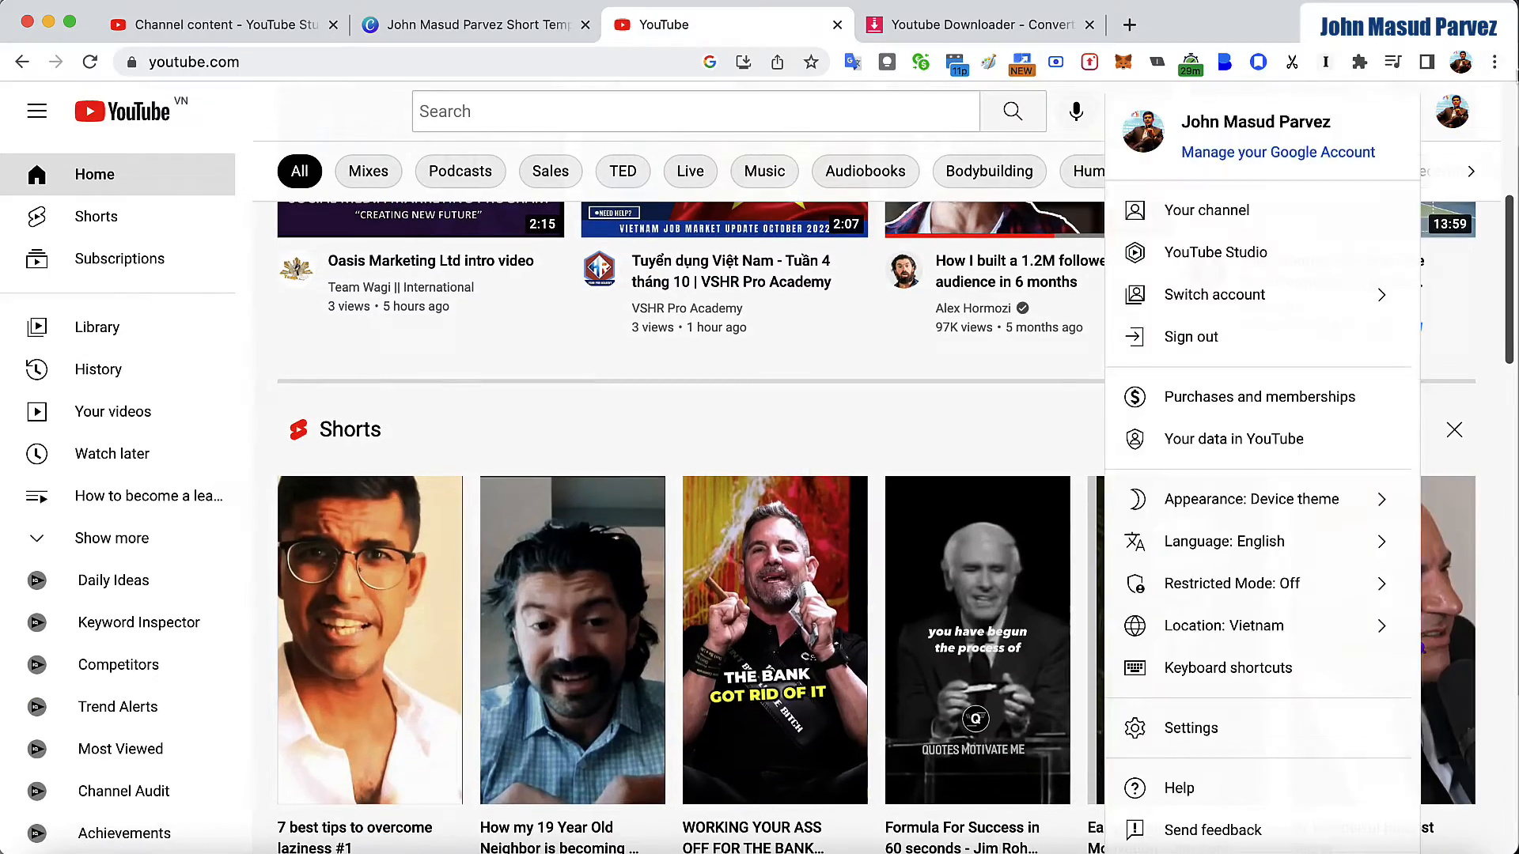
left_click(1263, 212)
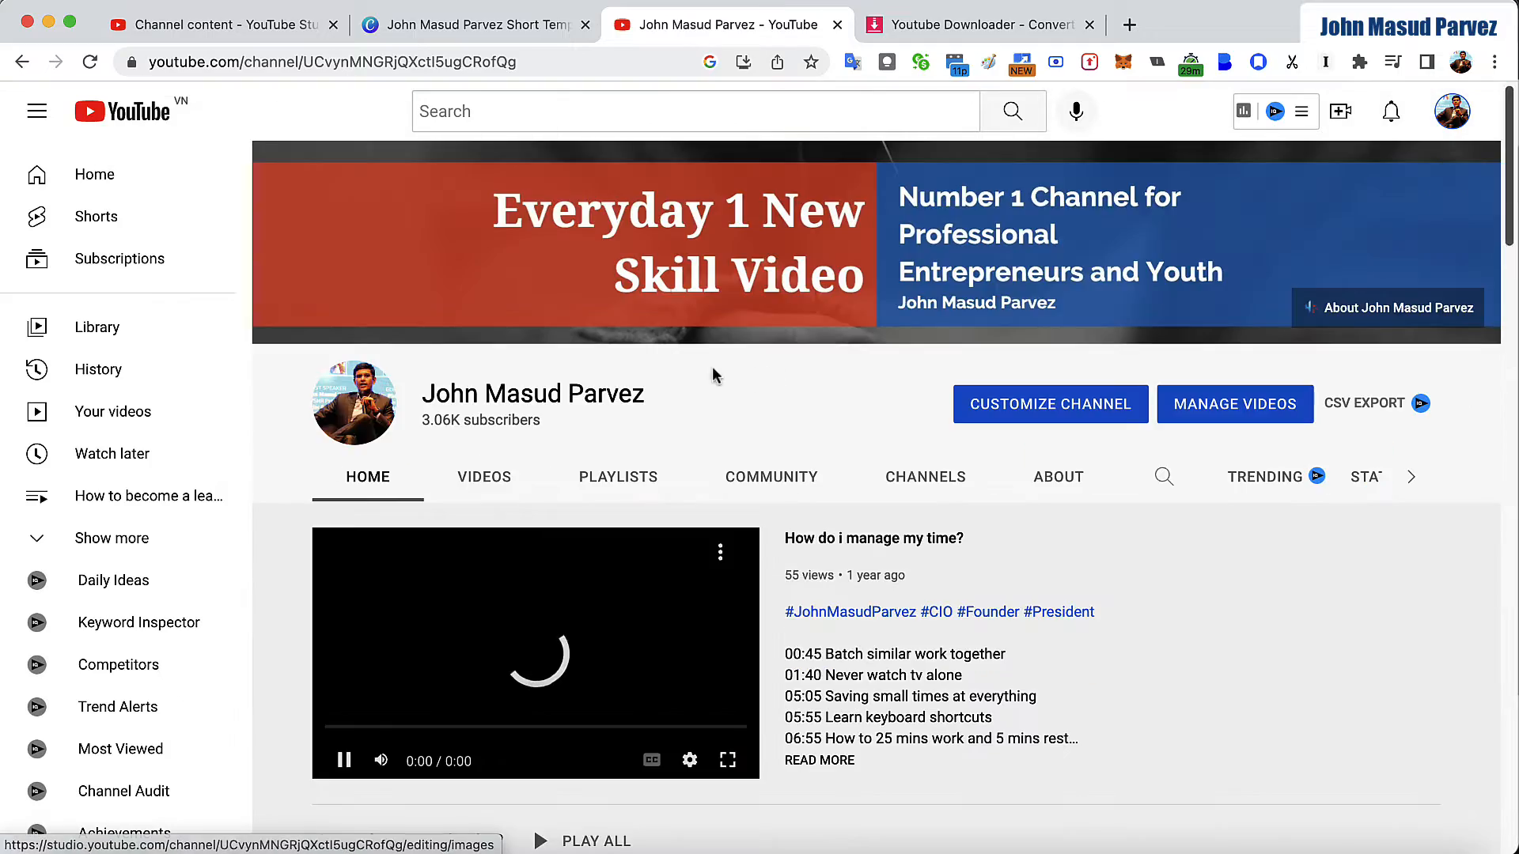
scroll(712, 372, "down", 3)
left_click(505, 273)
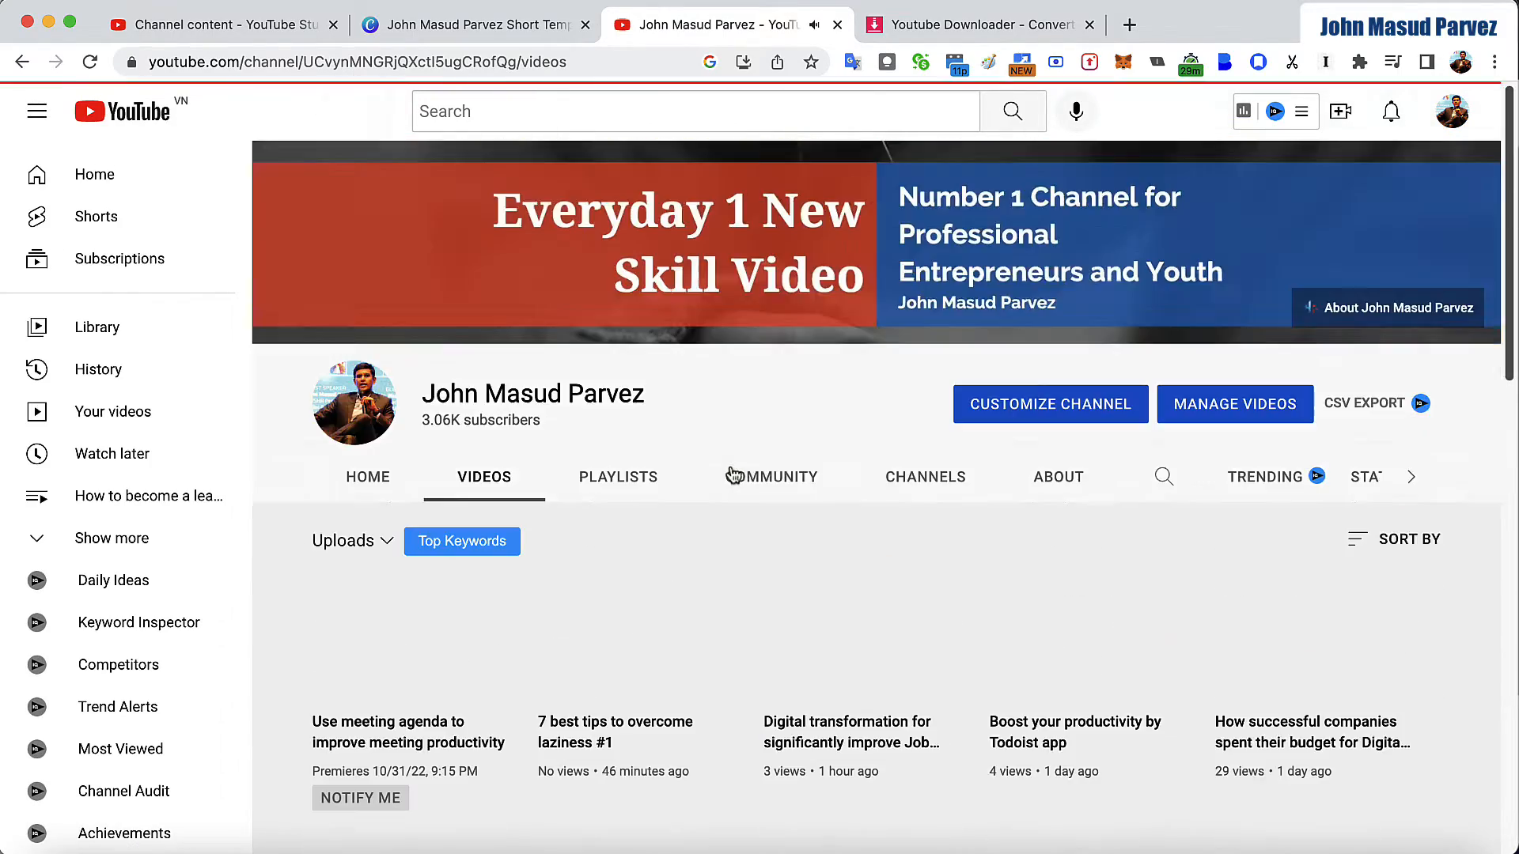
scroll(752, 483, "down", 10)
scroll(744, 509, "down", 4)
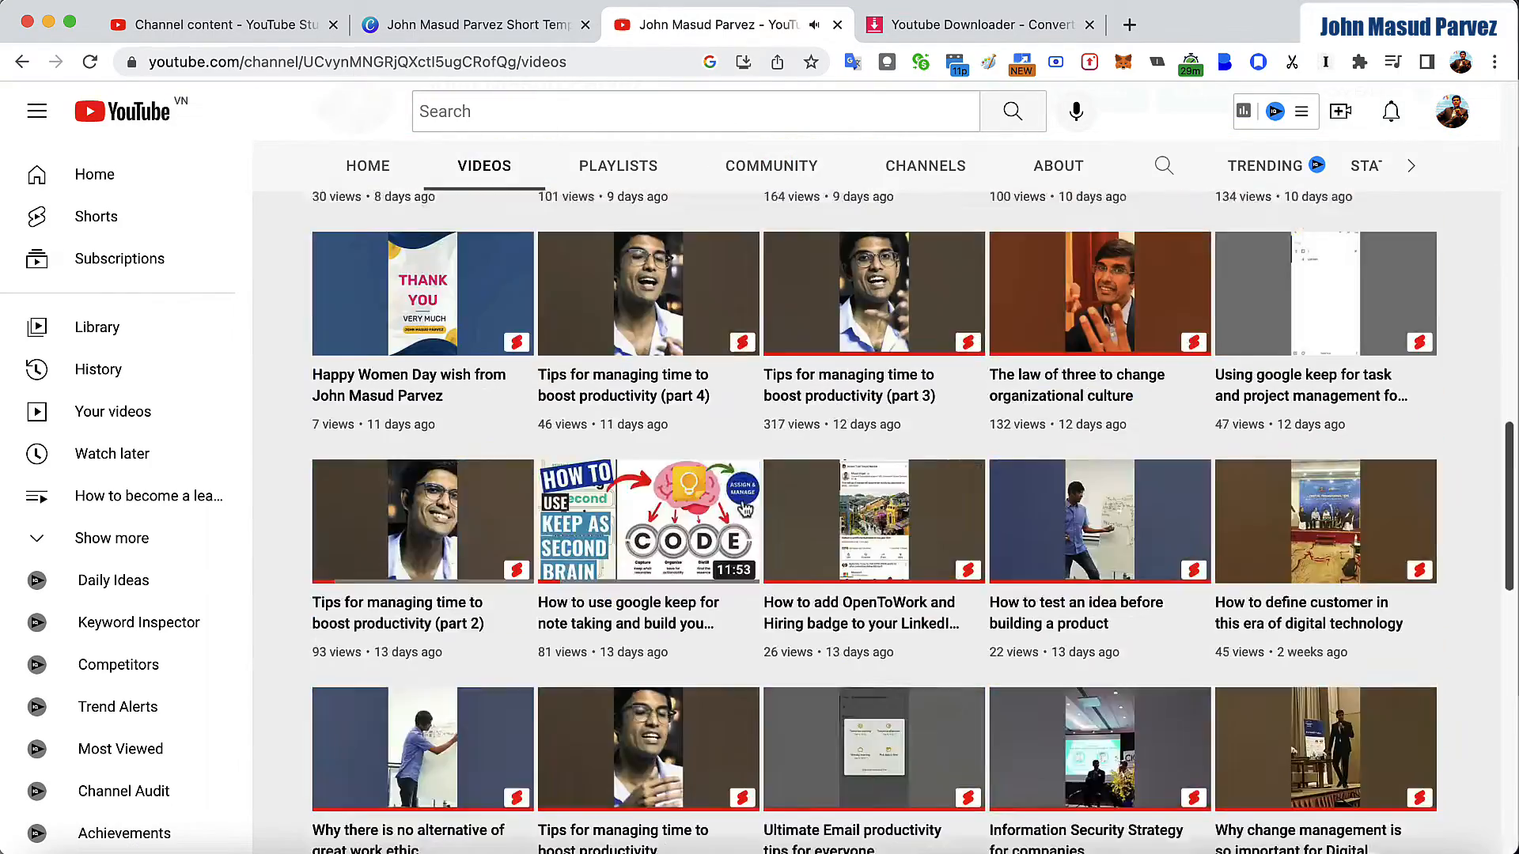
Switch to the Y2mate downloader and examine its address and video link field, checking back on the channel's video list.
left_click(953, 25)
left_click(313, 66)
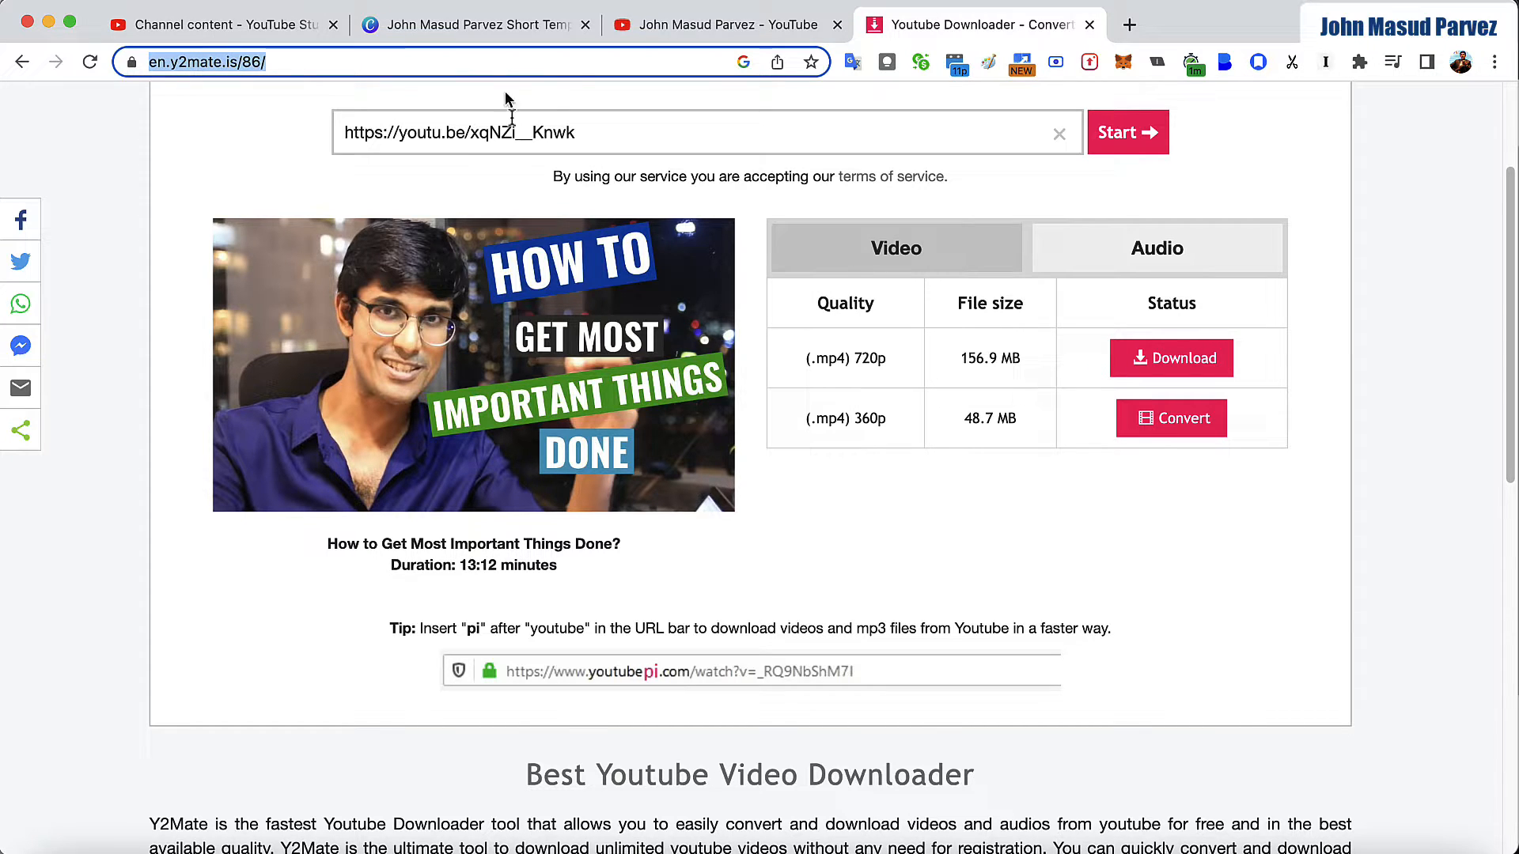
left_click(595, 133)
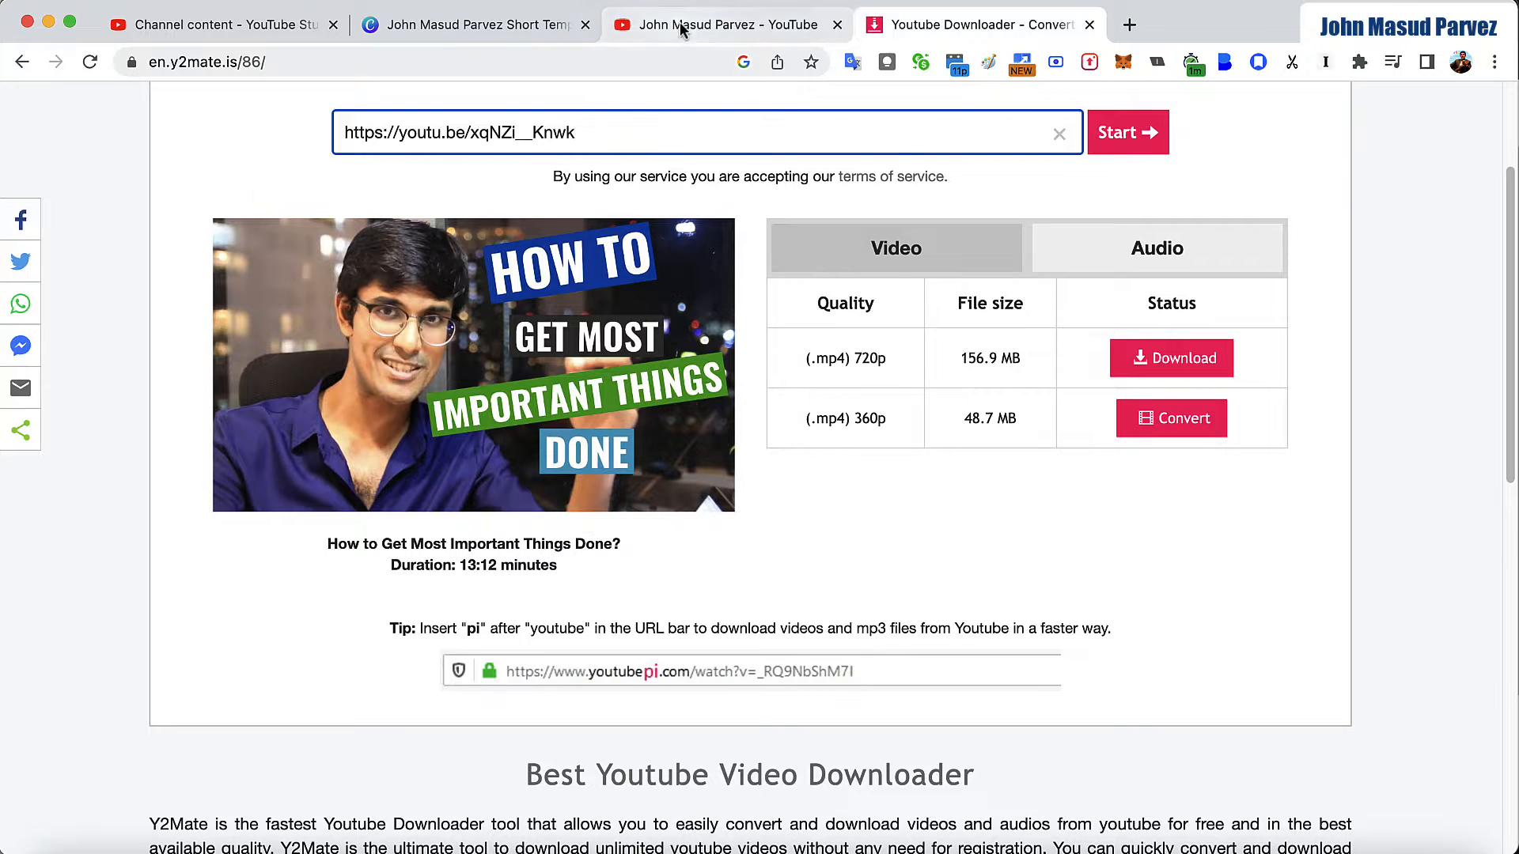
left_click(633, 24)
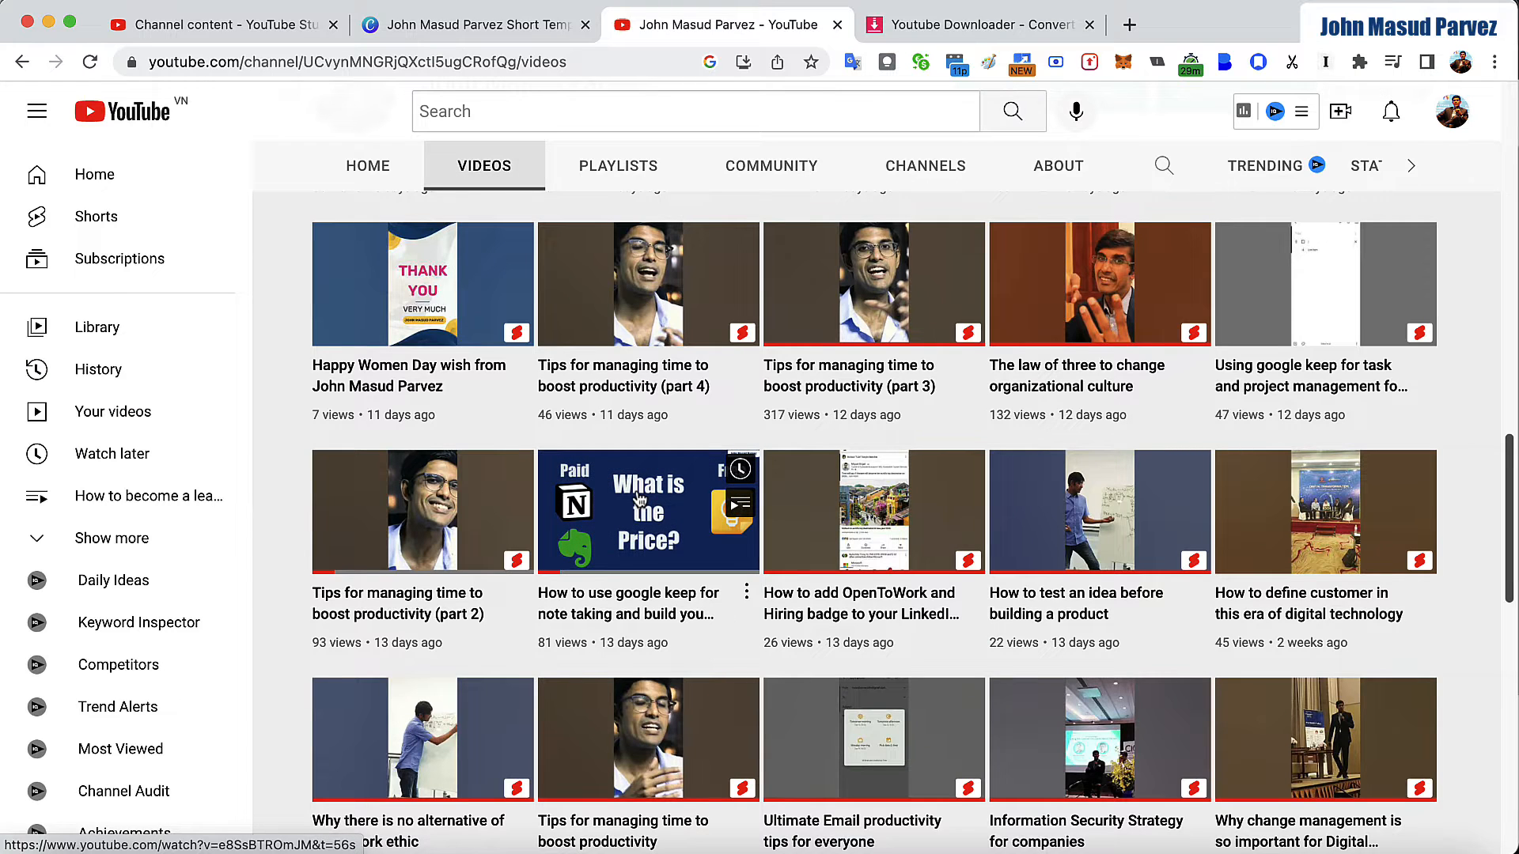
left_click(973, 26)
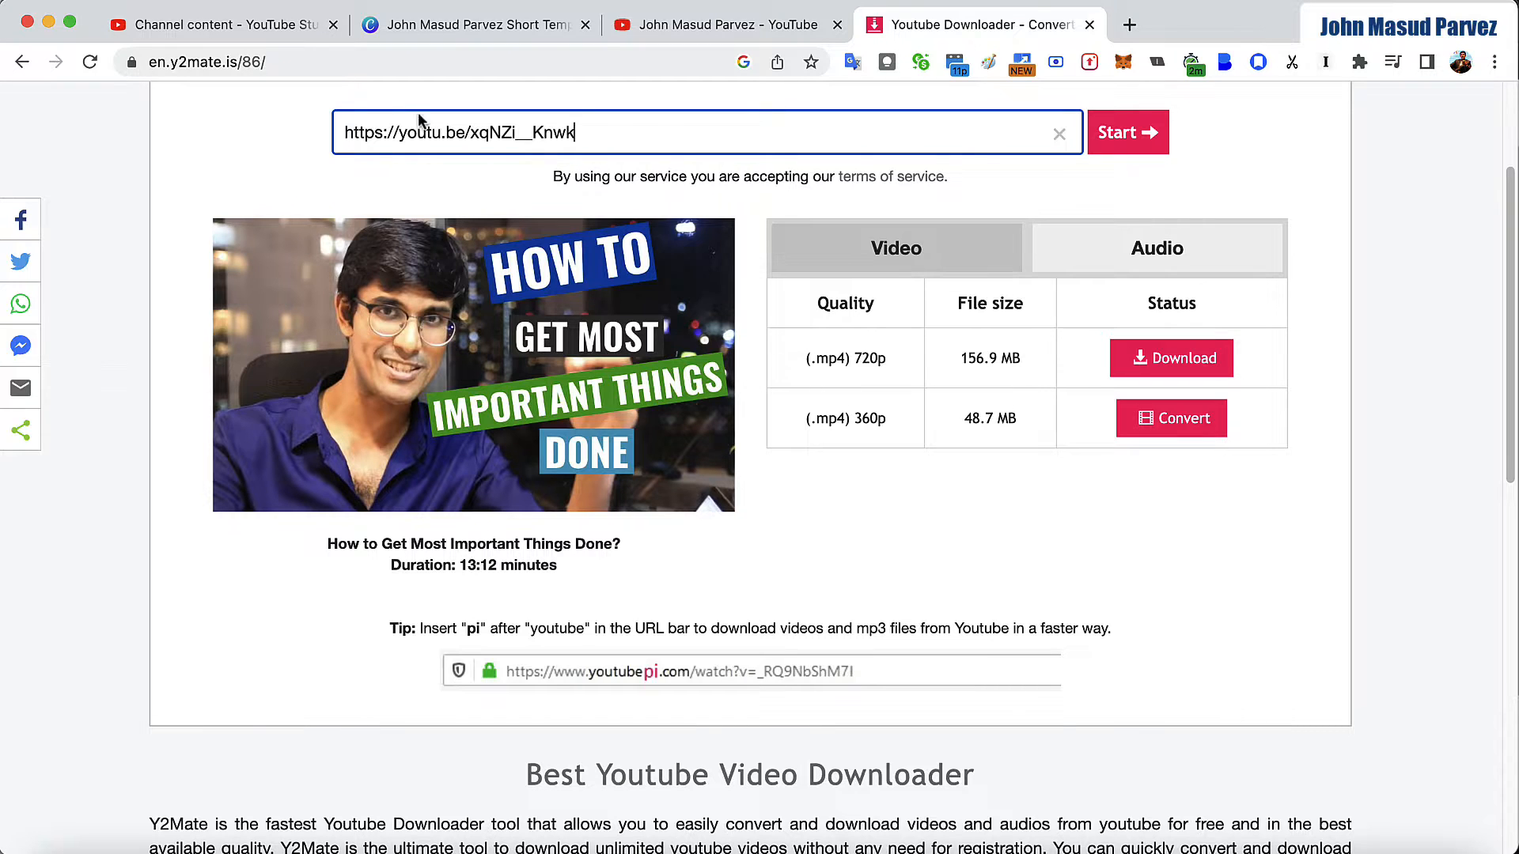
Switch to the short template design in Canva and check its custom width and height in the resize settings.
left_click(457, 26)
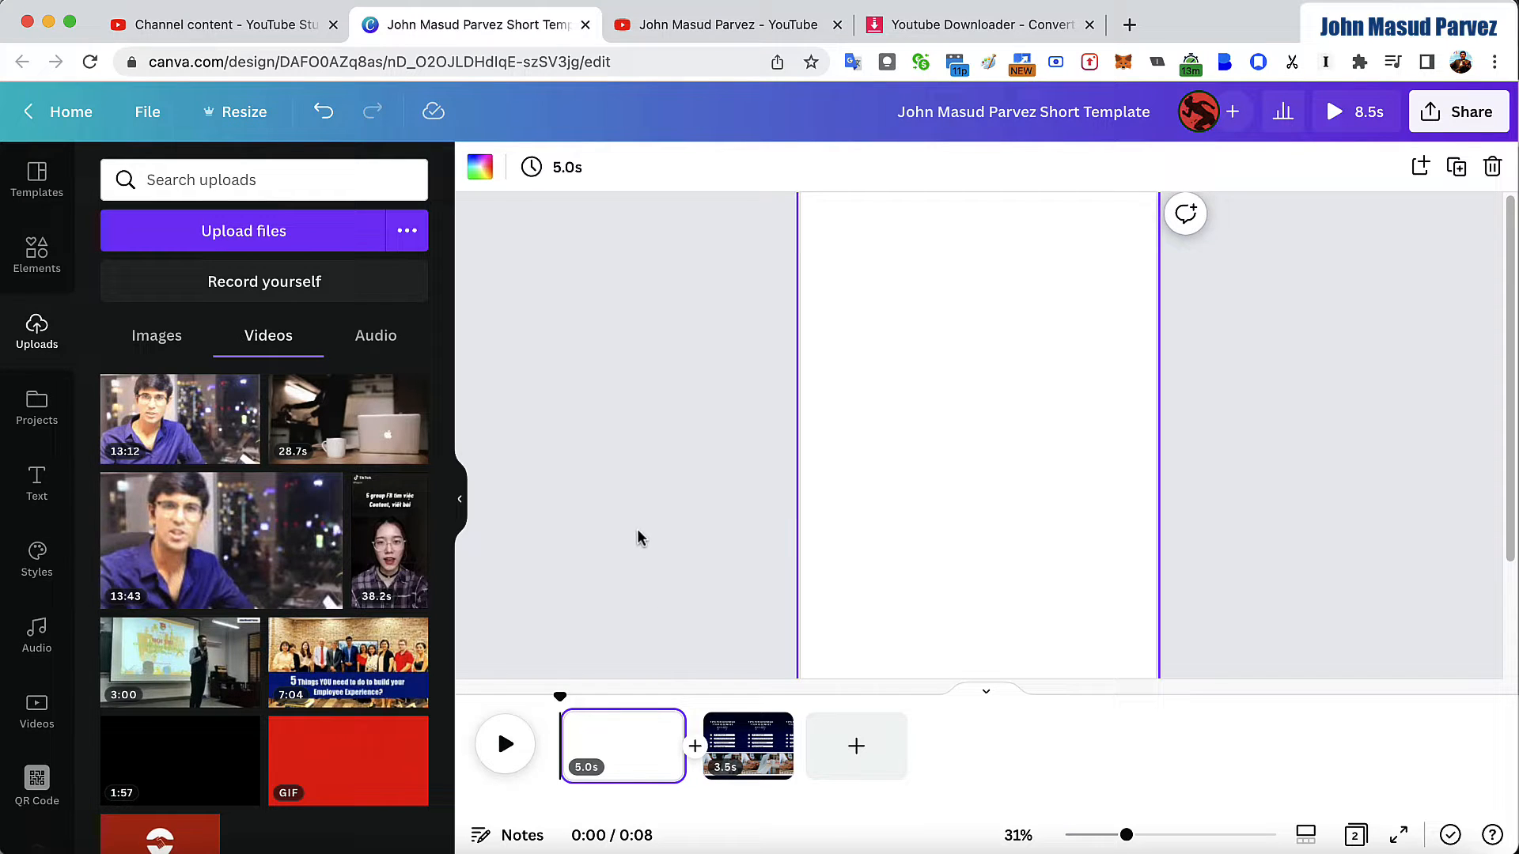
left_click(241, 115)
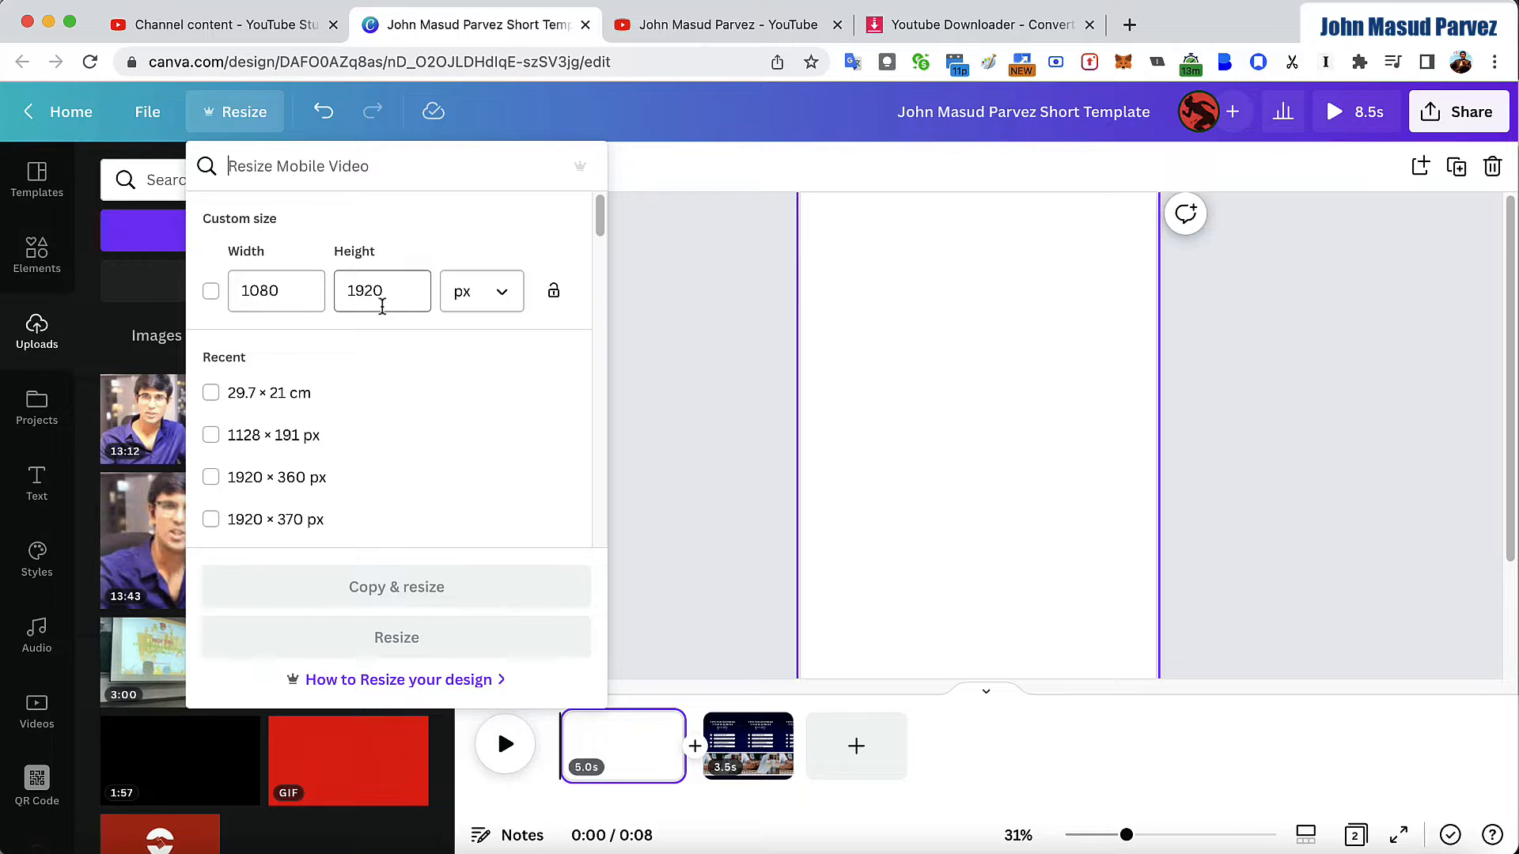
left_click(675, 338)
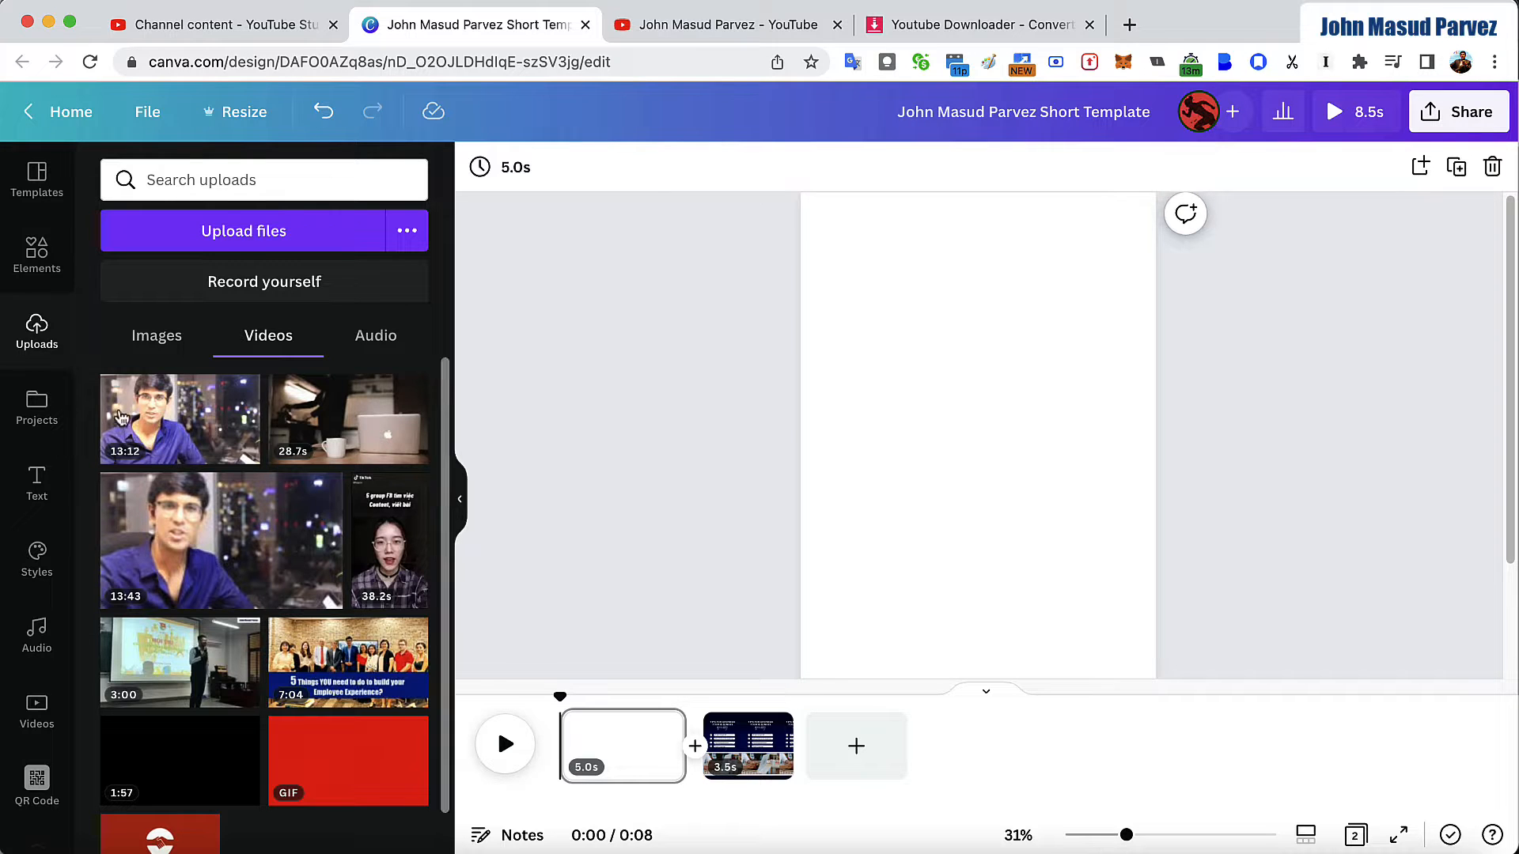
Look through the uploaded images and videos, view the tips page, and return to the blank first page.
left_click(159, 337)
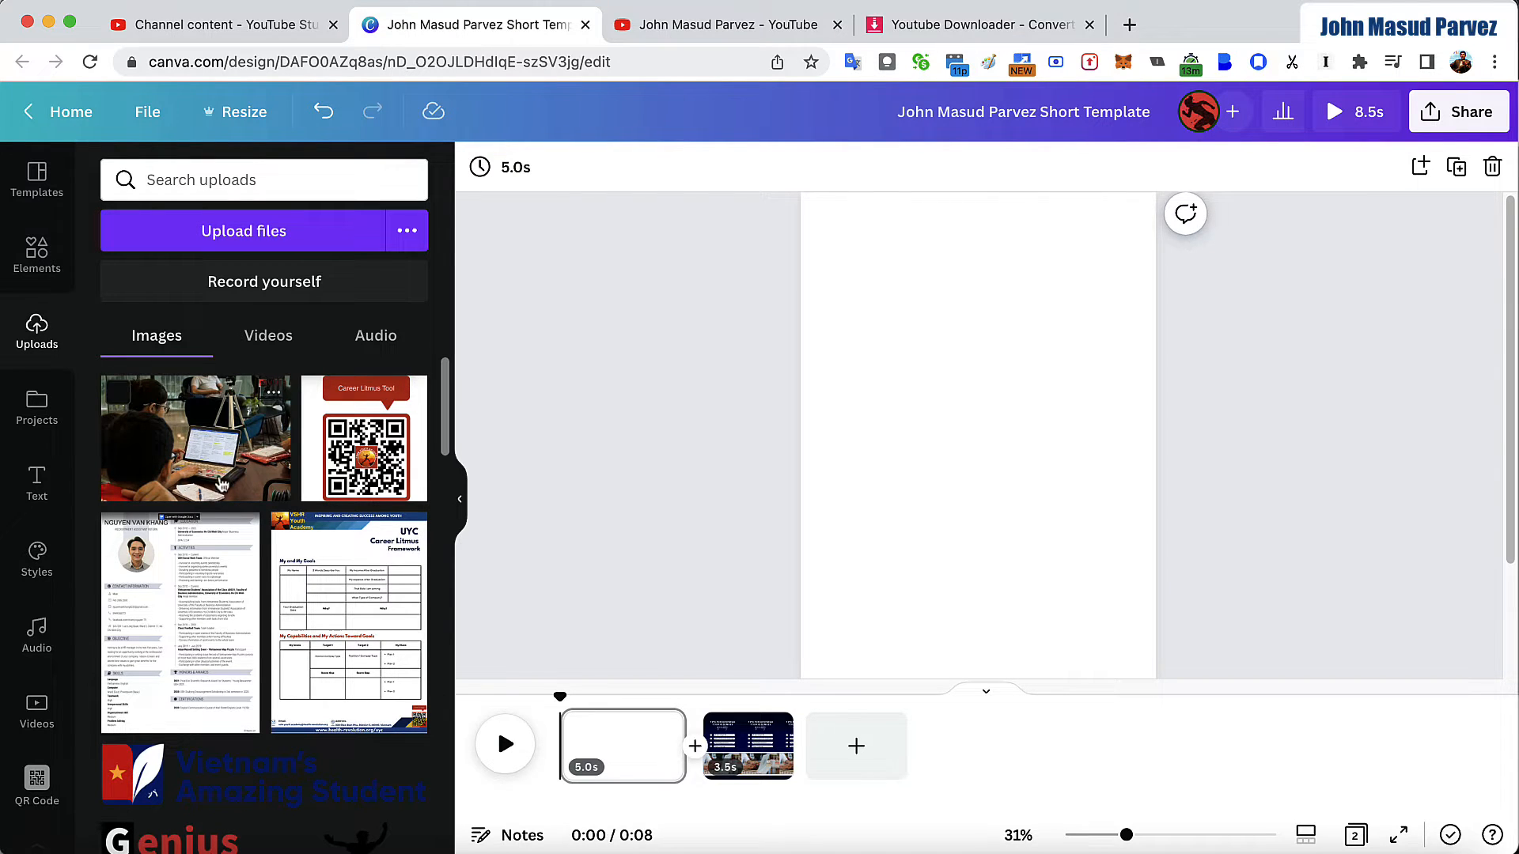
left_click(268, 353)
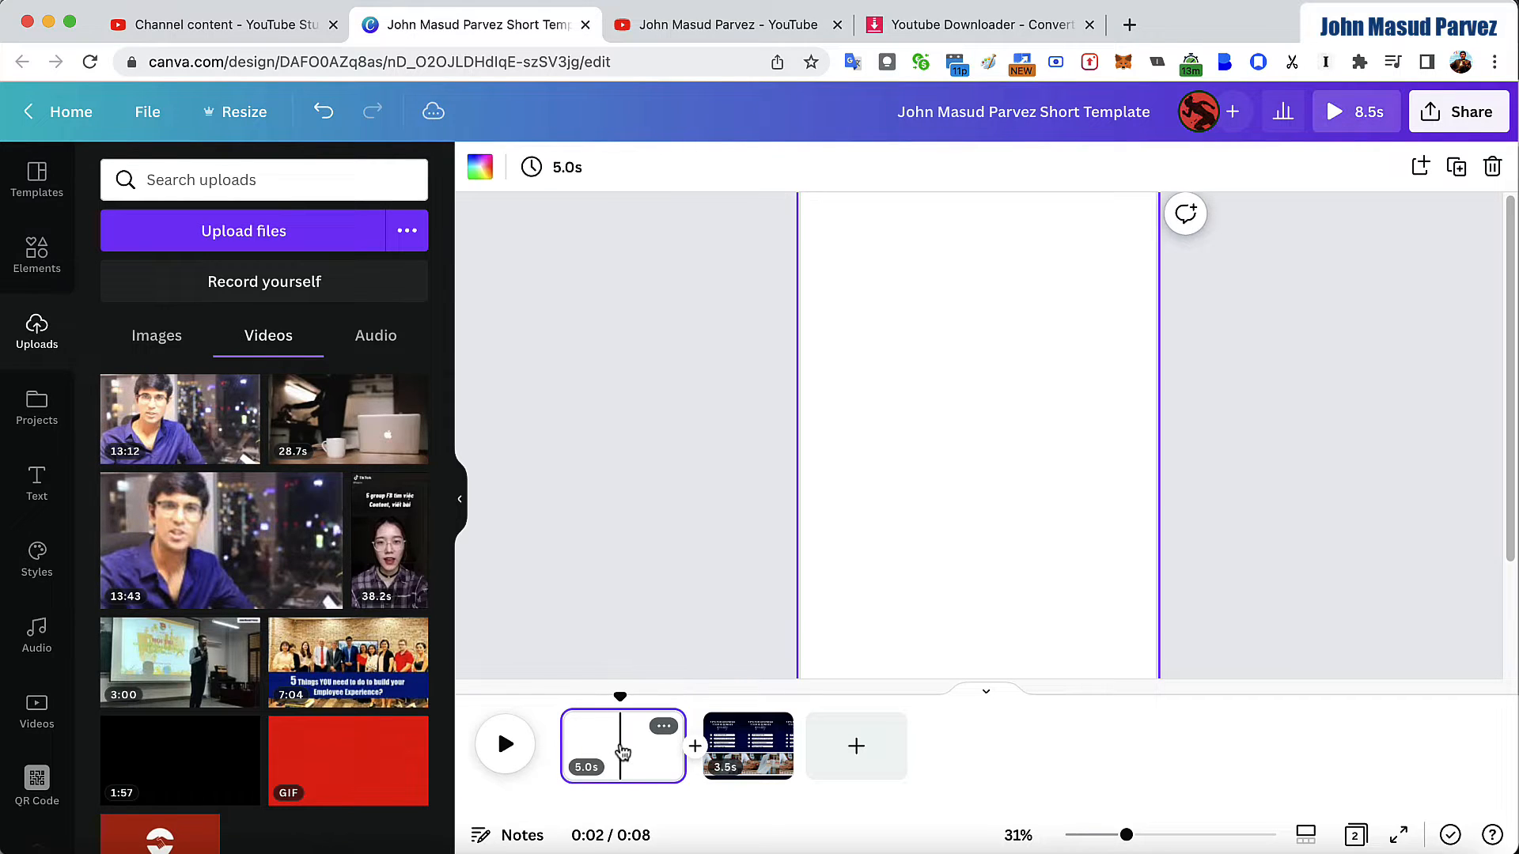
left_click(764, 743)
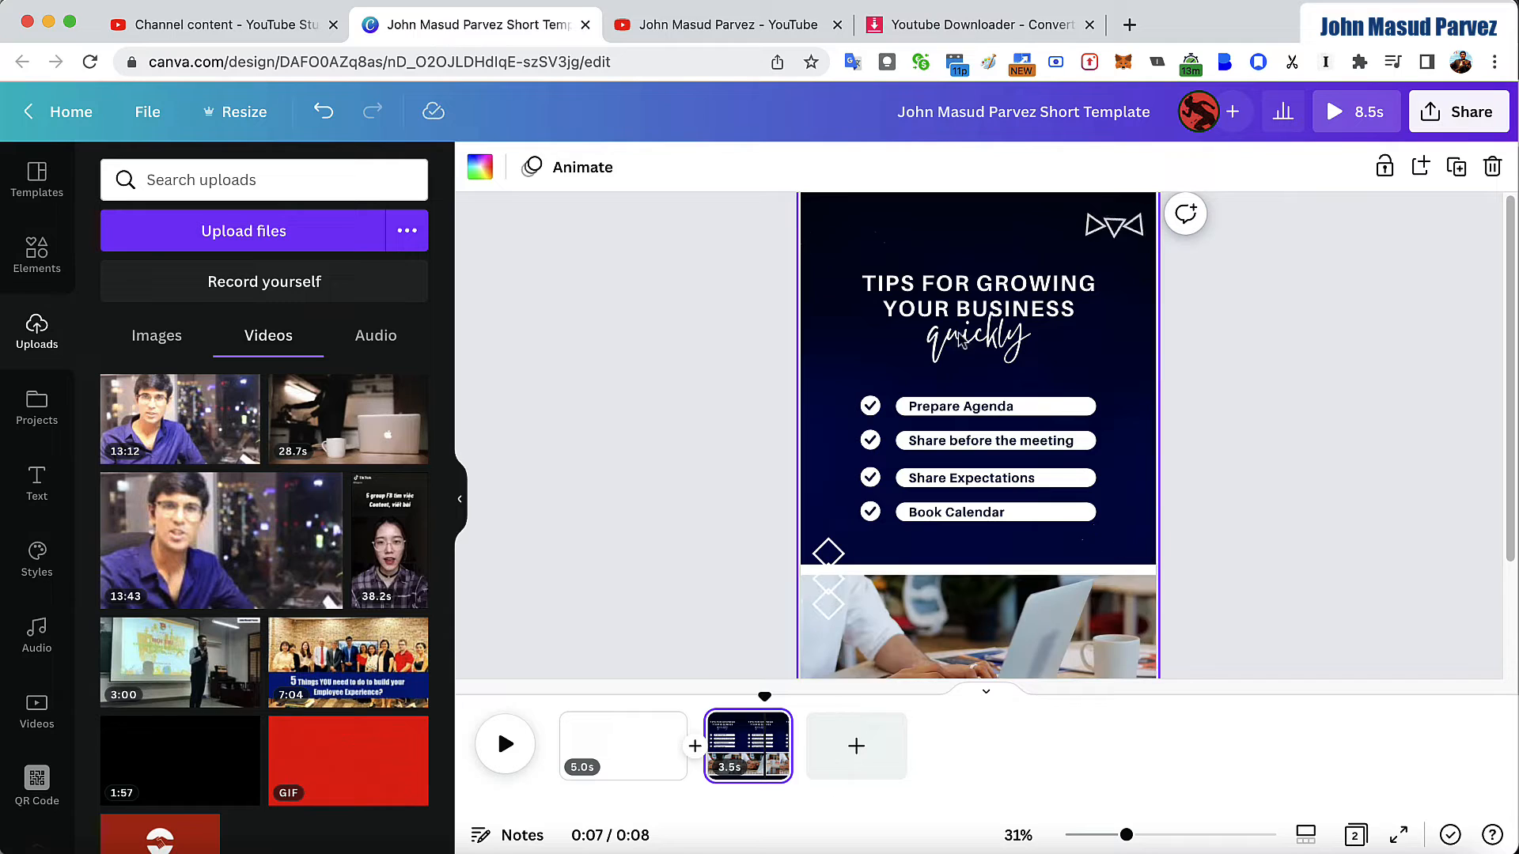
left_click(611, 761)
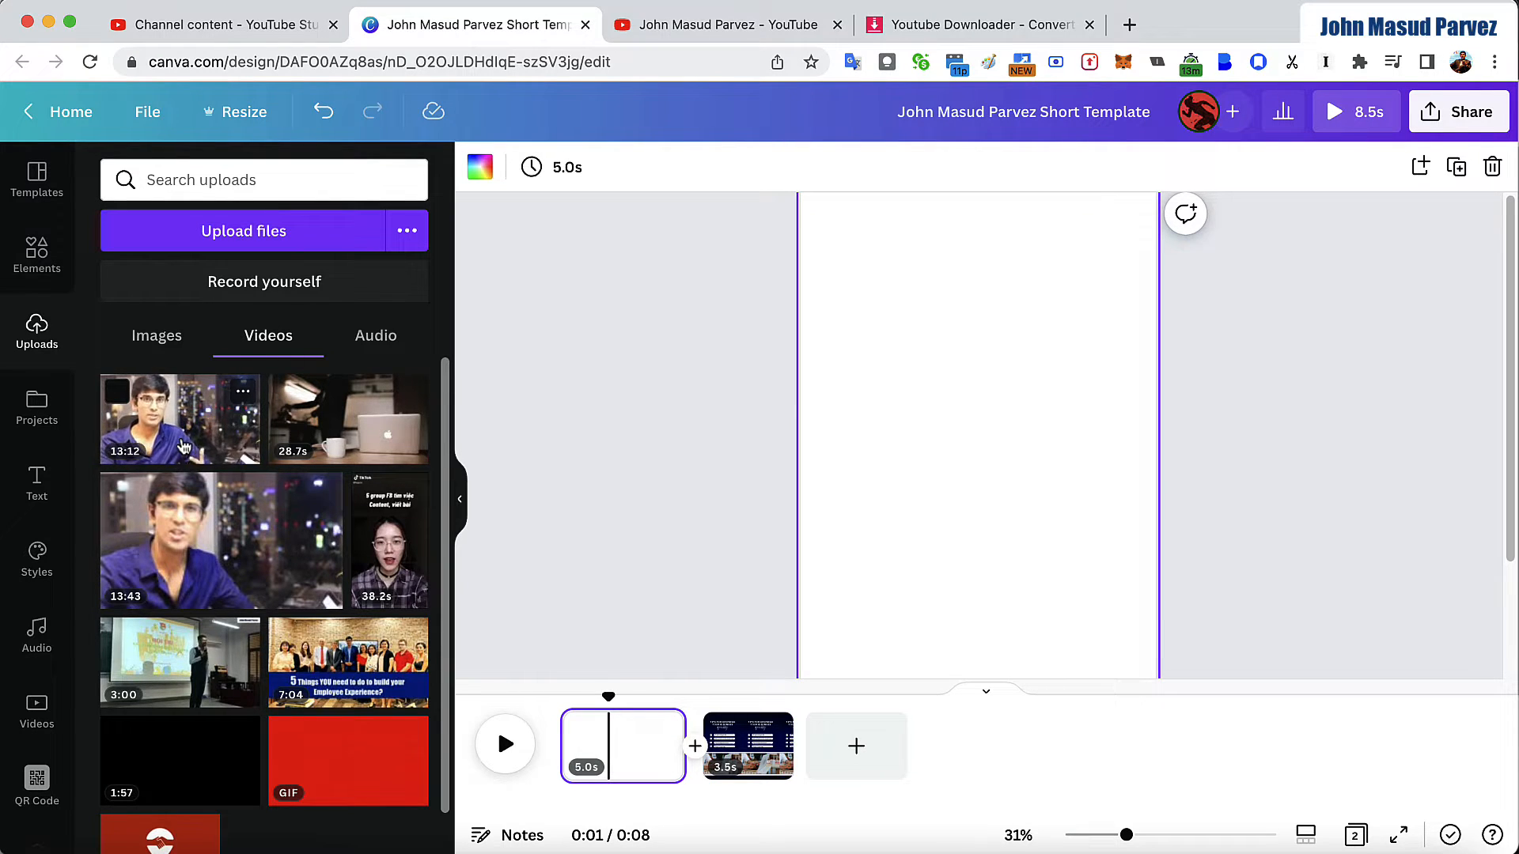
Insert the uploaded 13:12 video on the blank first page and set it as the page background.
left_click(183, 447)
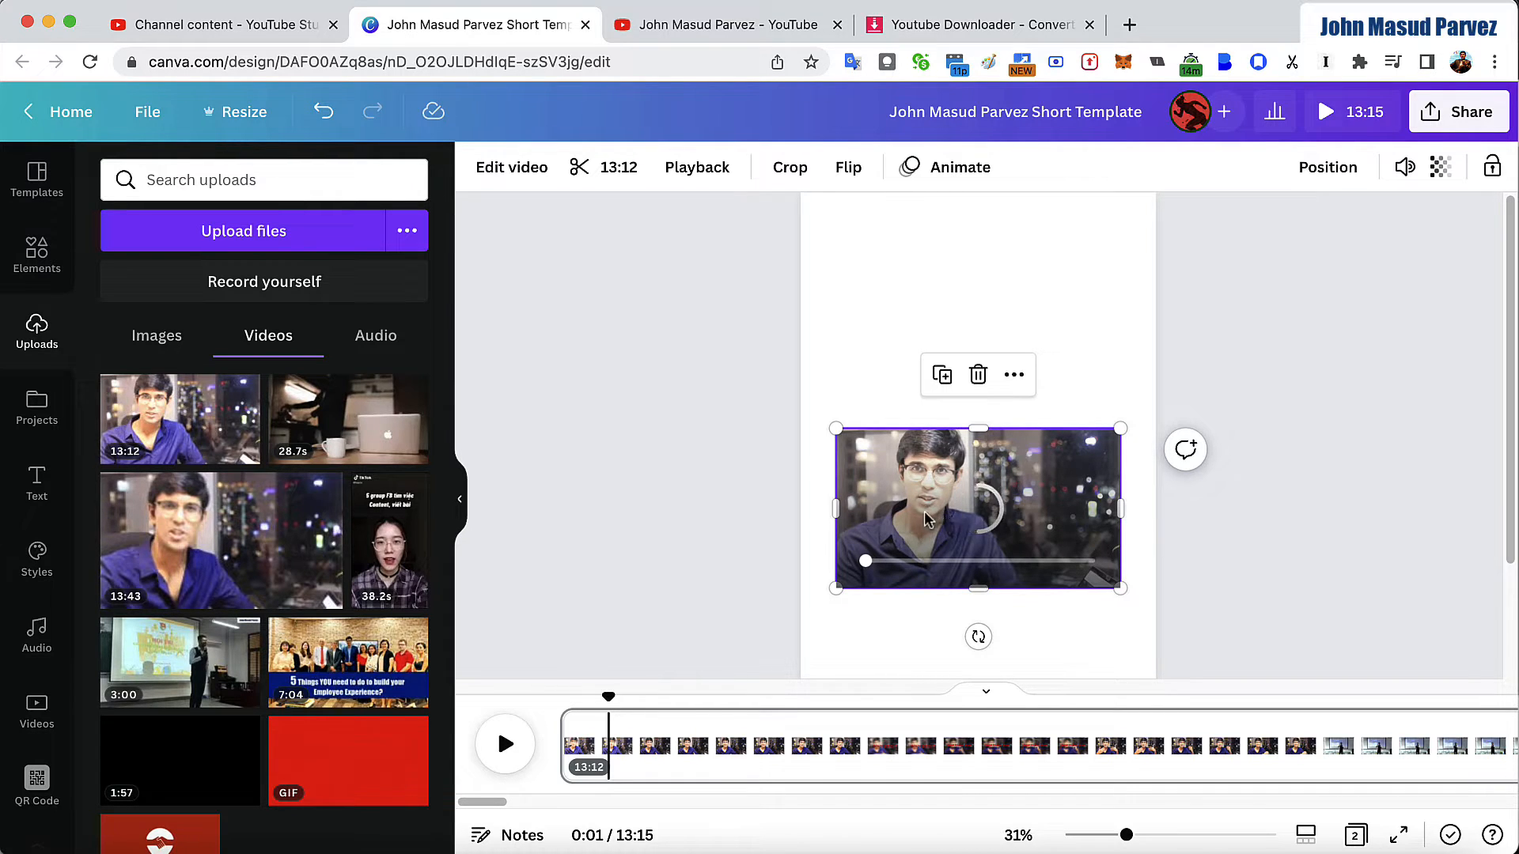
right_click(931, 492)
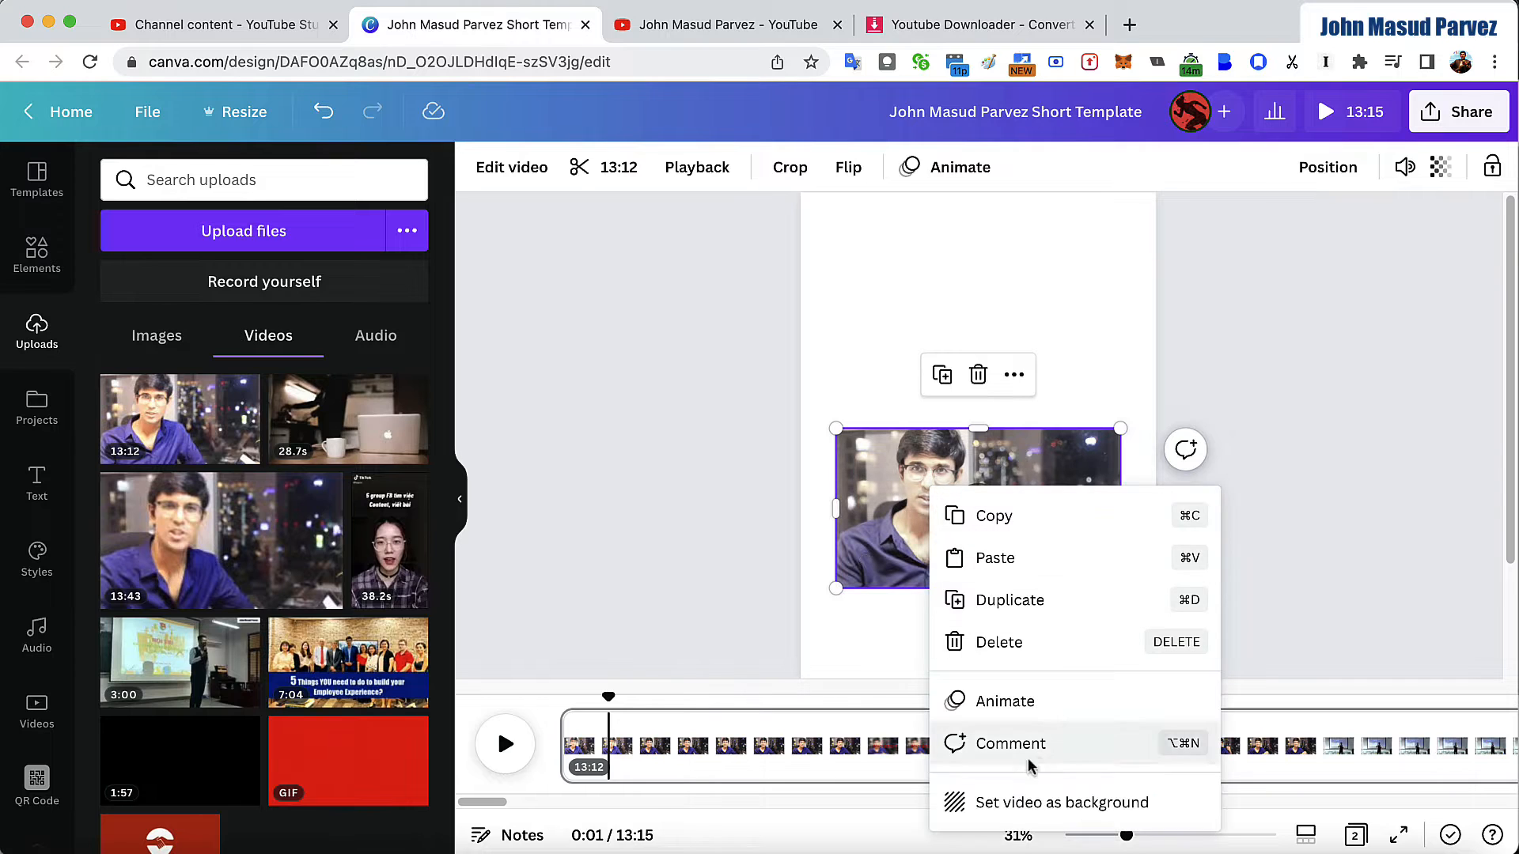
left_click(1102, 806)
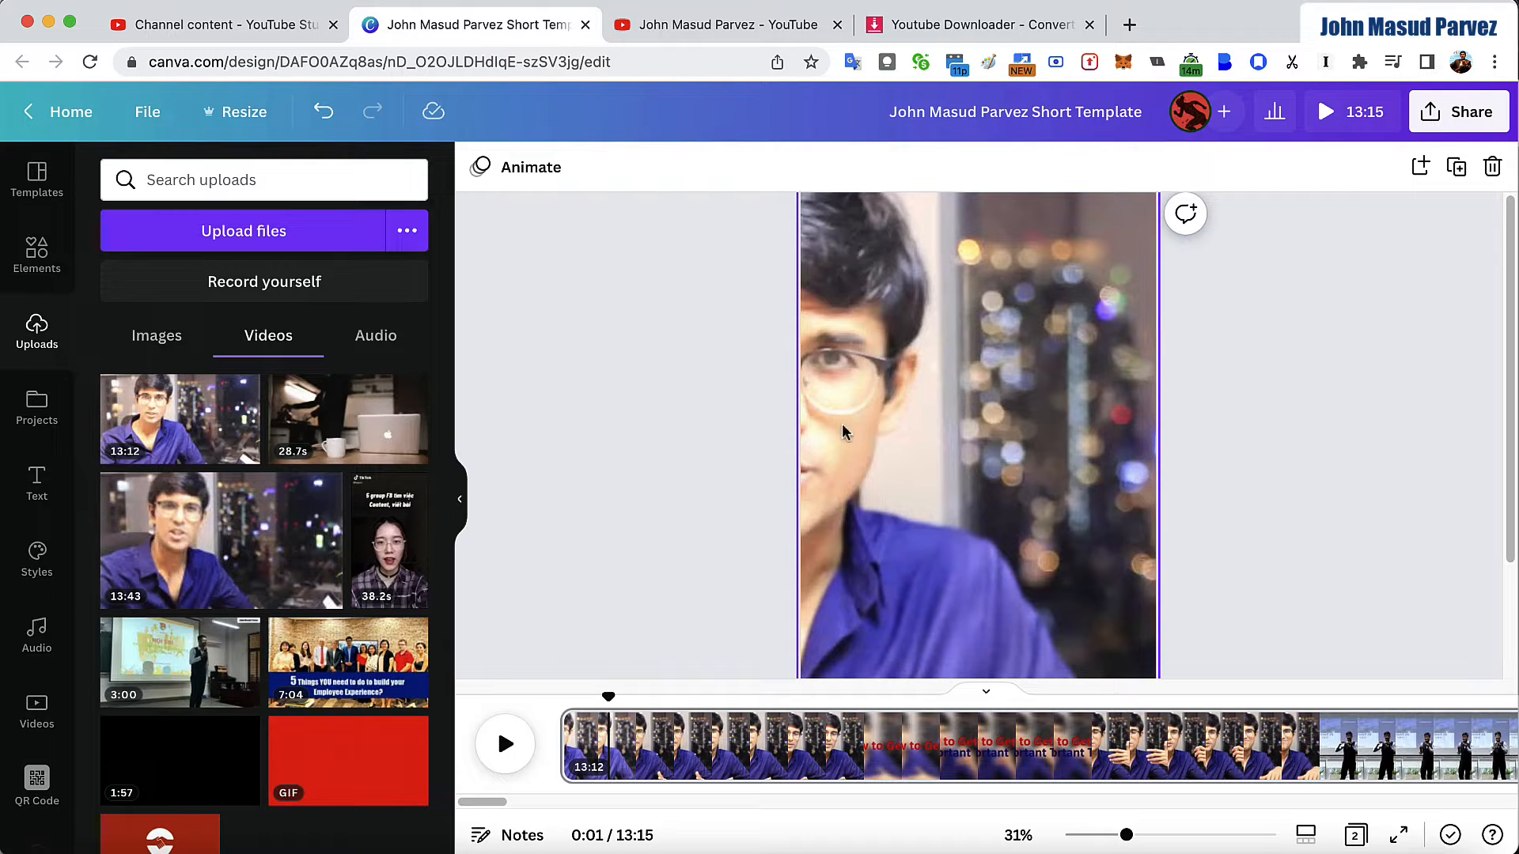
Reposition the background video within its crop so the speaker's face fills the vertical frame, and play it.
left_click(936, 427)
double_click(937, 427)
left_click_drag(909, 431, 1095, 430)
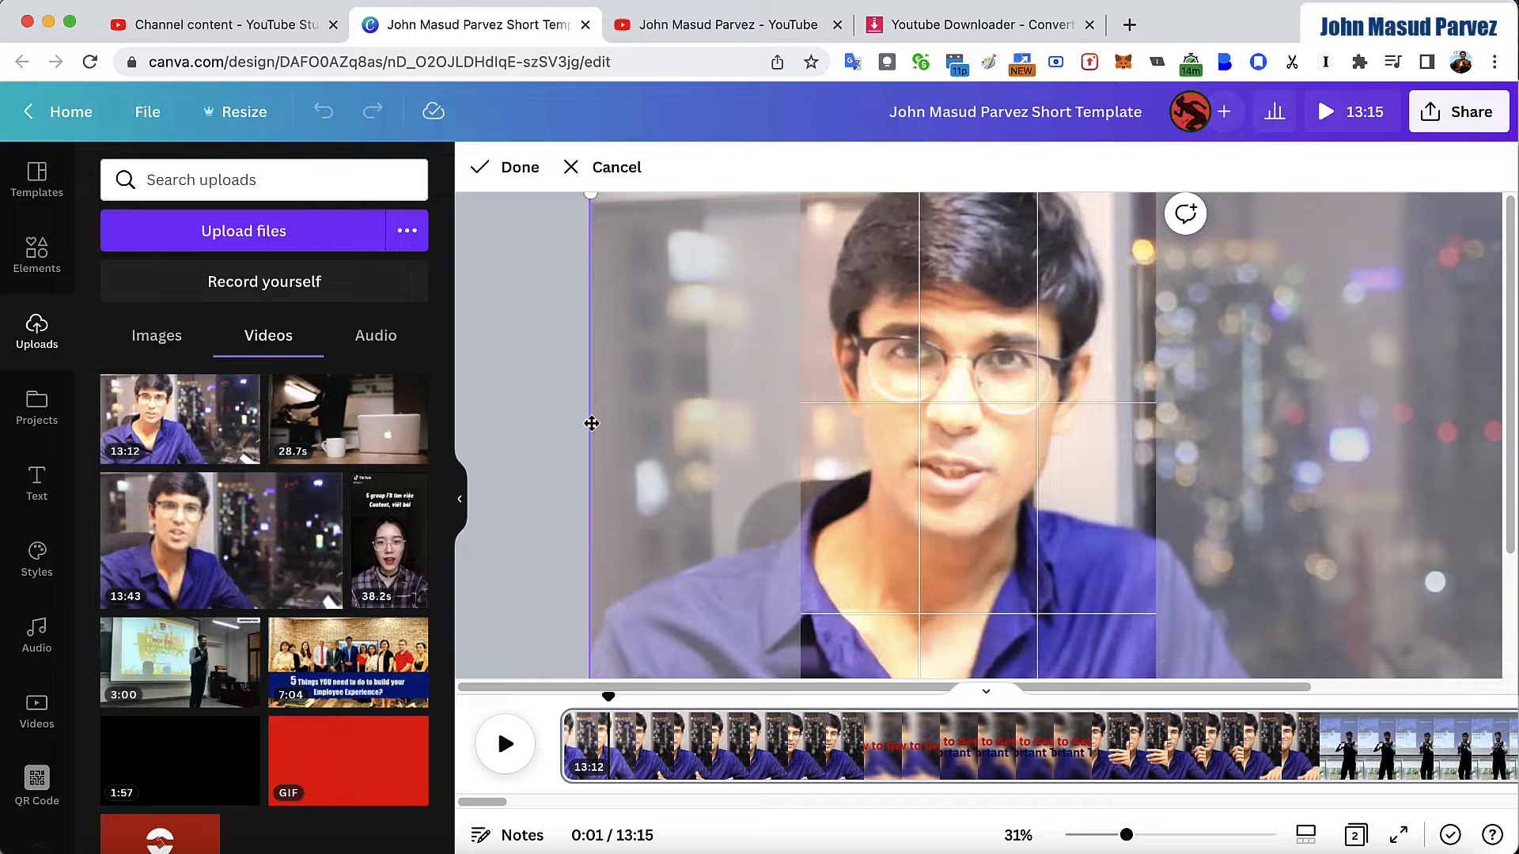
left_click(544, 408)
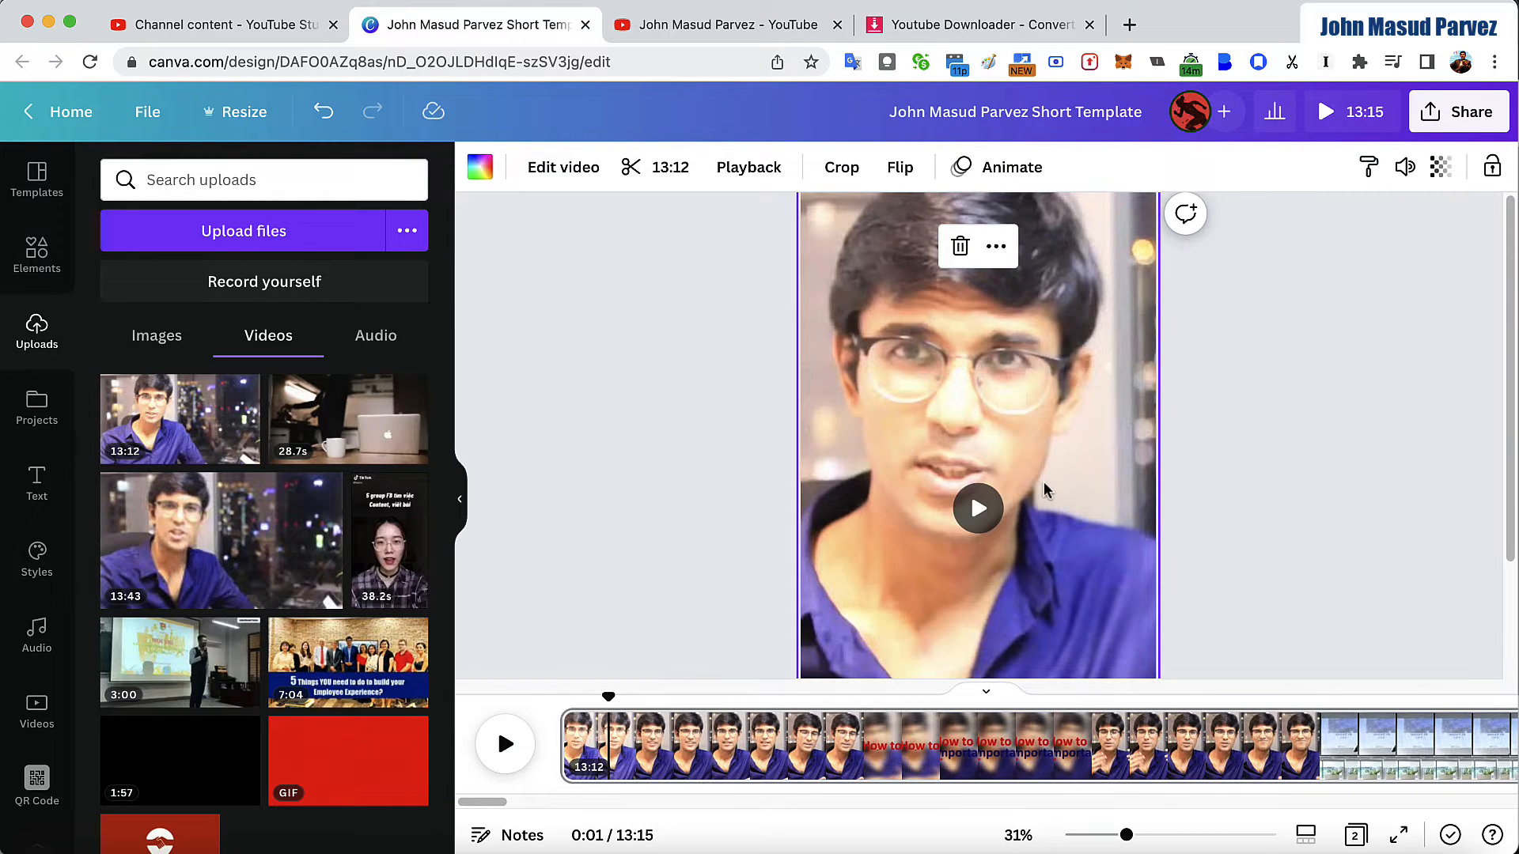
left_click(977, 509)
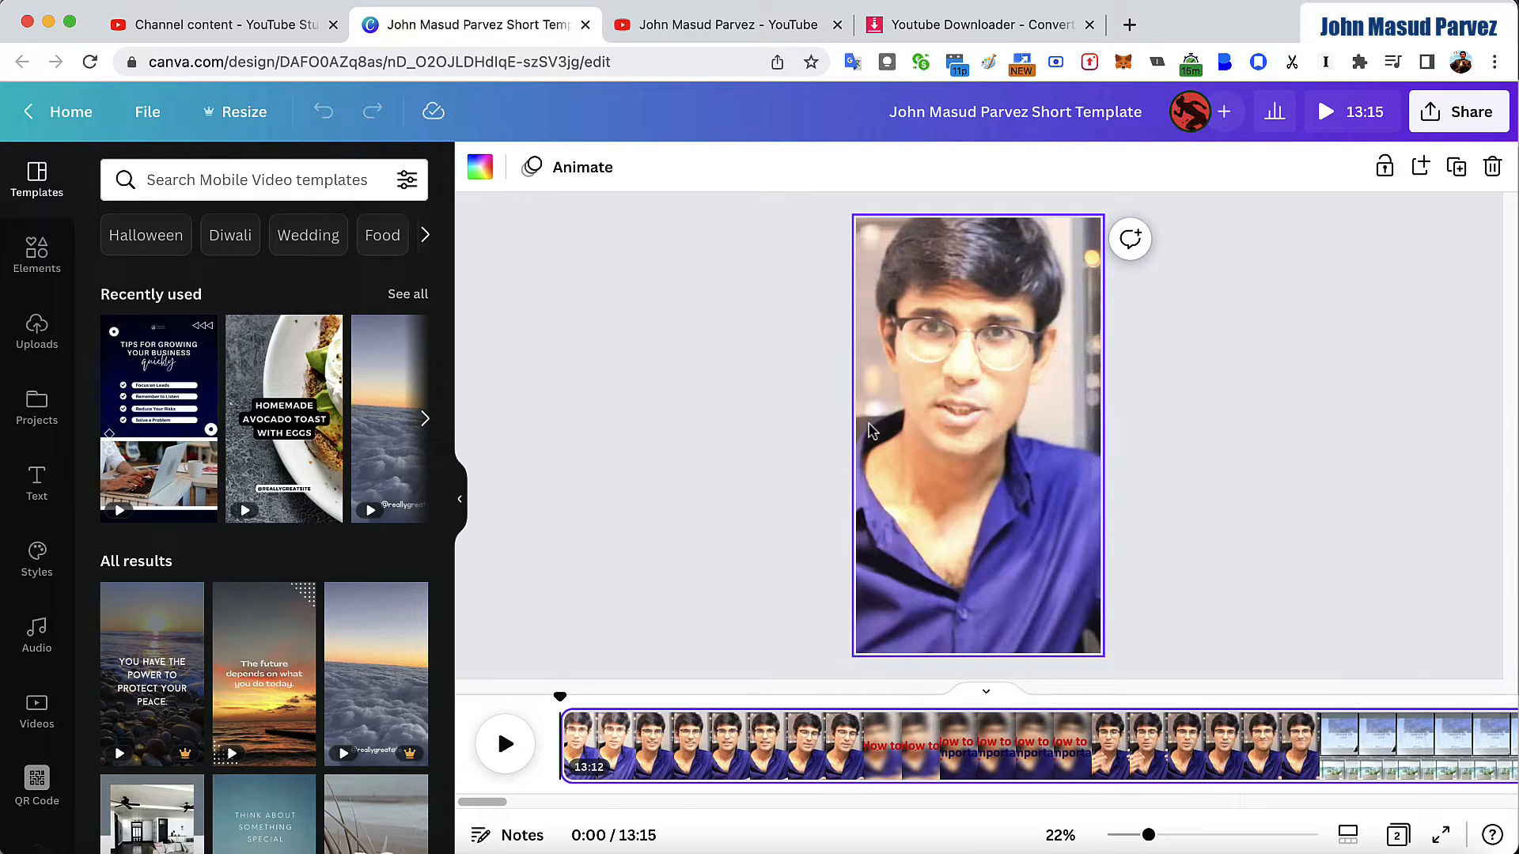
Collapse the side panel and shift the background video's crop slightly to fine-tune the speaker's framing.
left_click(458, 505)
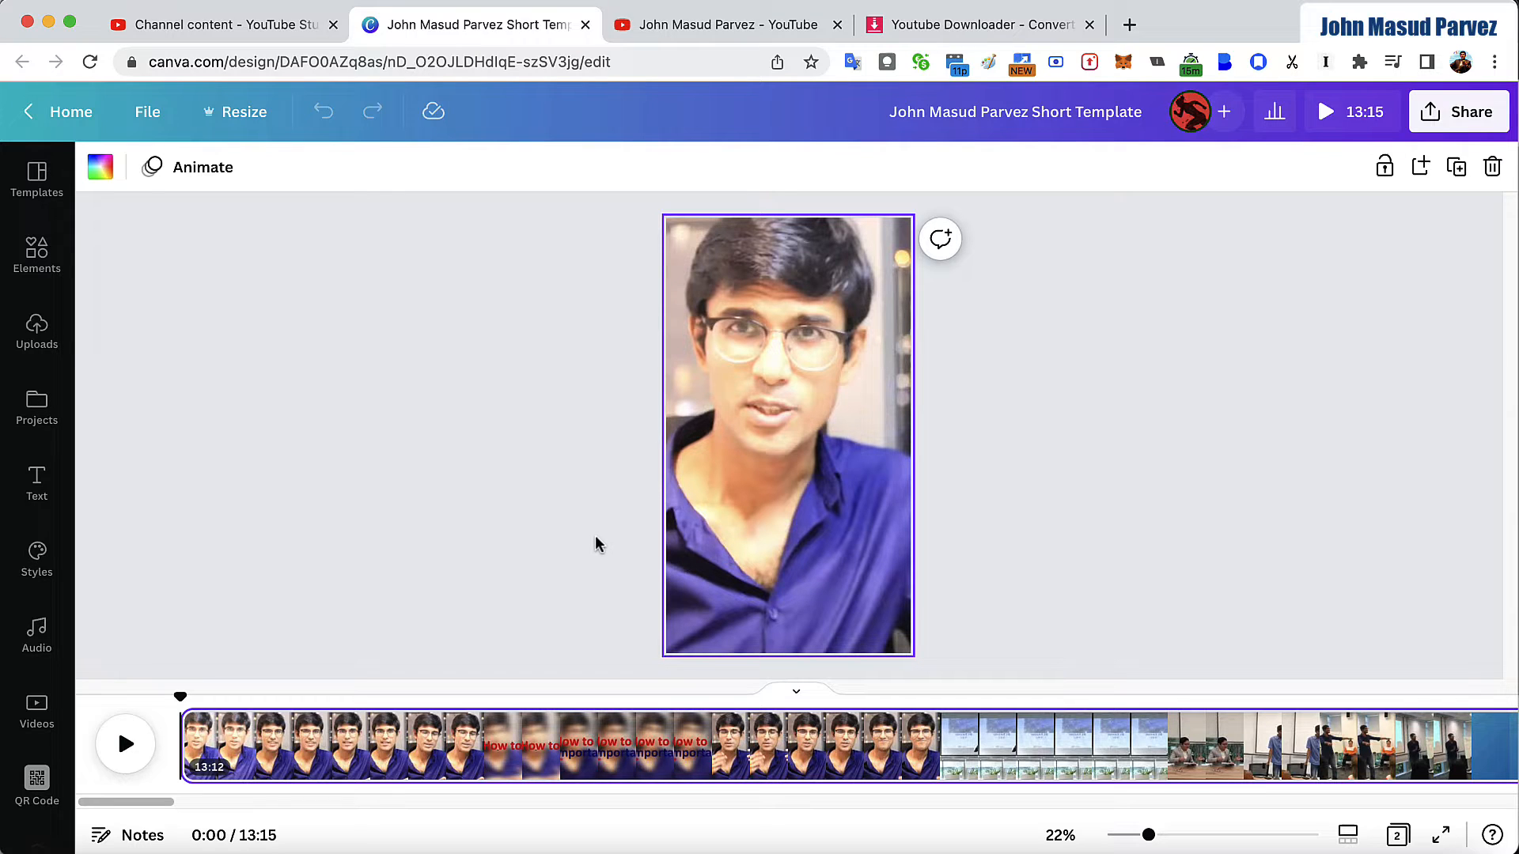
double_click(782, 498)
left_click_drag(779, 506, 810, 513)
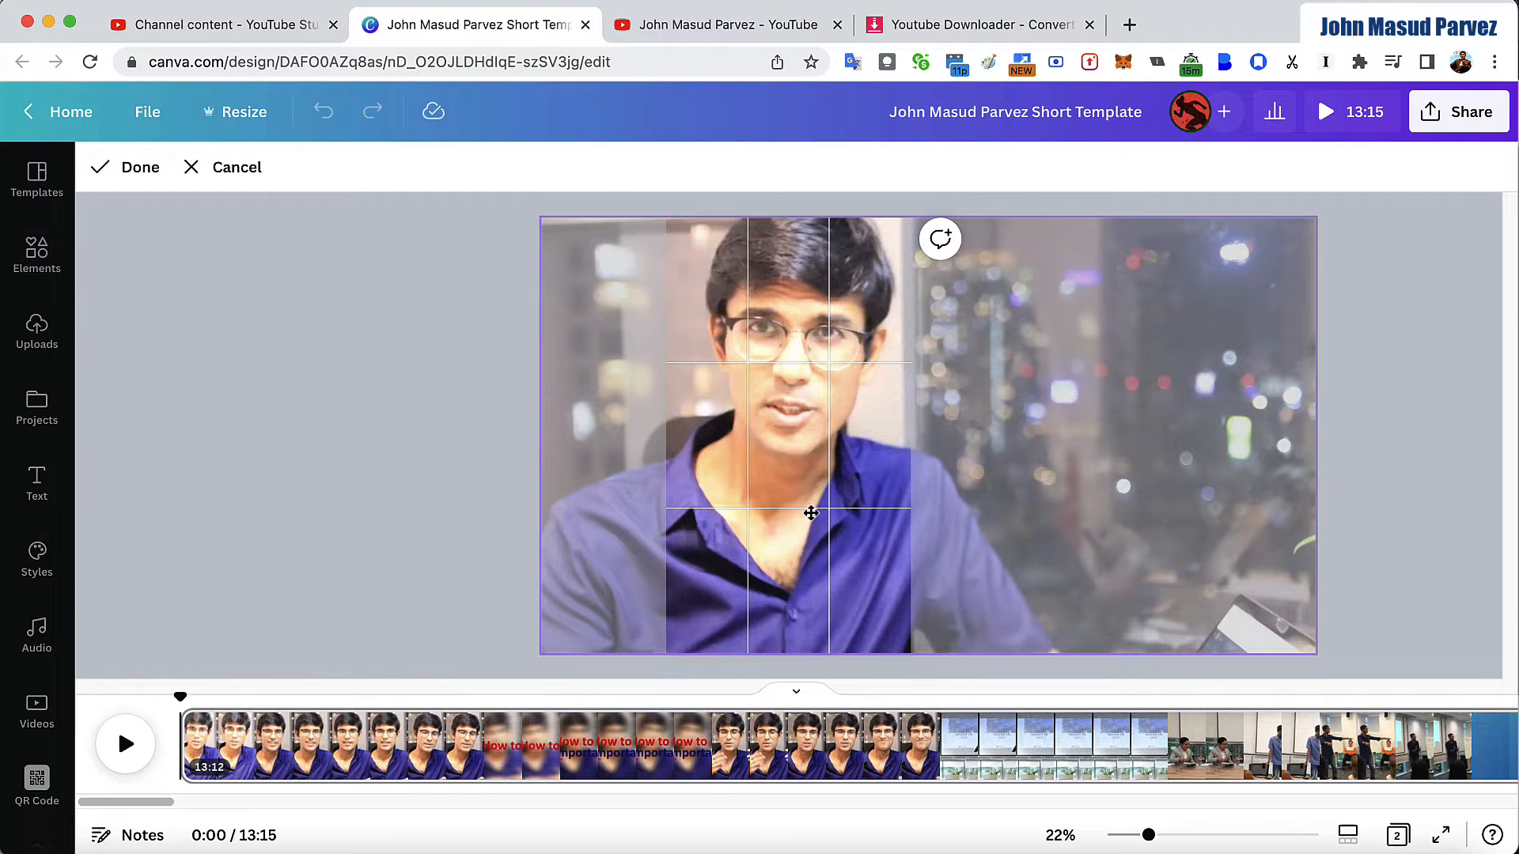
left_click(420, 517)
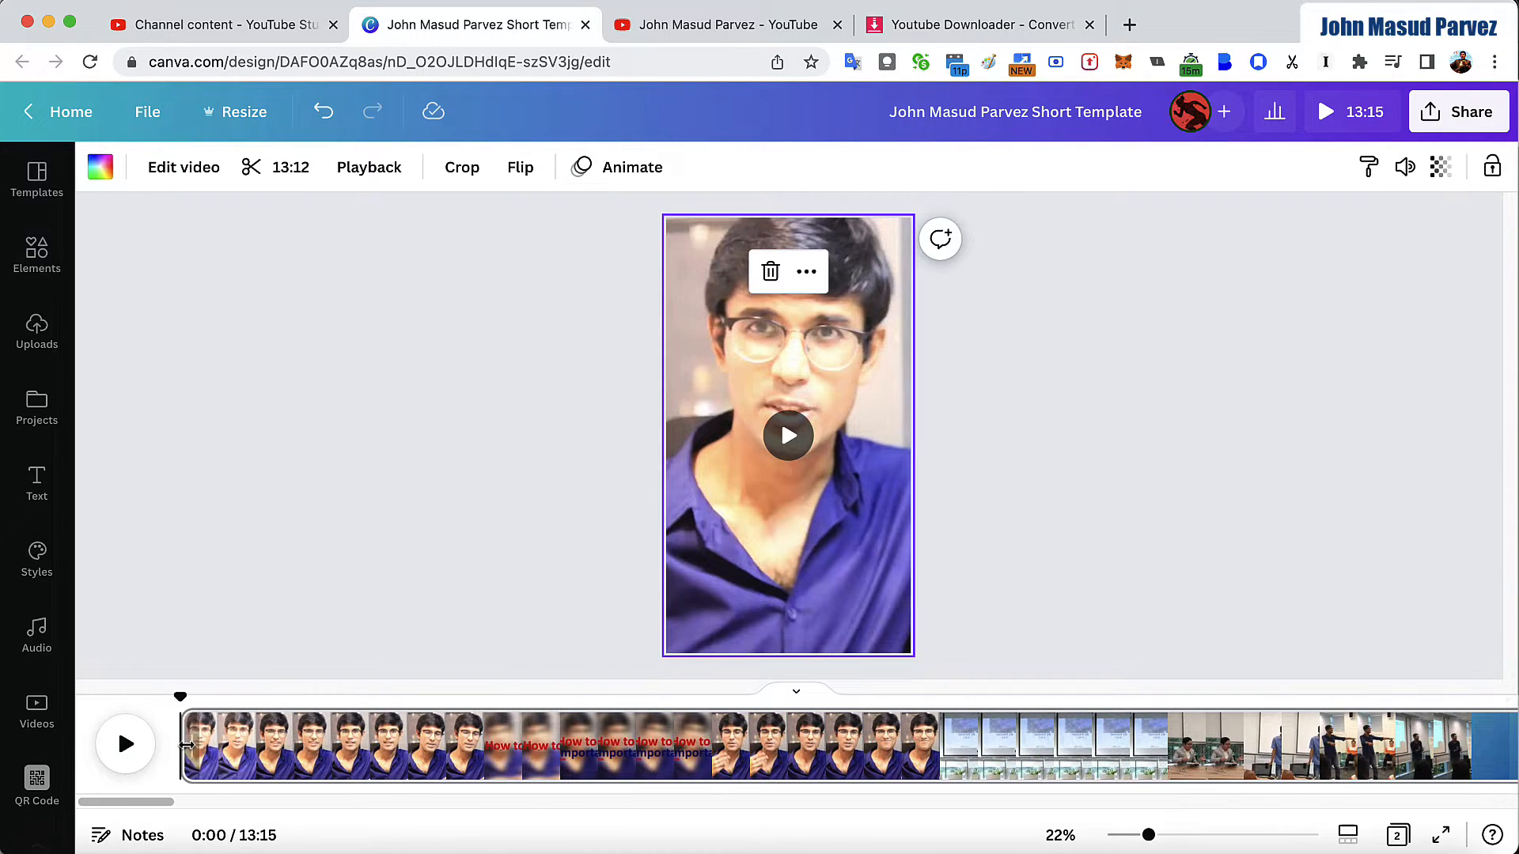
Trim the start of the first page's video up to the number 2 title, leaving a 10:46 clip.
left_click_drag(184, 743, 1128, 744)
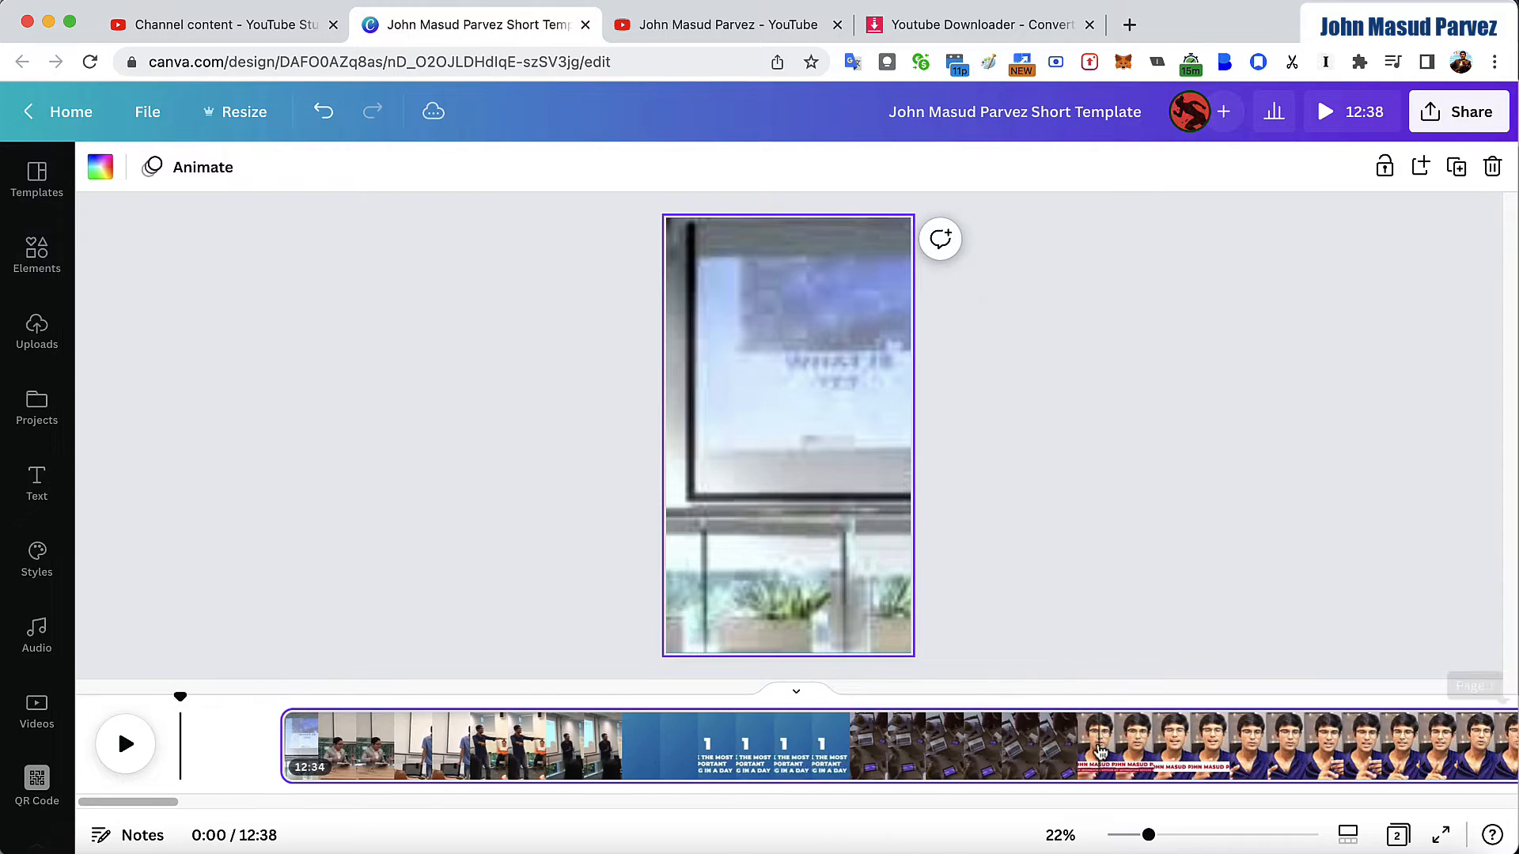
left_click_drag(204, 736, 560, 744)
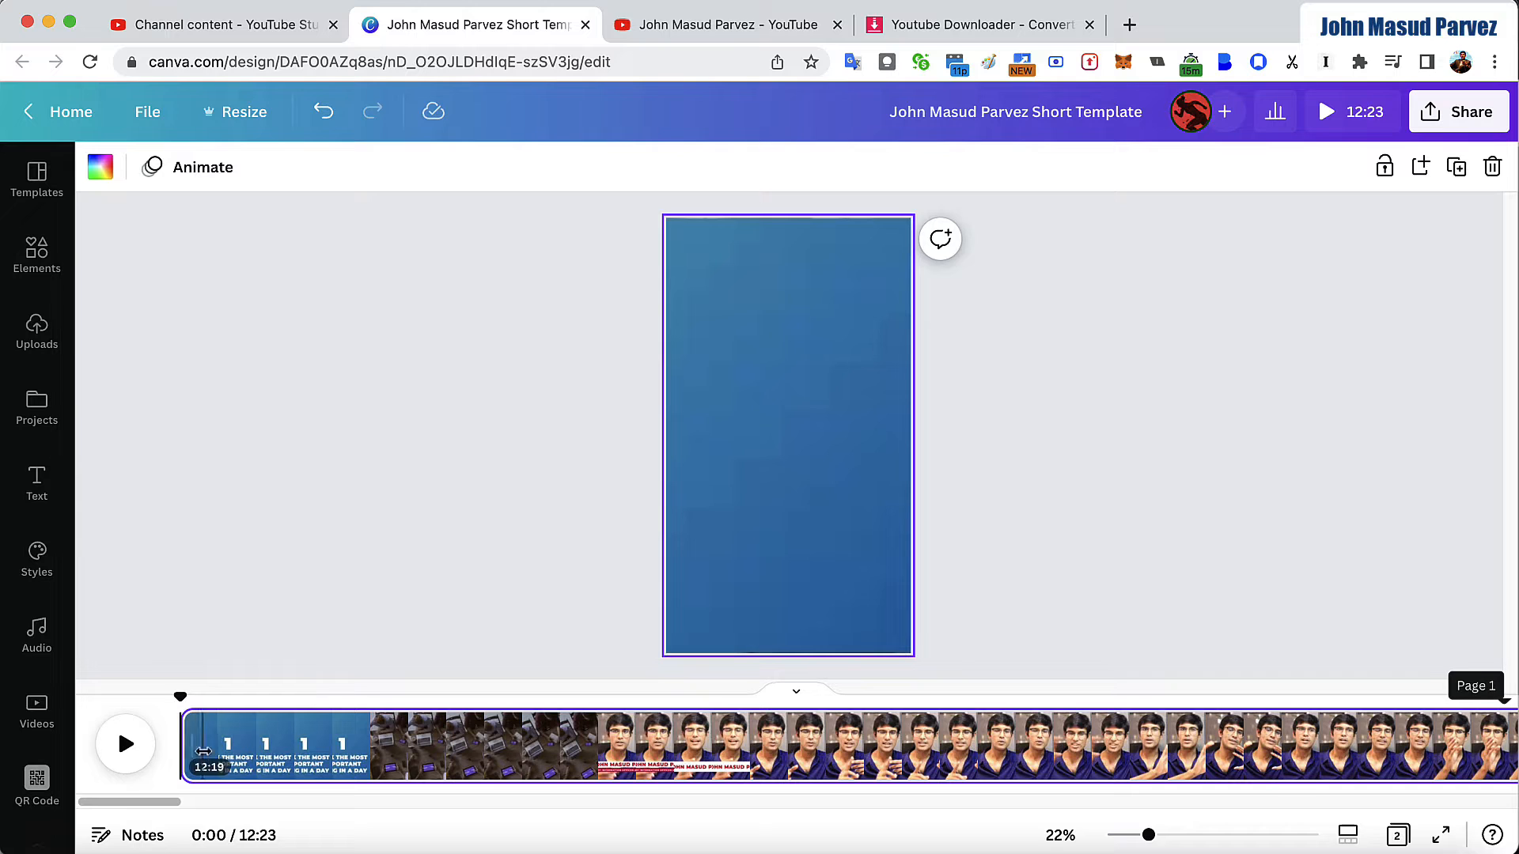
left_click_drag(194, 750, 1130, 762)
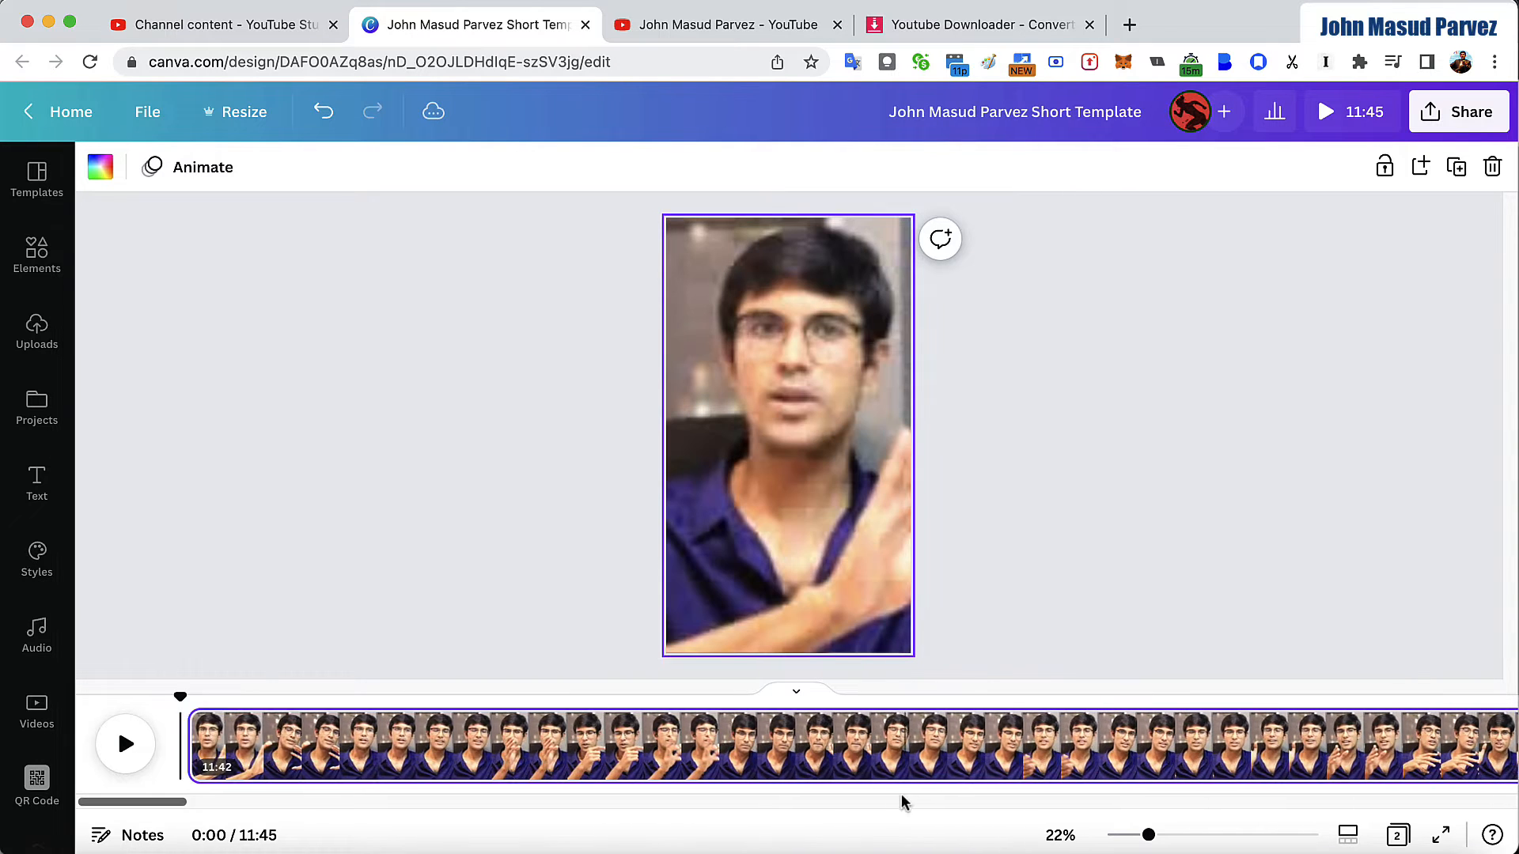
left_click_drag(179, 753, 1258, 746)
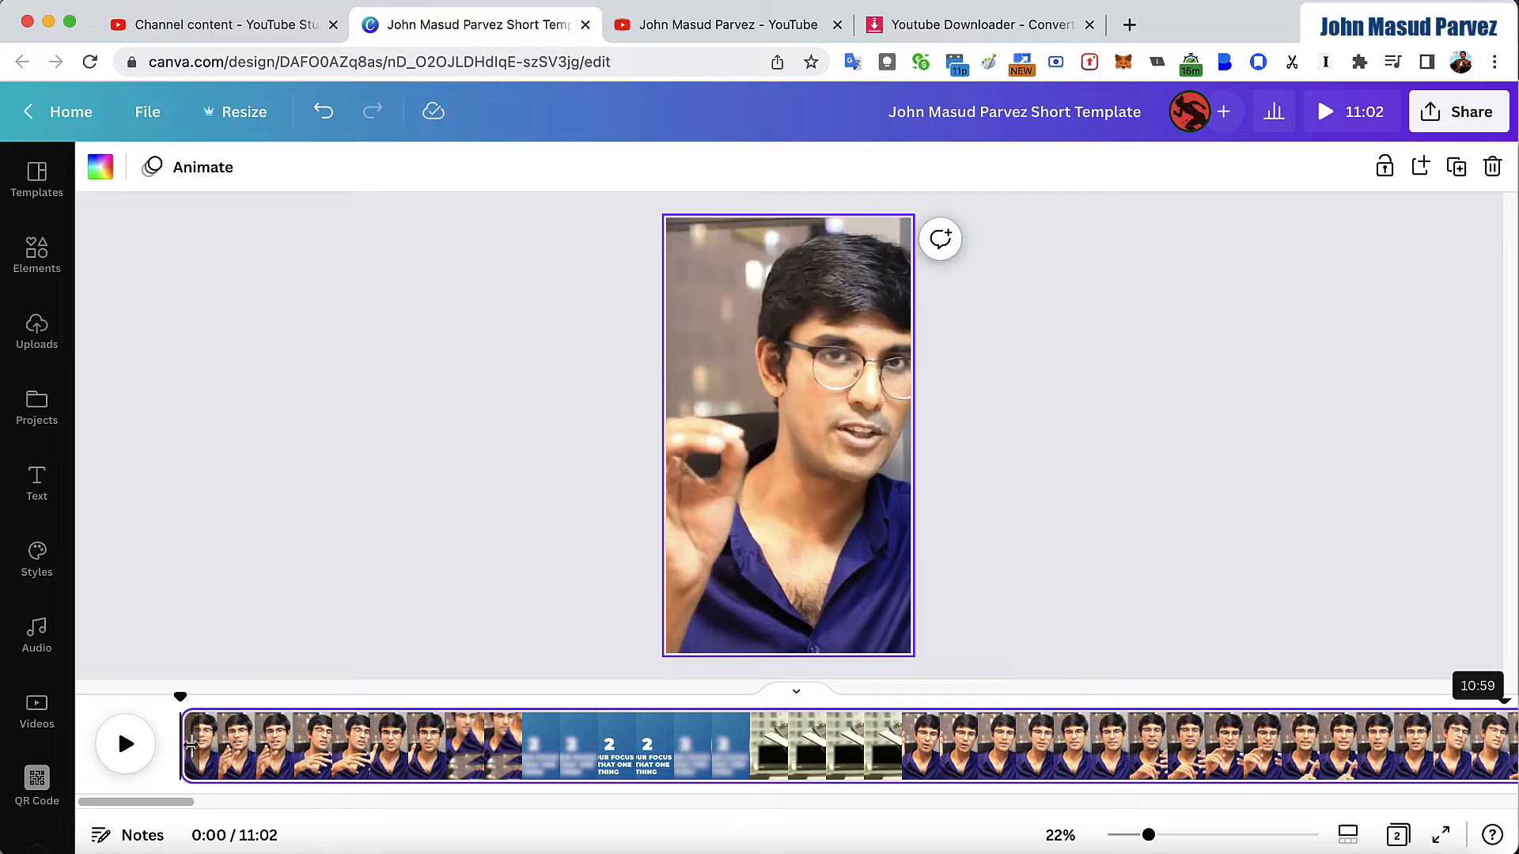
left_click_drag(190, 745, 523, 748)
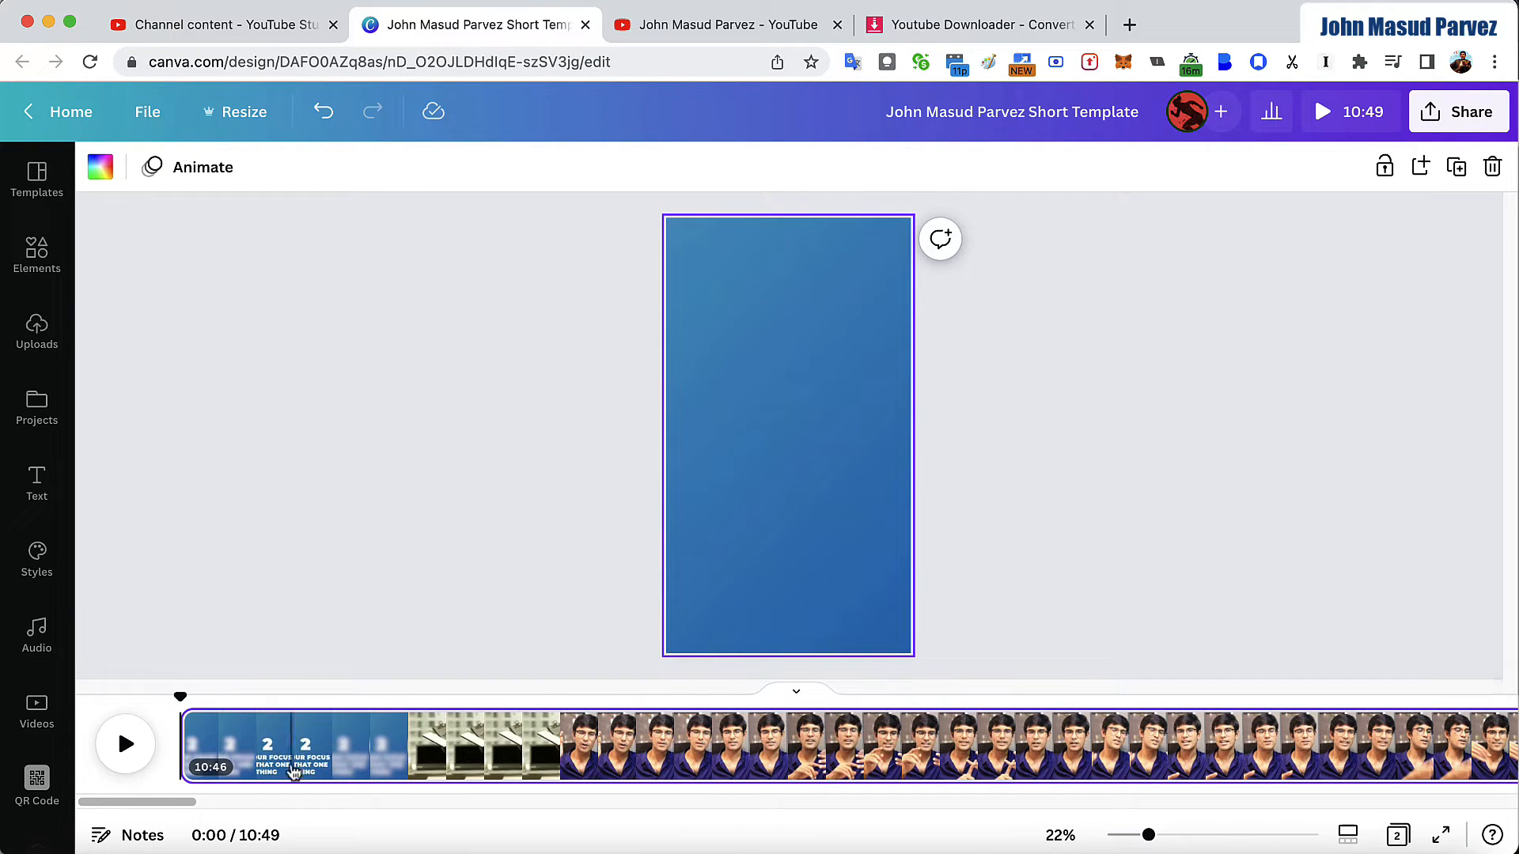
Play back the clip's opening and trim its start further to just before the laptop footage, leaving 10:37.
left_click(125, 745)
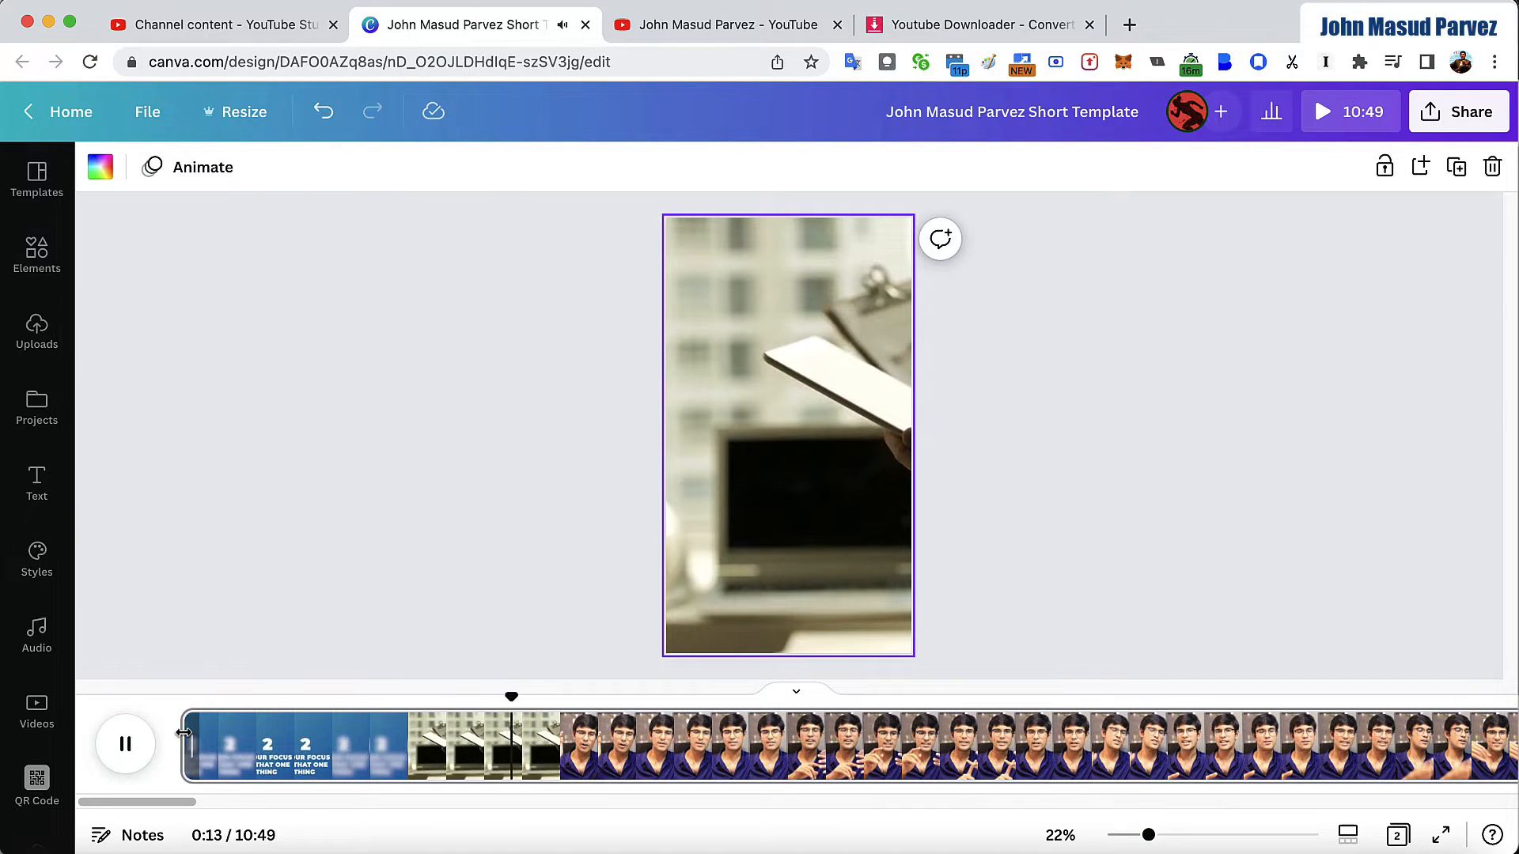
left_click(125, 743)
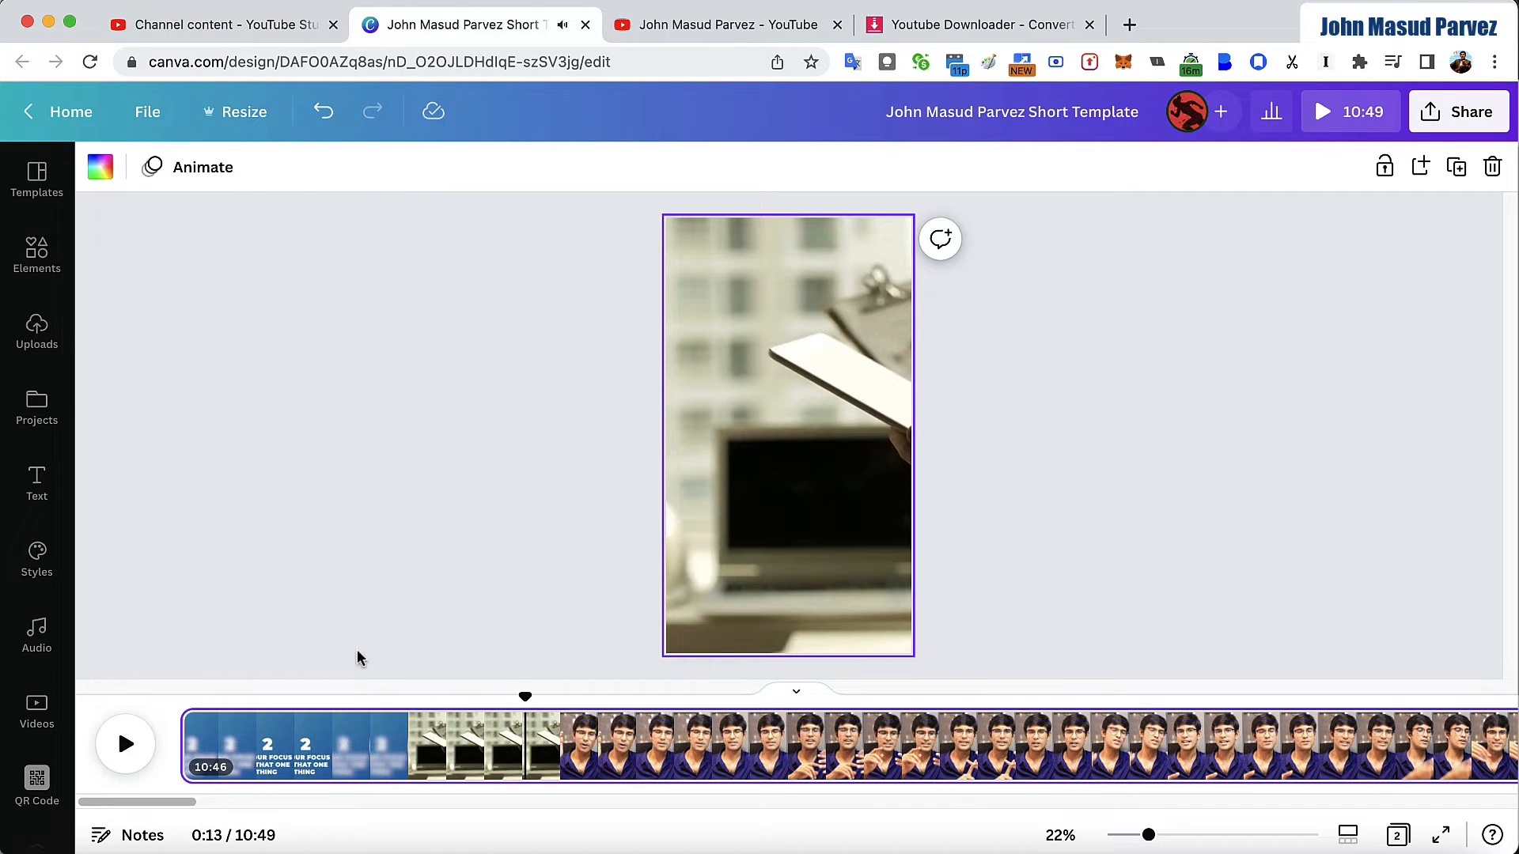
left_click(184, 743)
left_click_drag(210, 745, 403, 745)
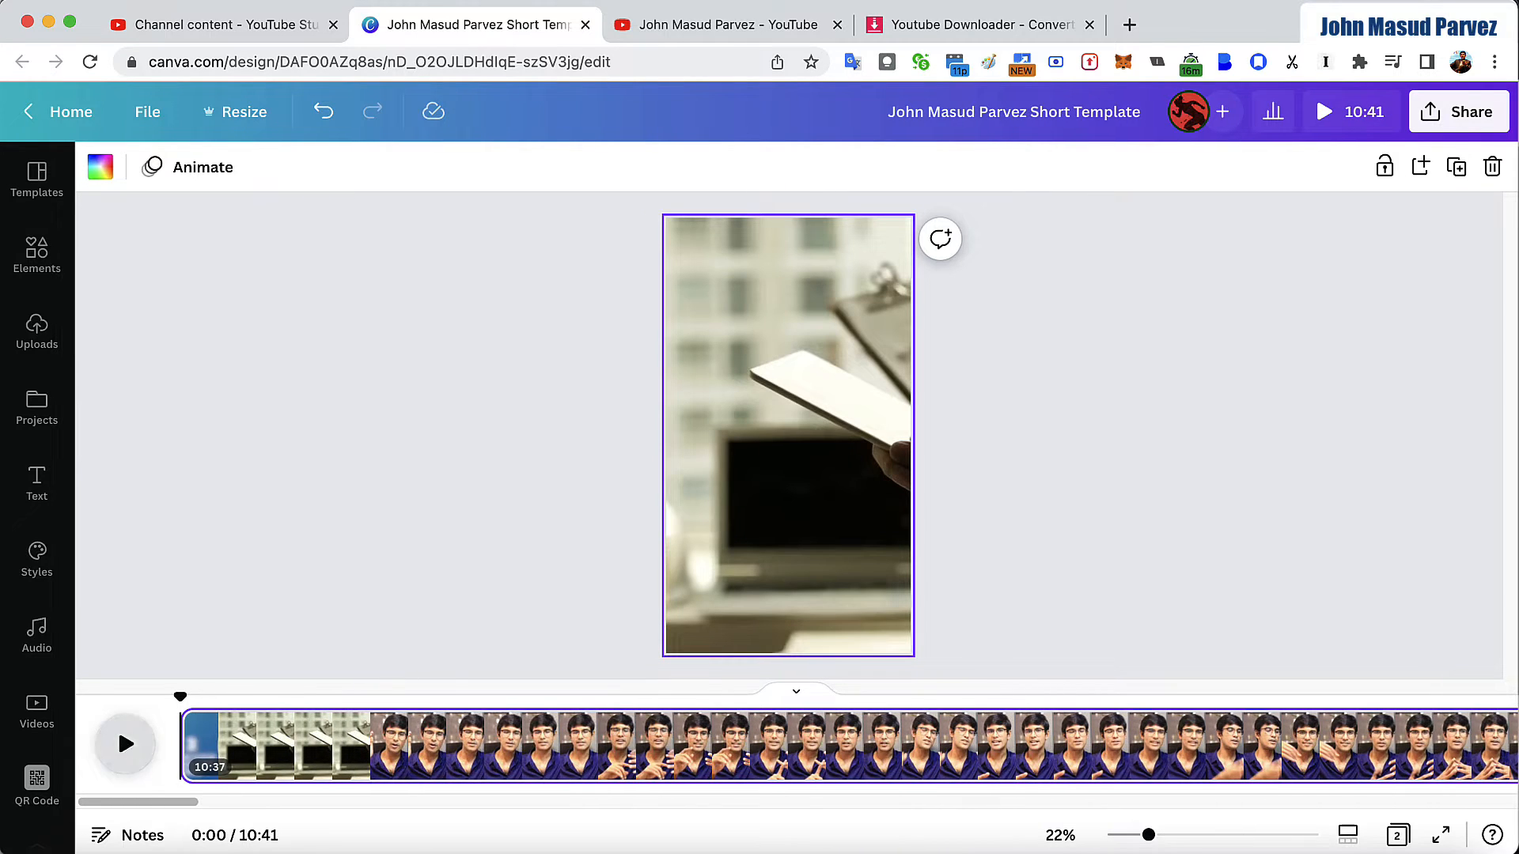
Play back the opening of the first page's trimmed clip.
left_click(127, 746)
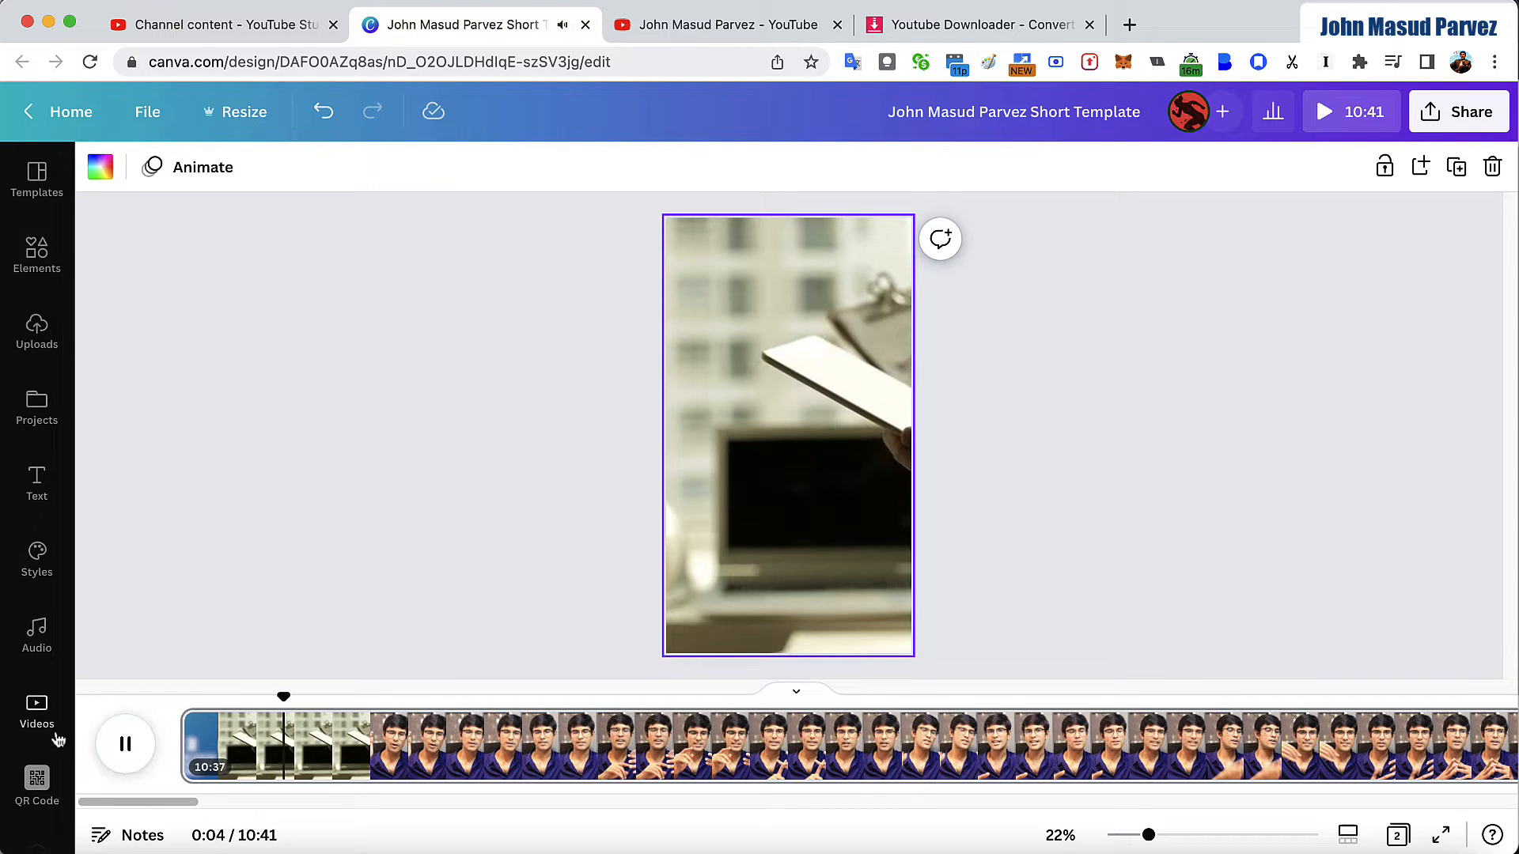
left_click(129, 746)
scroll(475, 740, "right", 5)
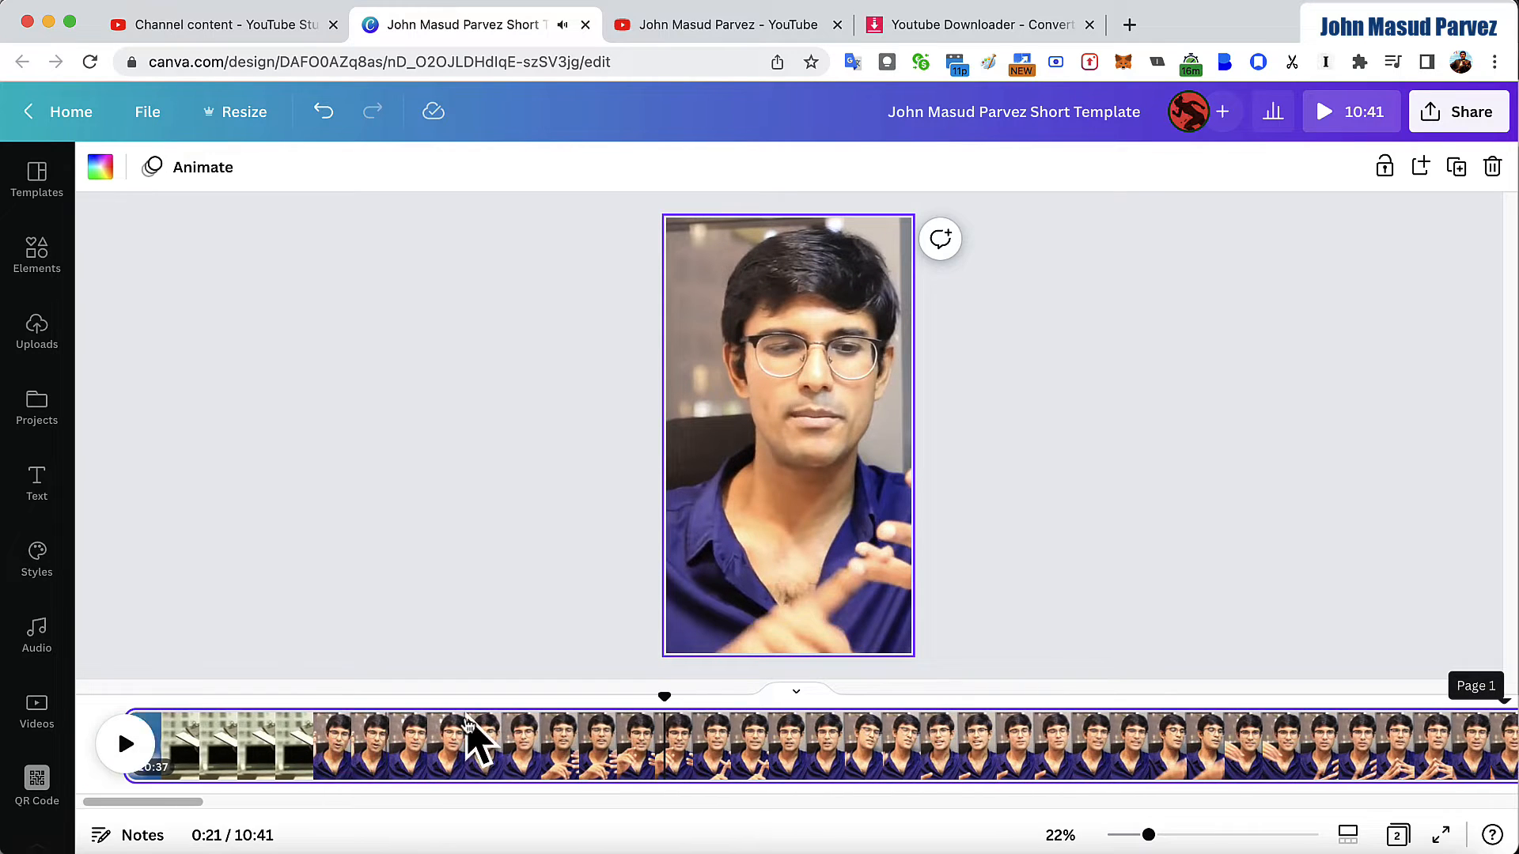
Split the first page at the number 3 title (2:01) and delete the split-off page that starts there.
scroll(779, 744, "right", 5)
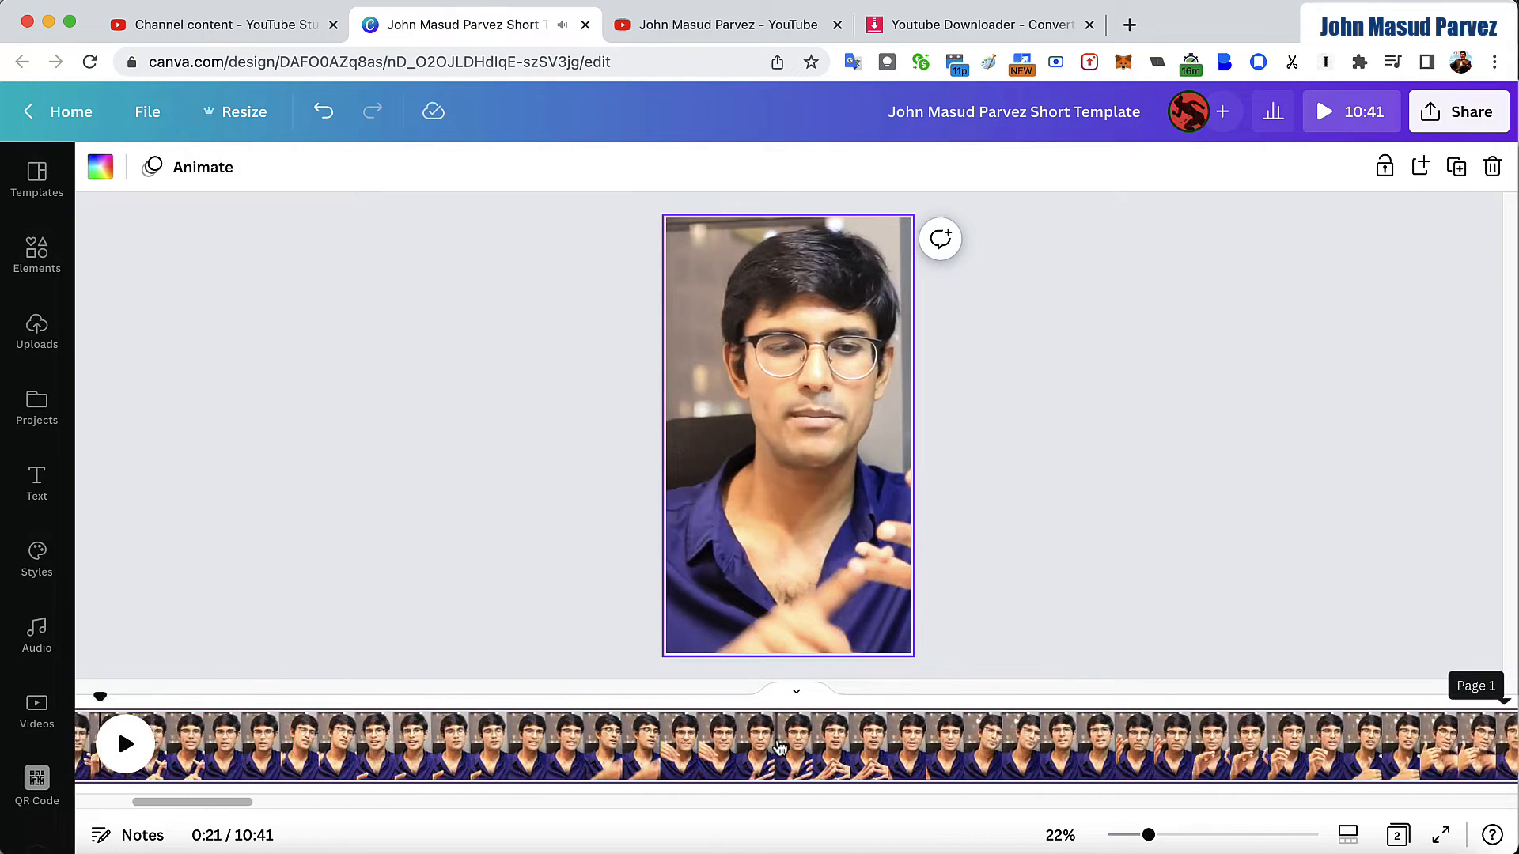
scroll(778, 748, "right", 10)
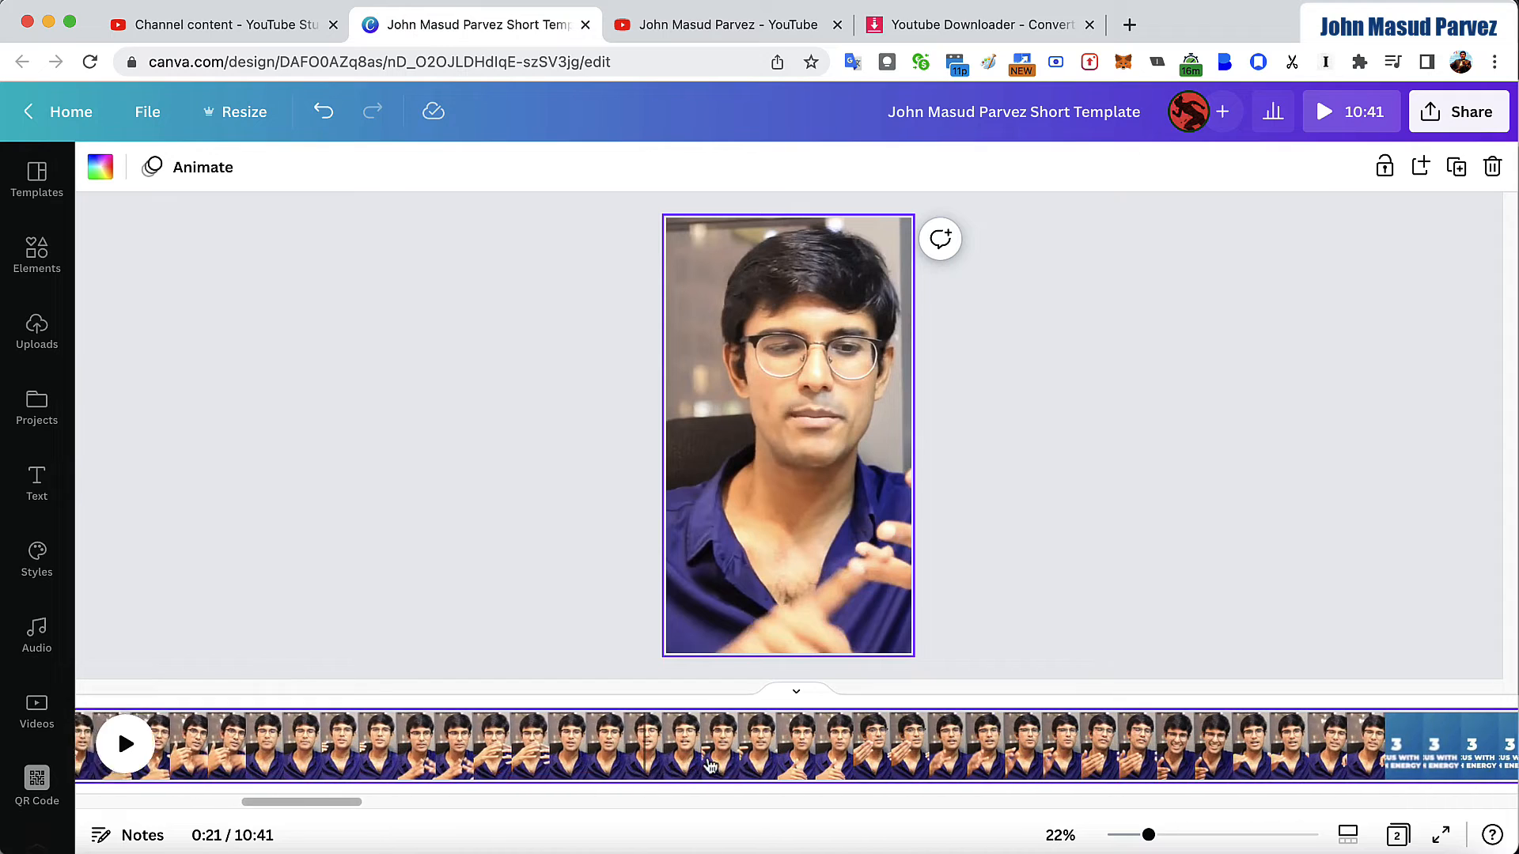
scroll(711, 765, "right", 2)
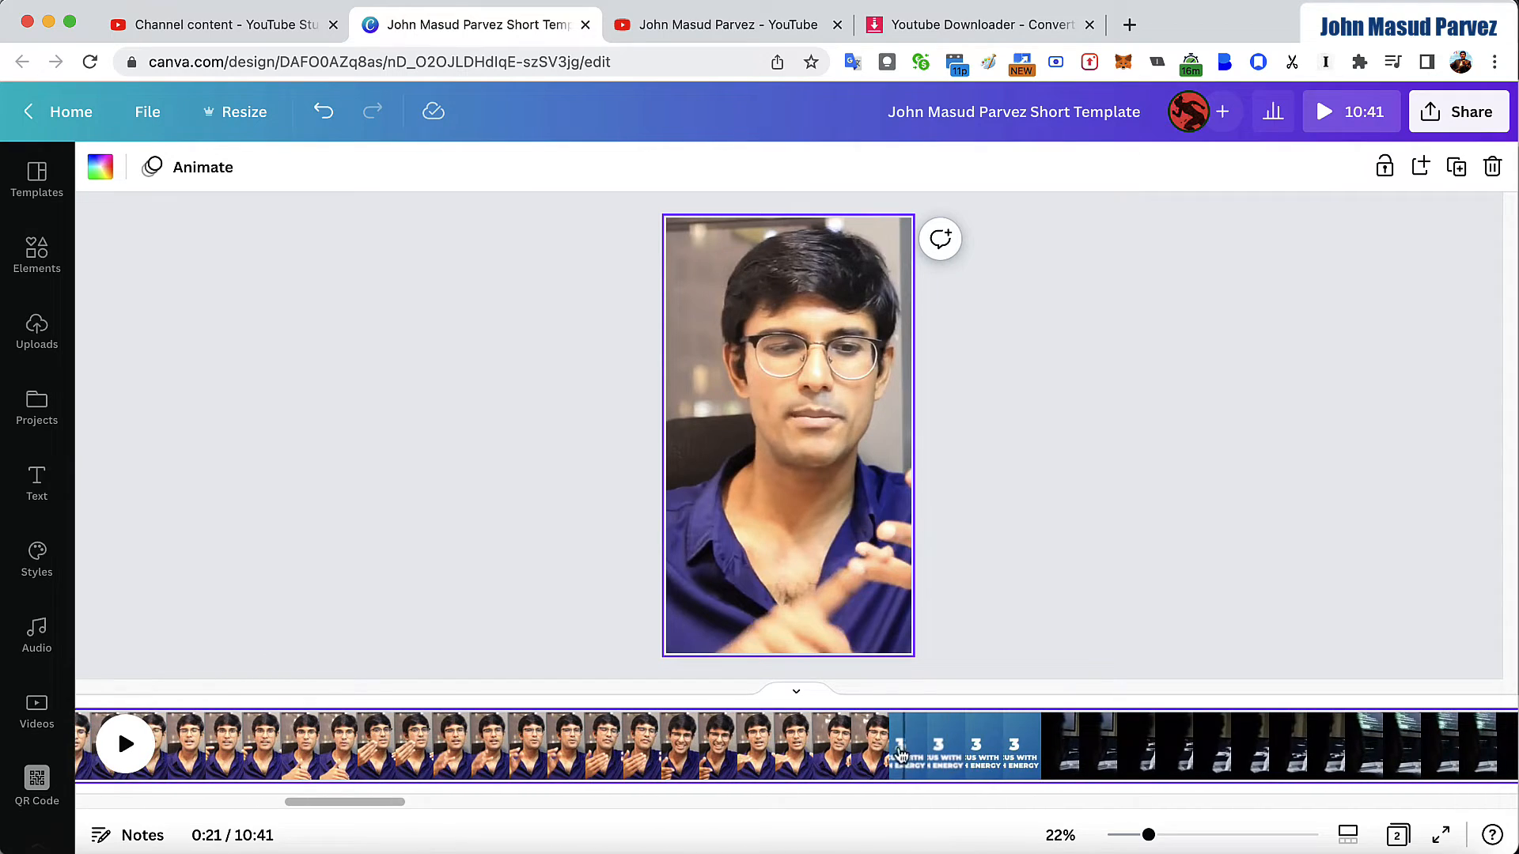
scroll(862, 753, "right", 2)
left_click(839, 749)
right_click(841, 750)
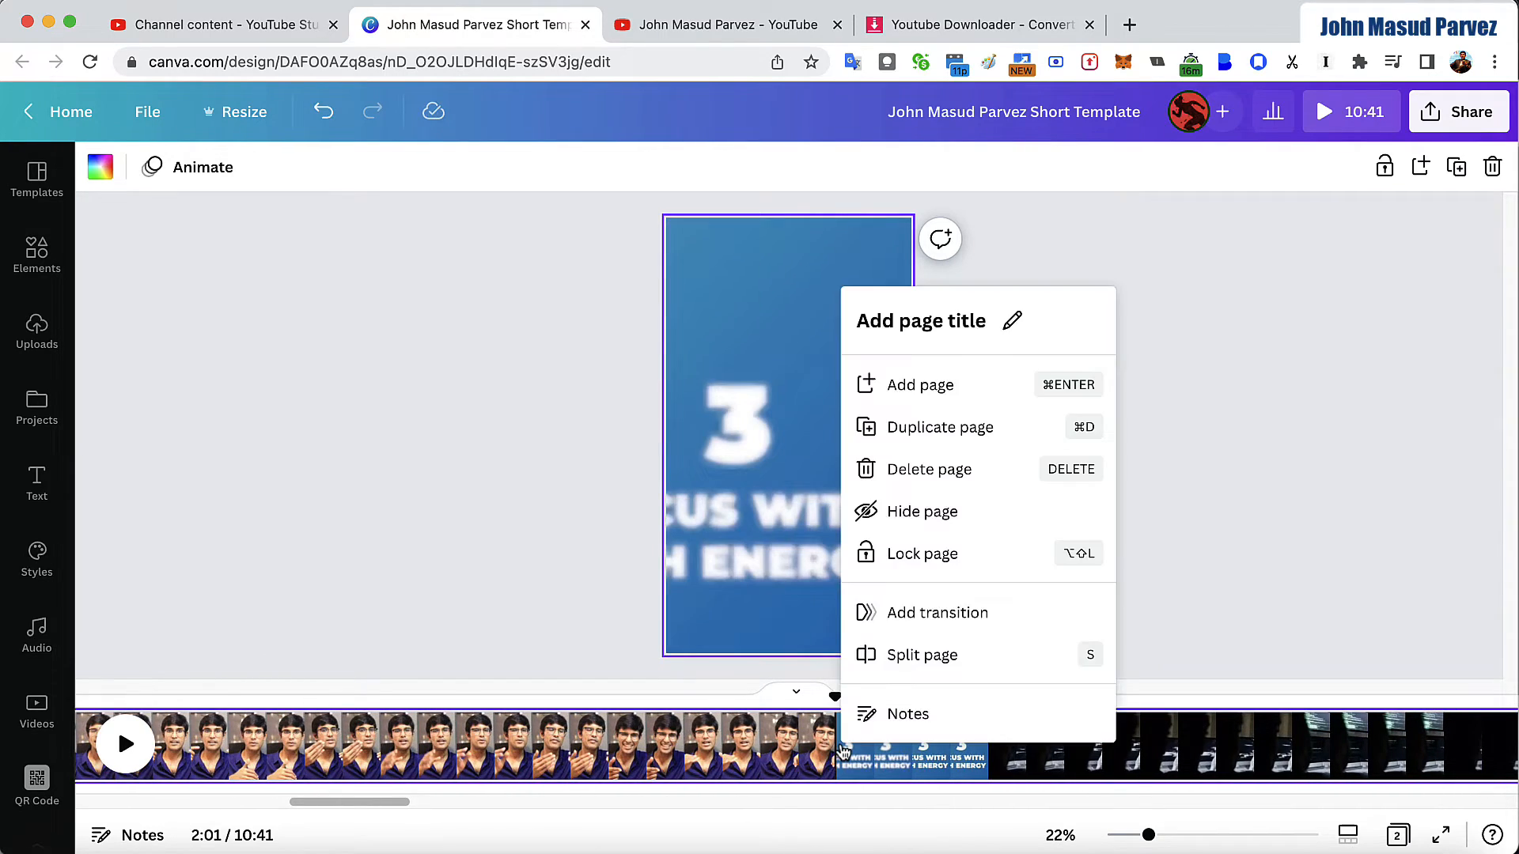
left_click(907, 657)
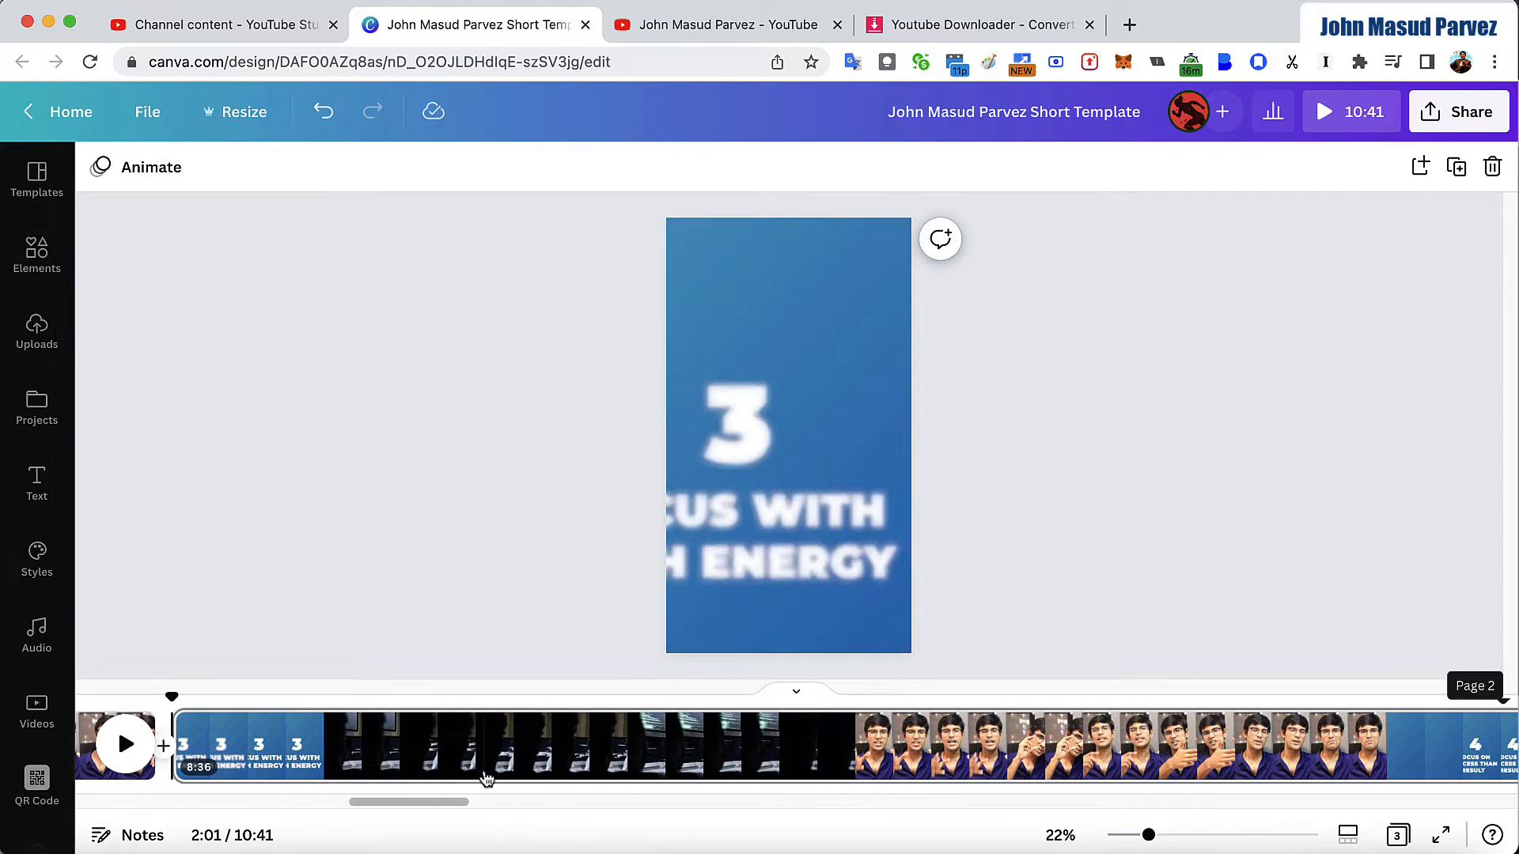
left_click(774, 758)
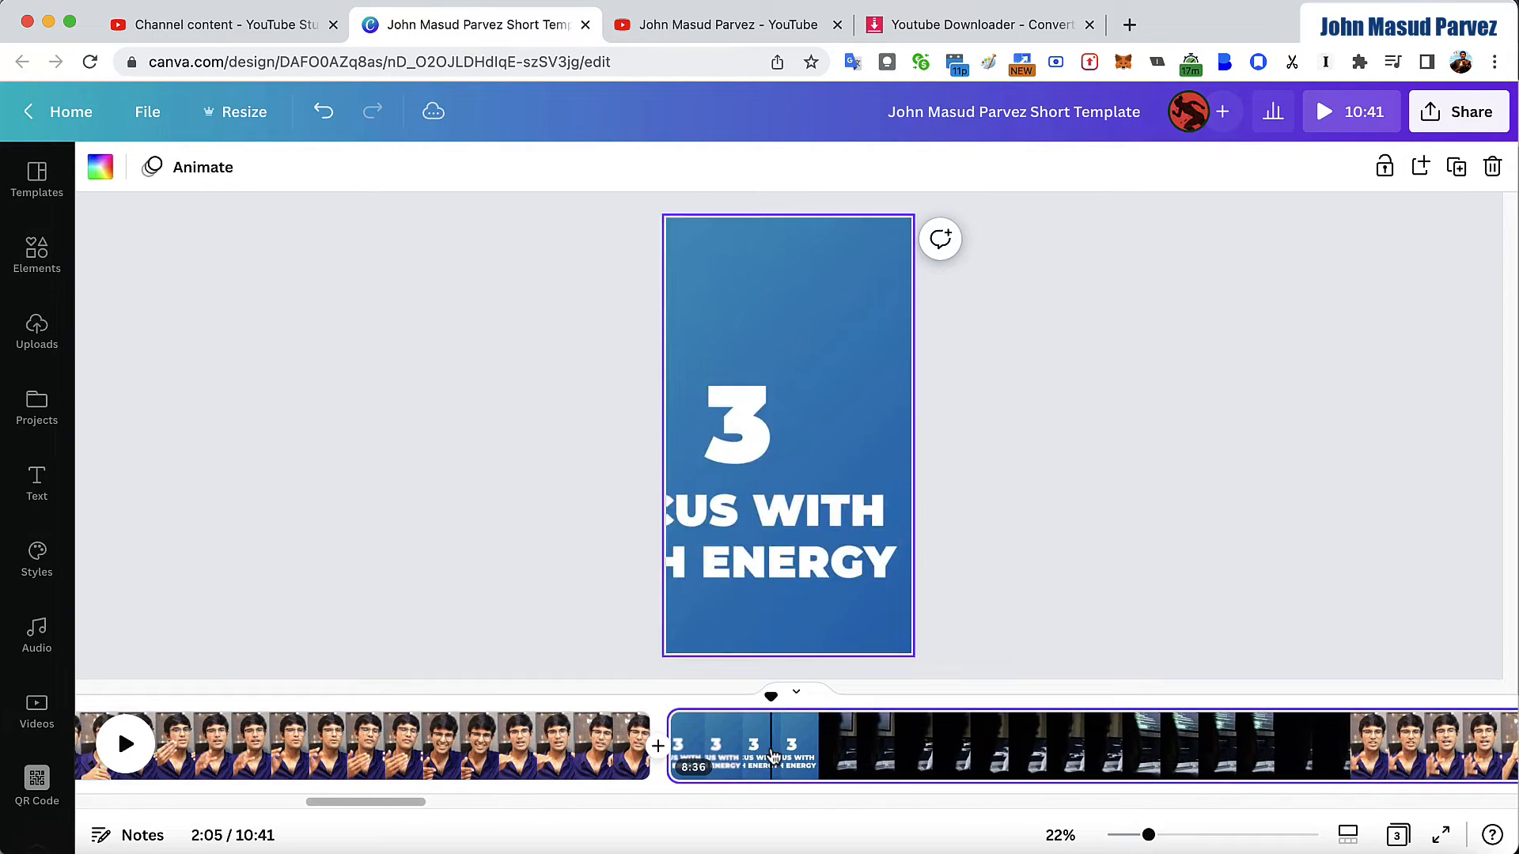
key("Delete")
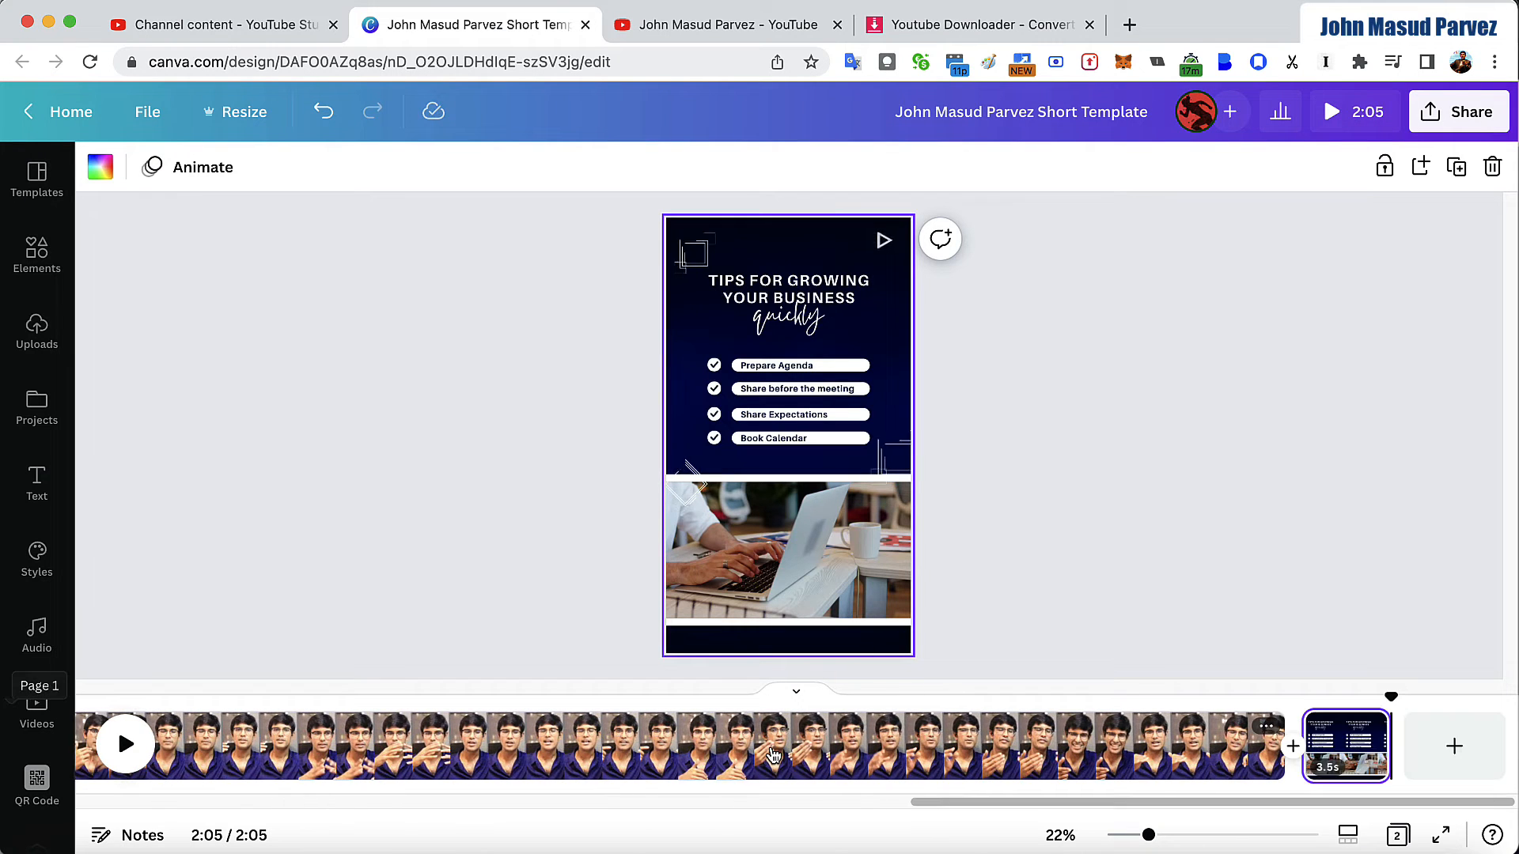
Look through the remaining first-page clip from start to end for a place to shorten it.
scroll(657, 795, "left", 10)
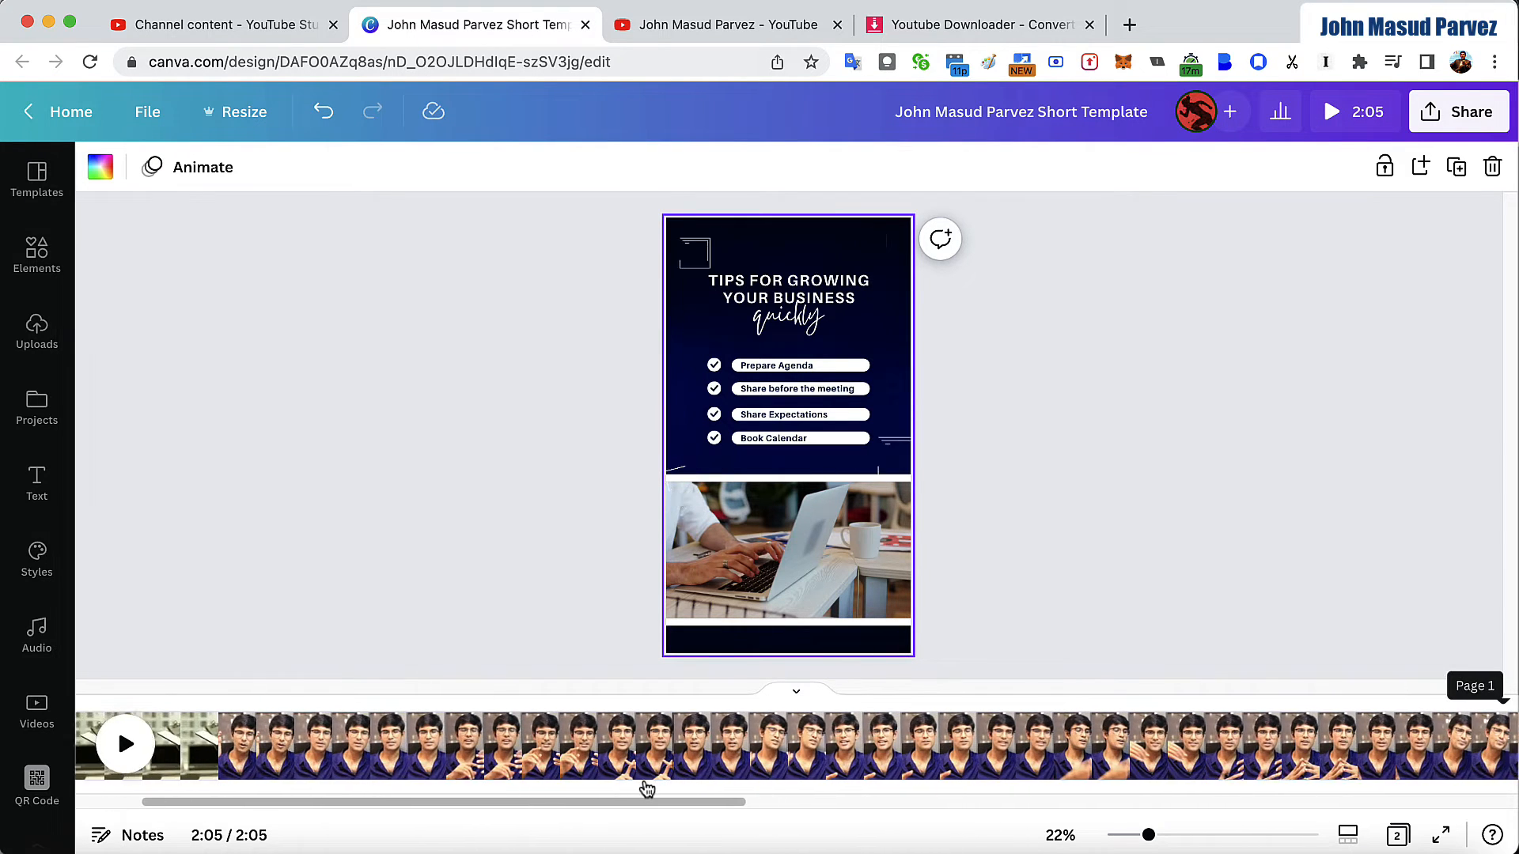
scroll(649, 791, "right", 10)
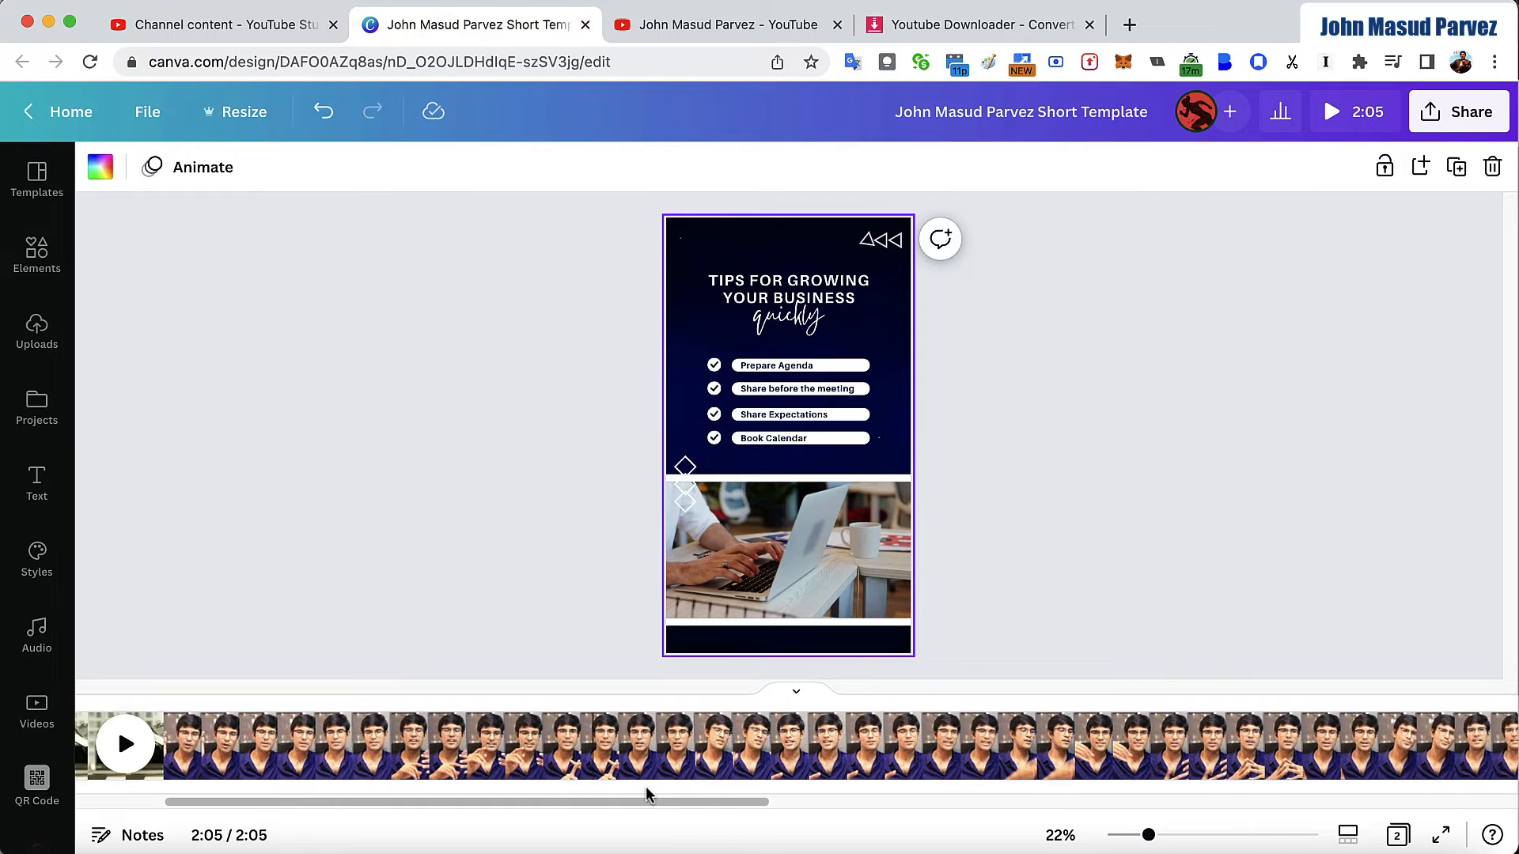
scroll(649, 791, "right", 5)
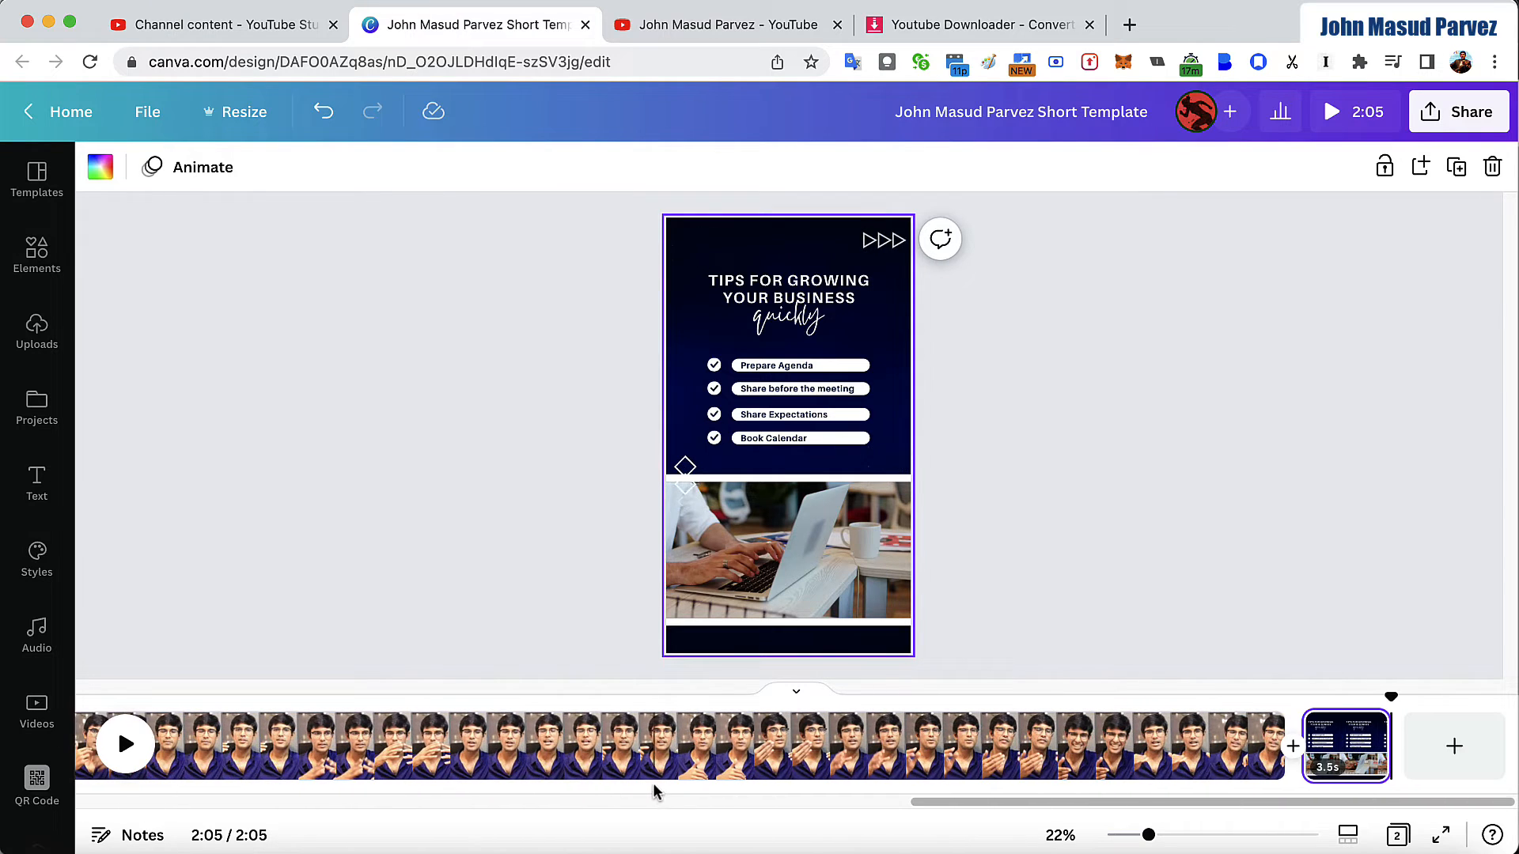
scroll(654, 785, "left", 5)
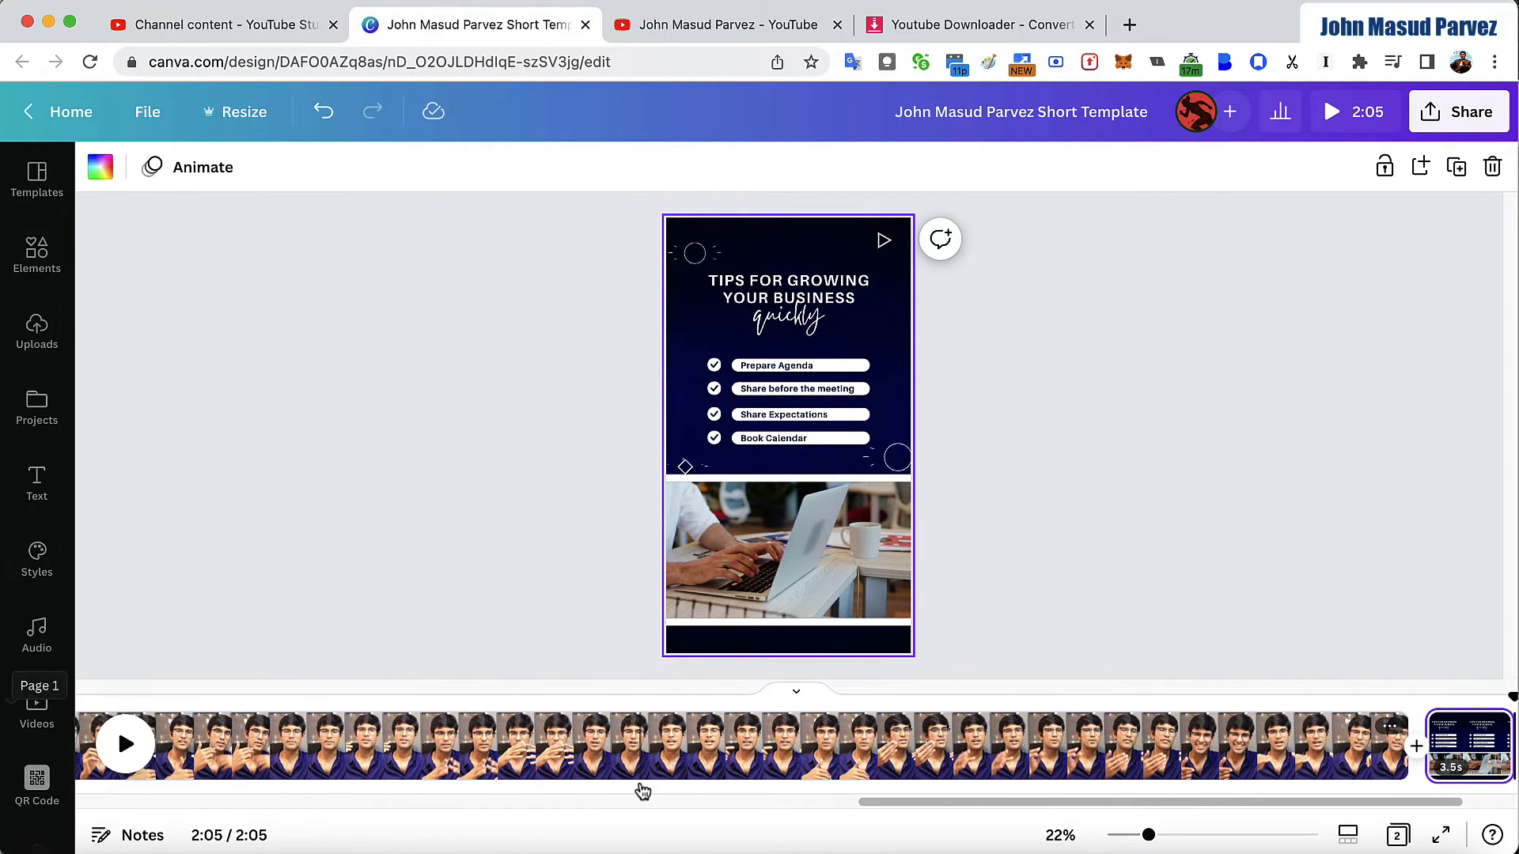
scroll(642, 792, "left", 10)
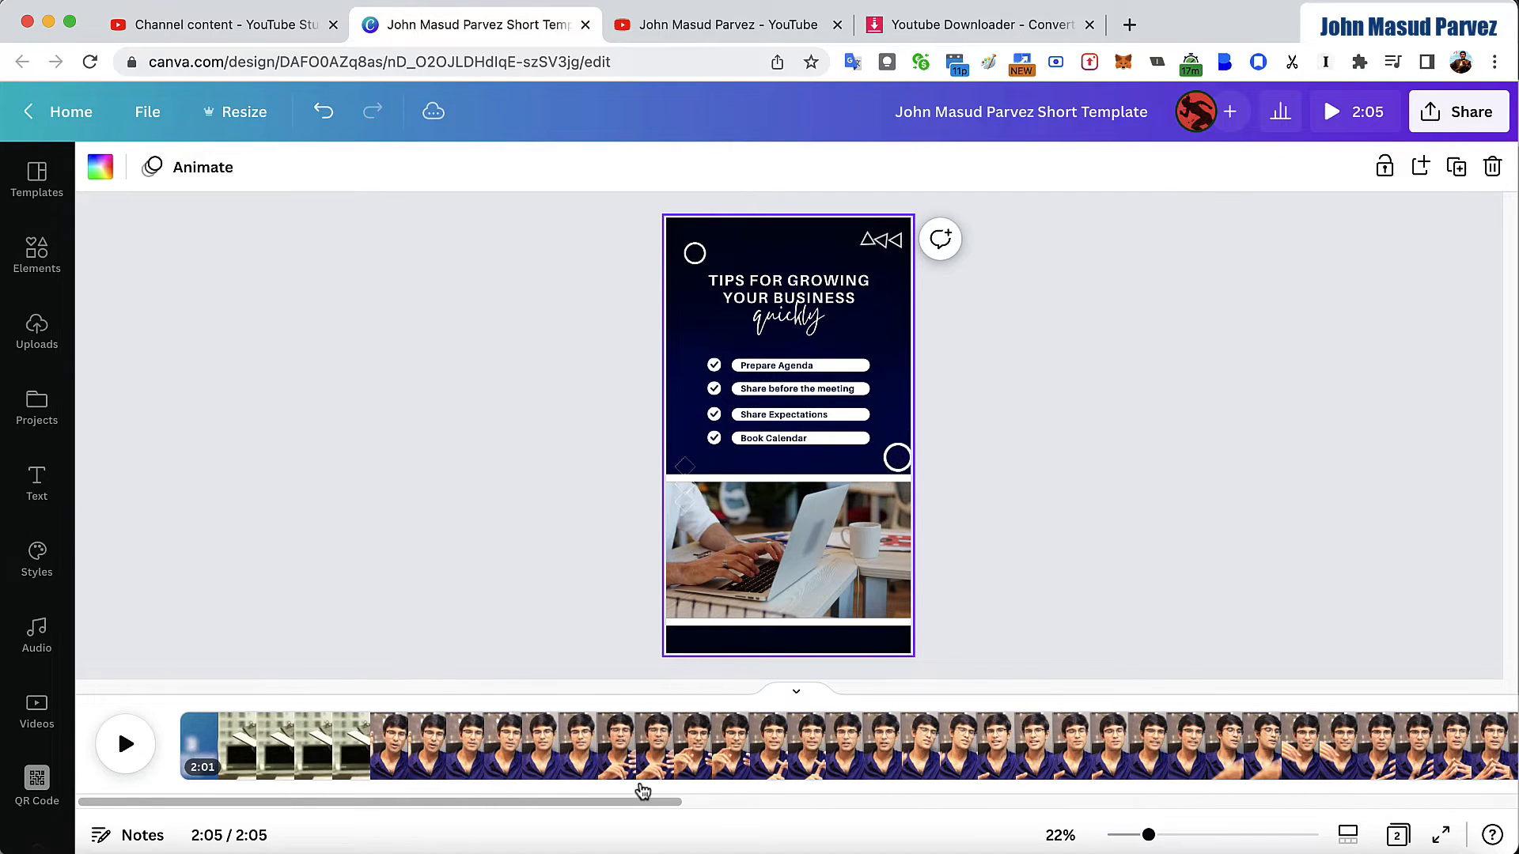
scroll(642, 787, "right", 1)
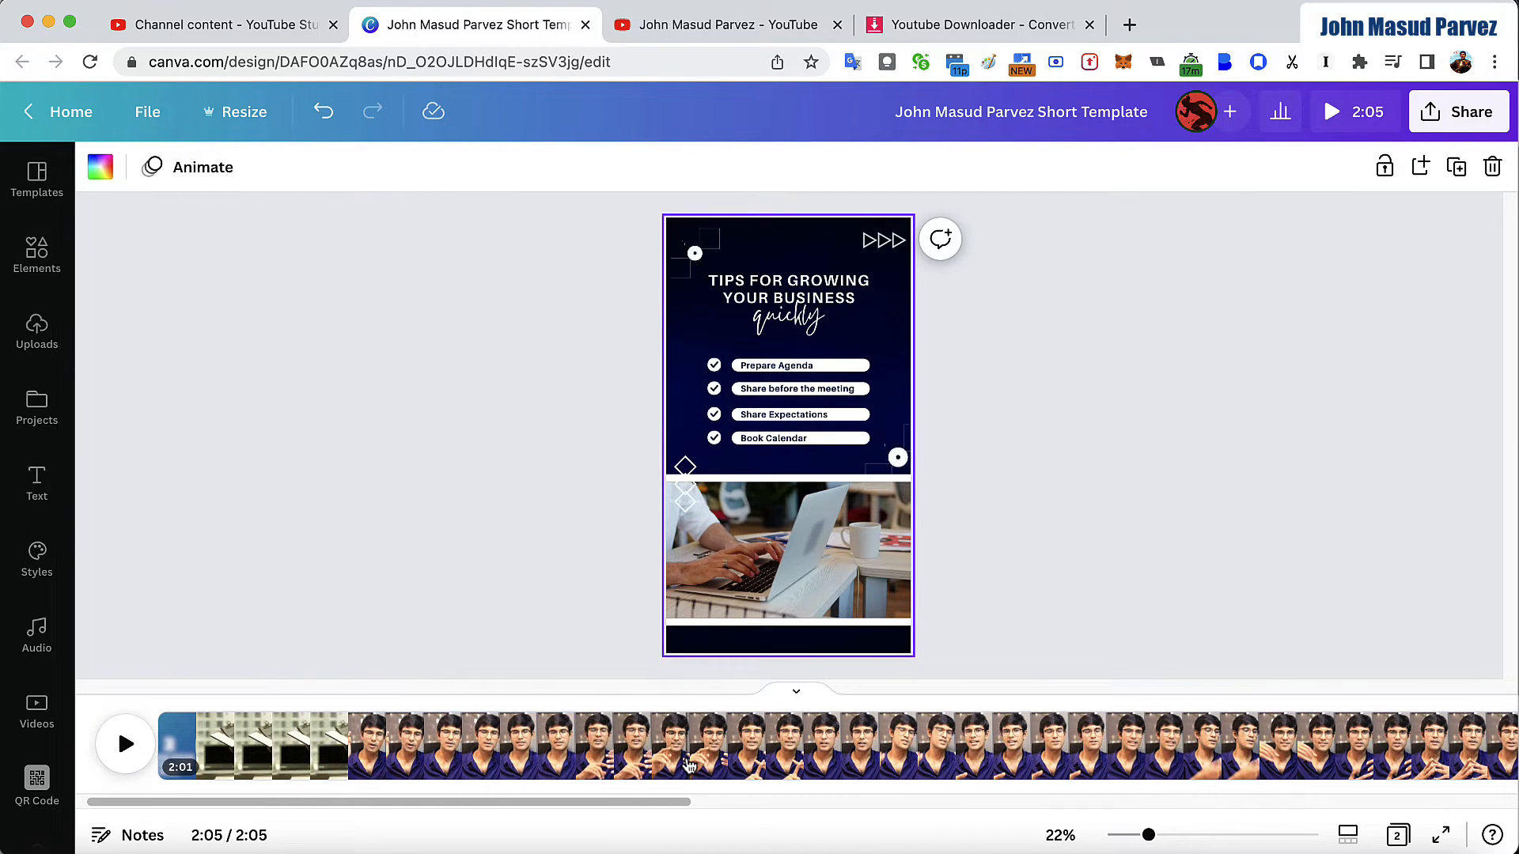
right_click(613, 750)
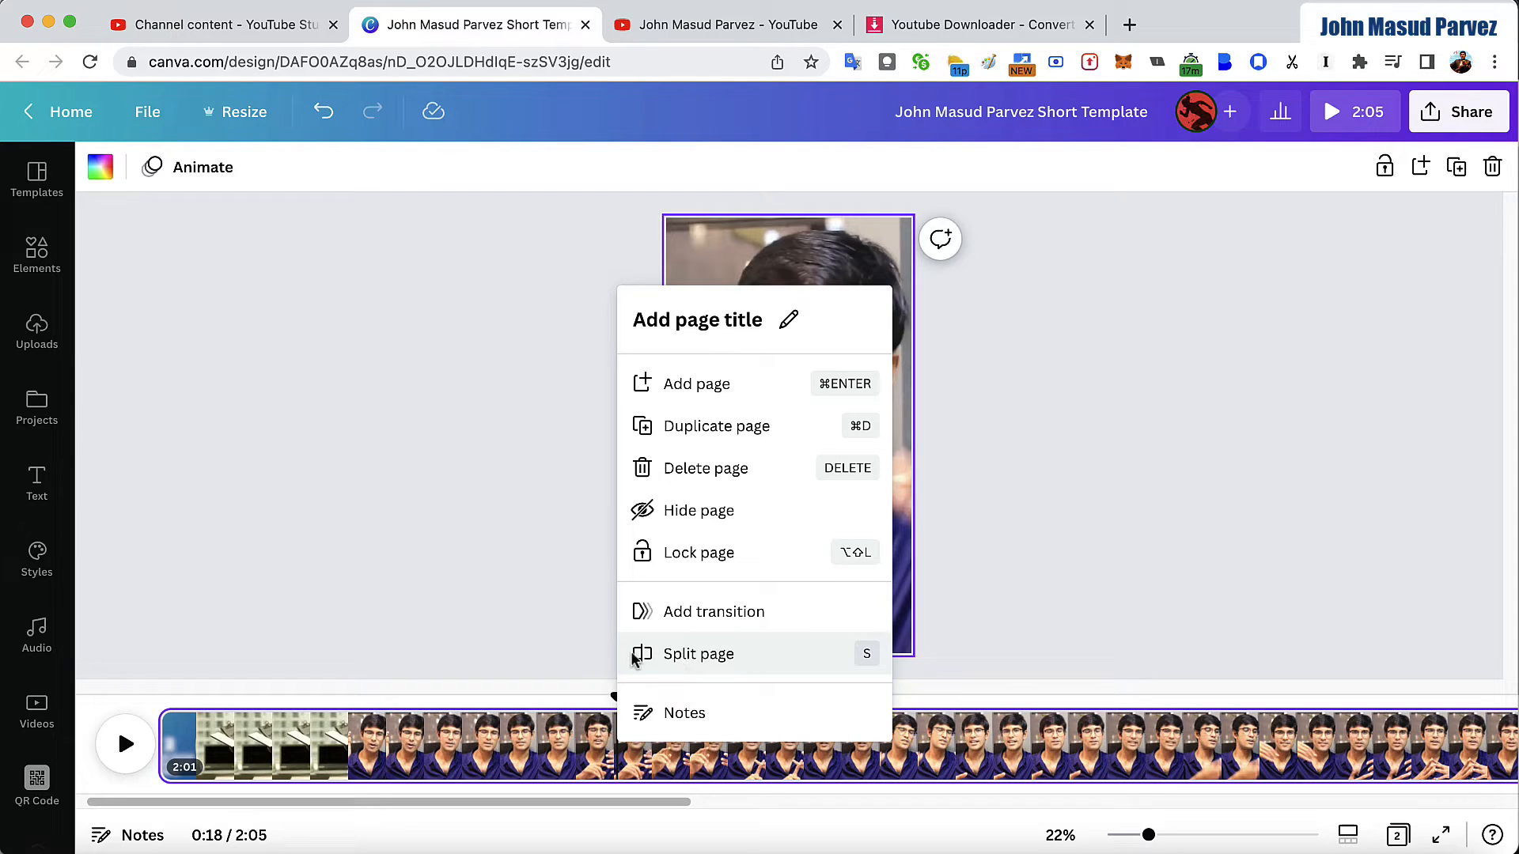
left_click(526, 625)
scroll(876, 779, "right", 15)
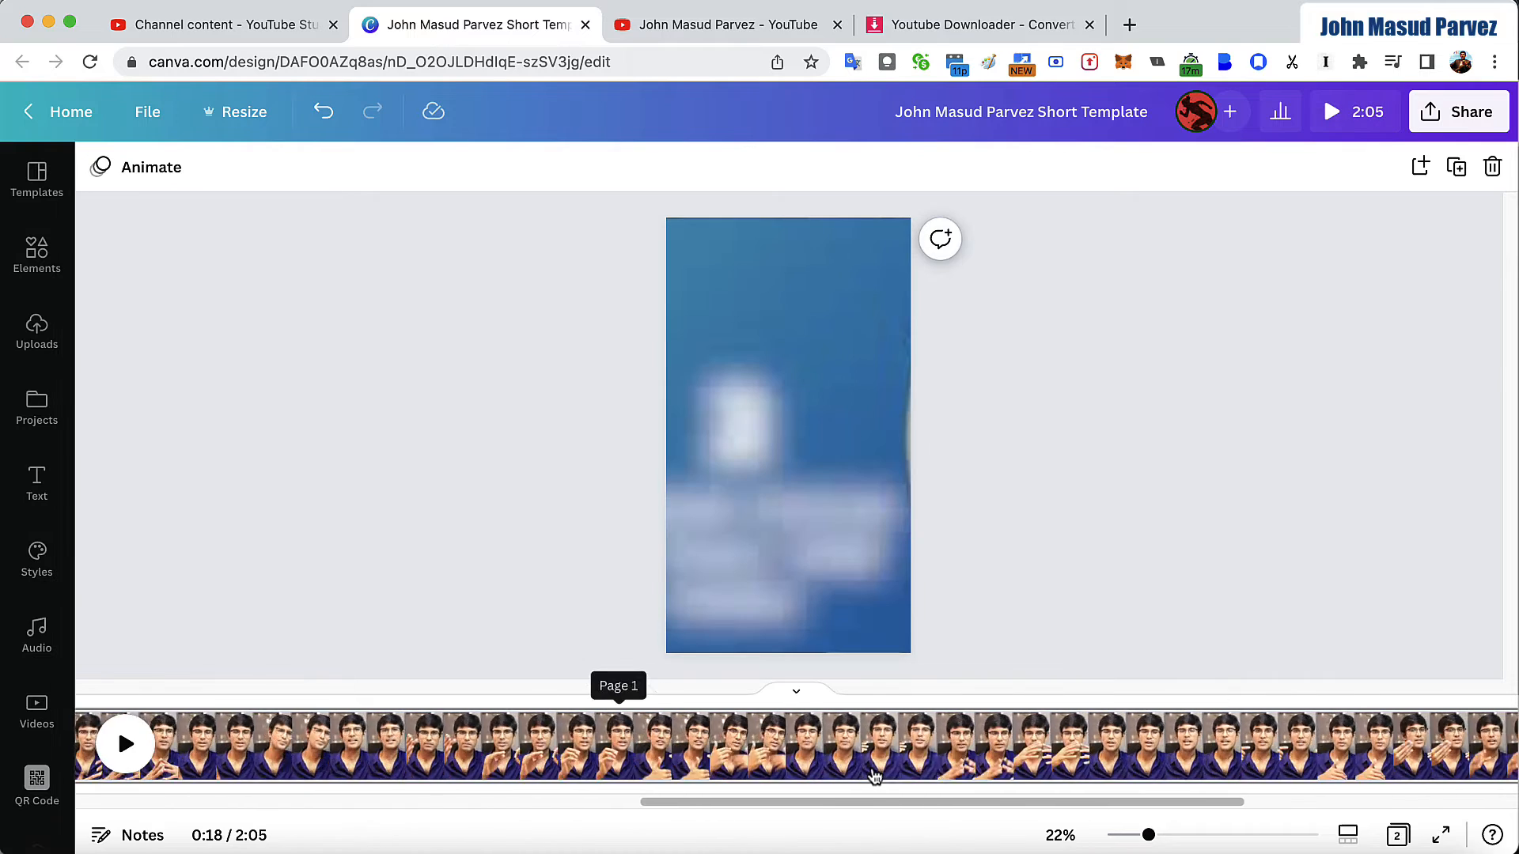
scroll(874, 776, "right", 5)
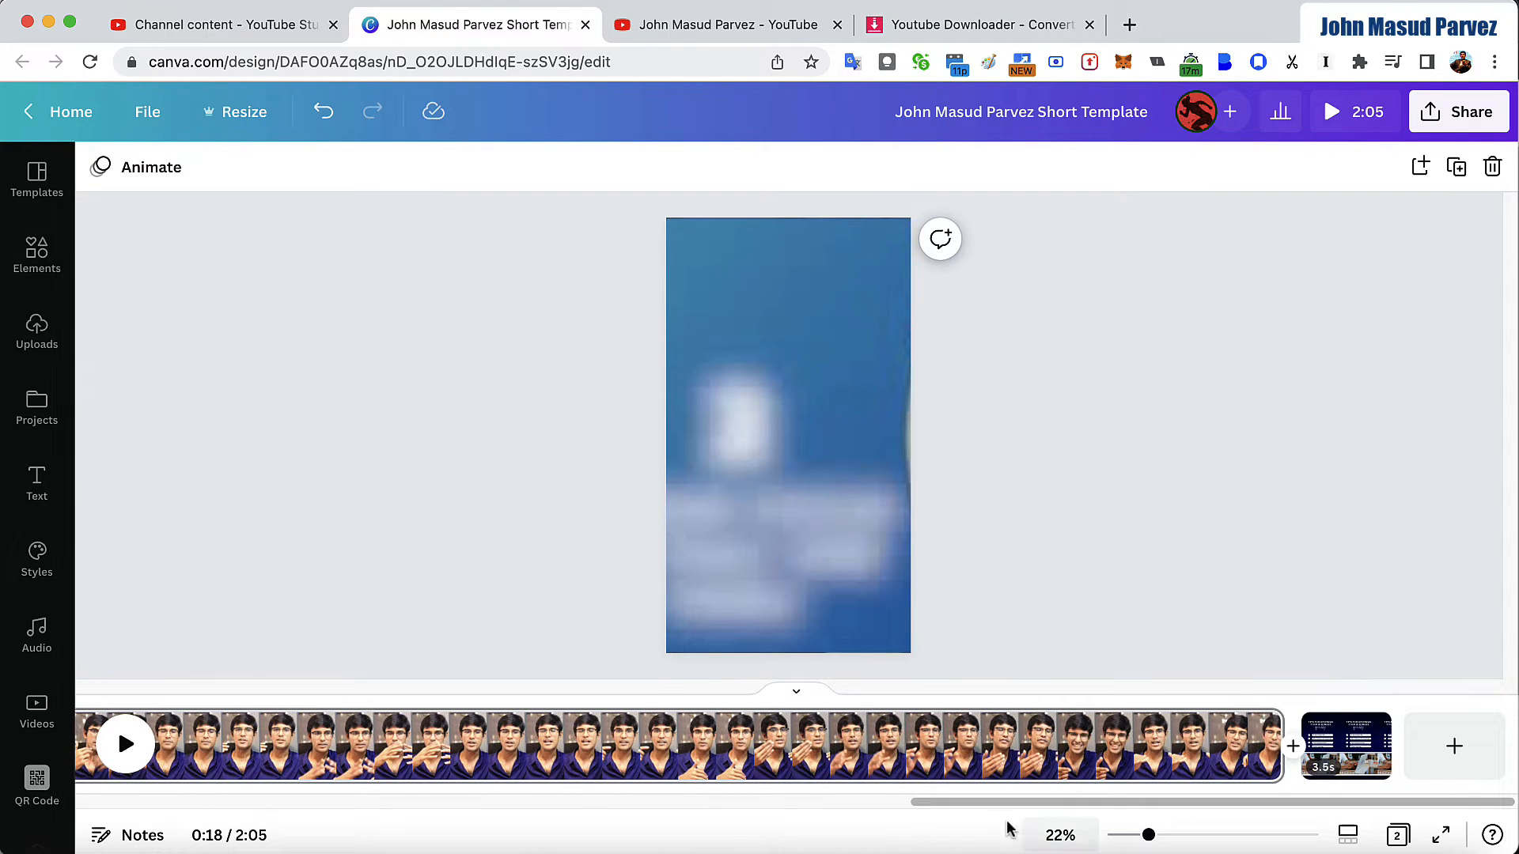
scroll(637, 755, "left", 15)
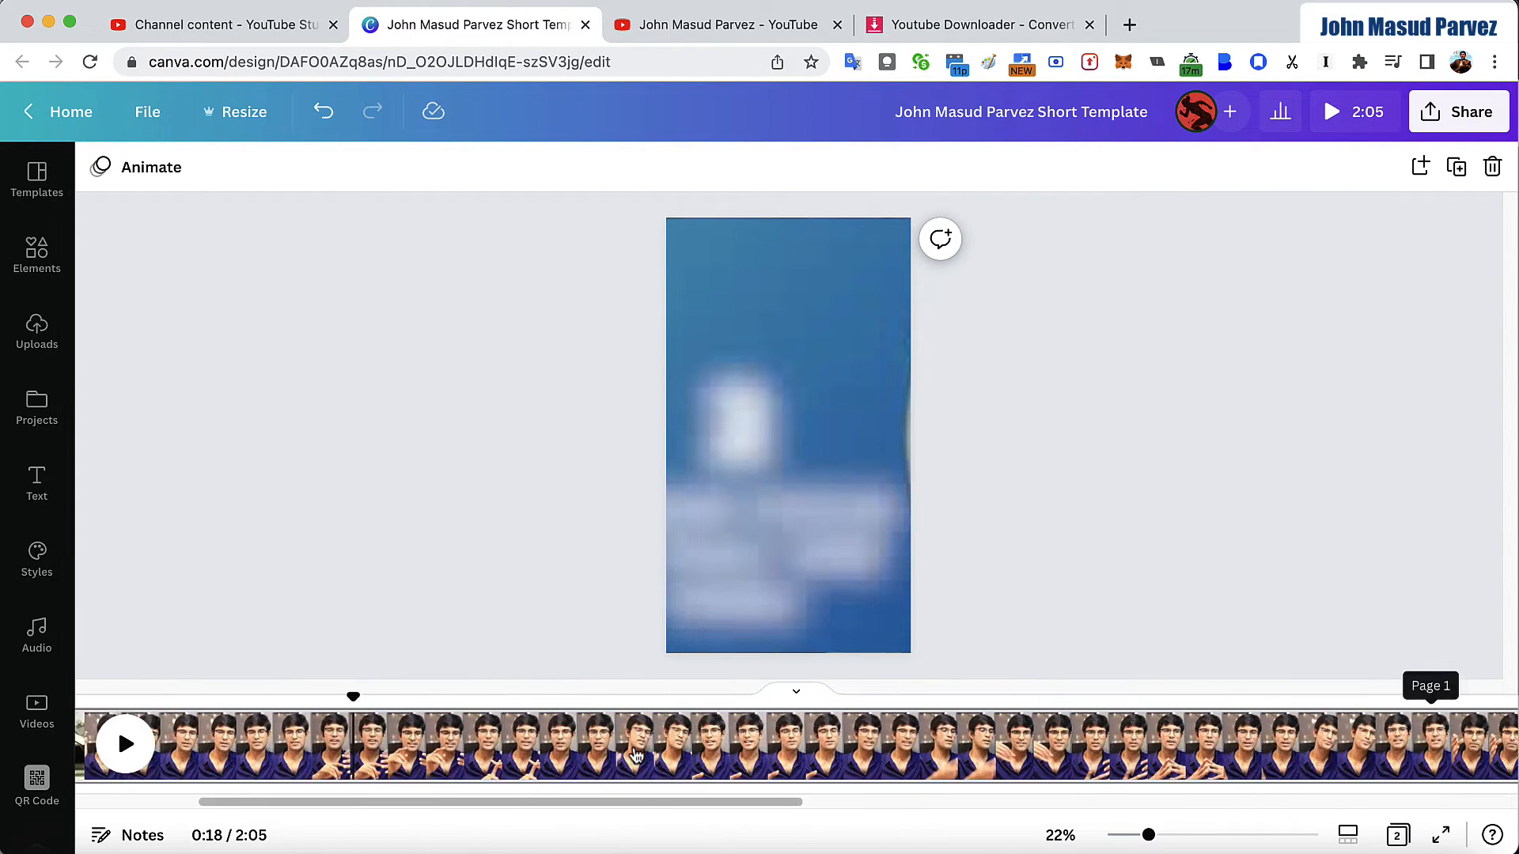
scroll(637, 755, "left", 5)
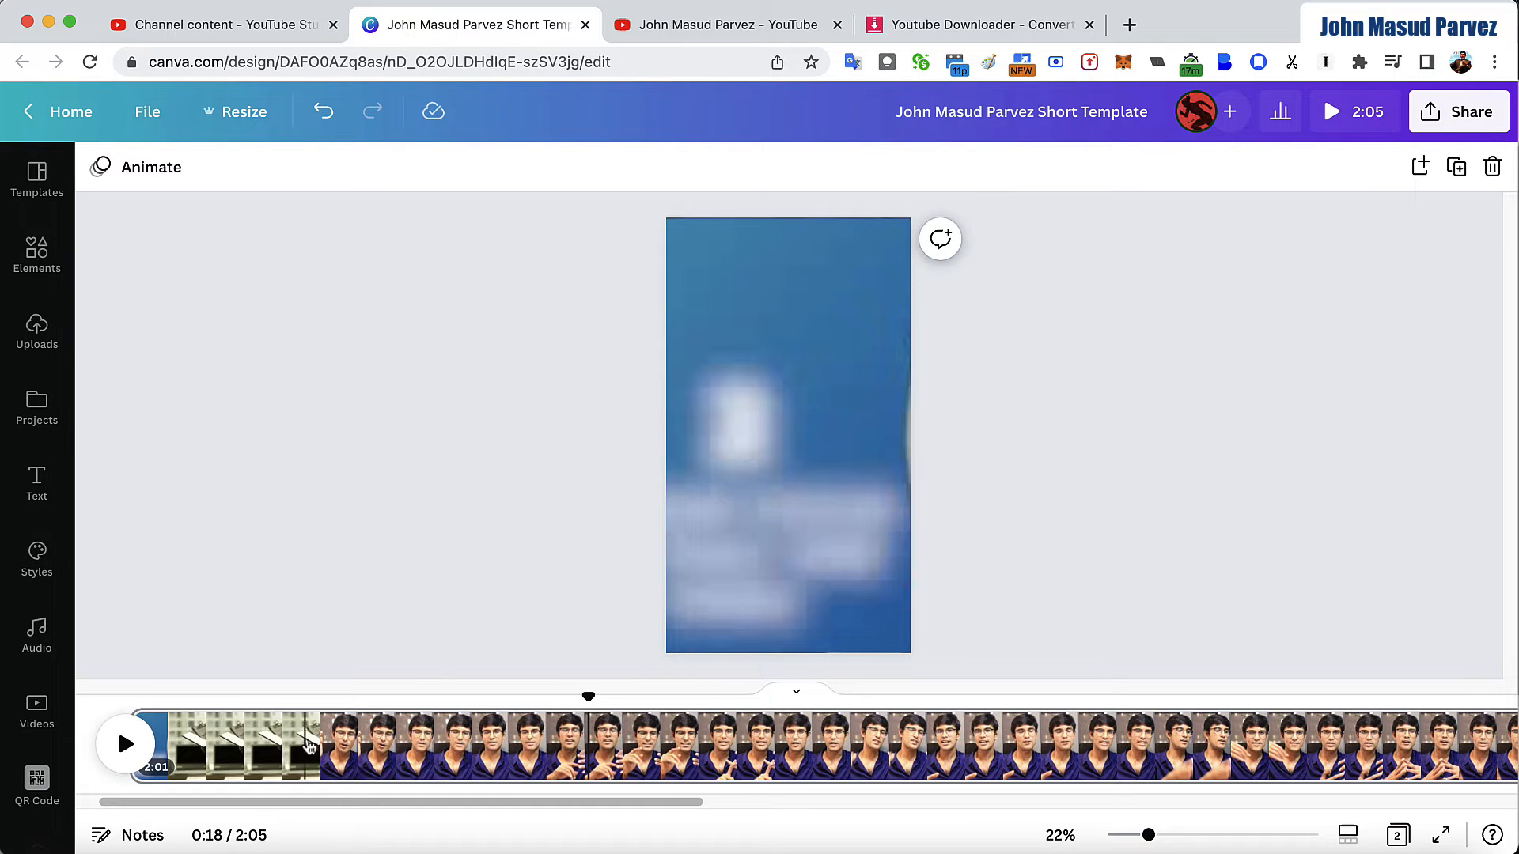
Play the first page's clip from its early part and cut off its end, leaving 57.7 s.
left_click(121, 745)
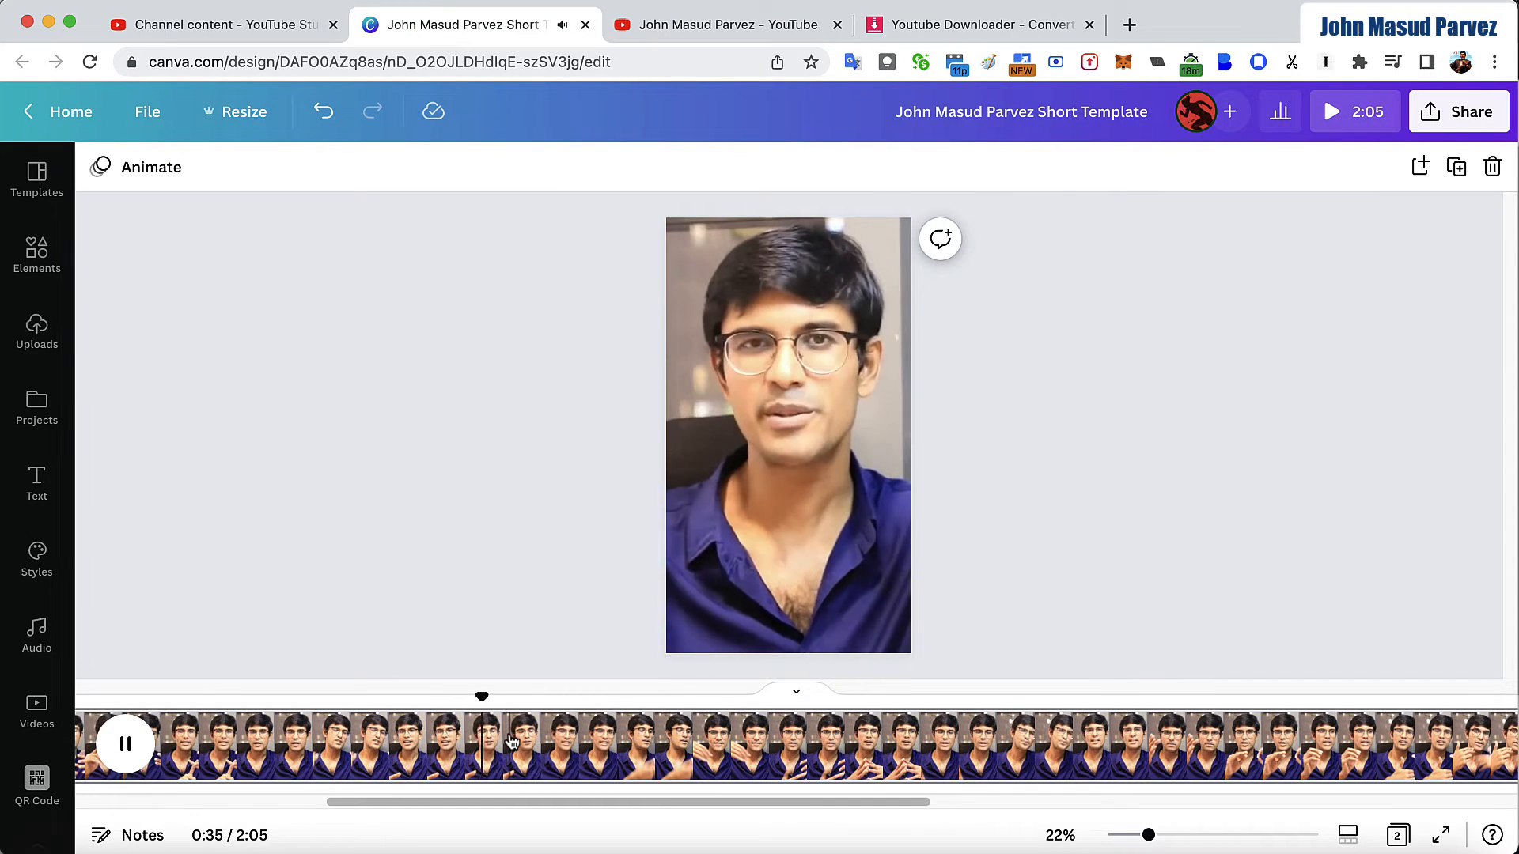
scroll(510, 744, "right", 3)
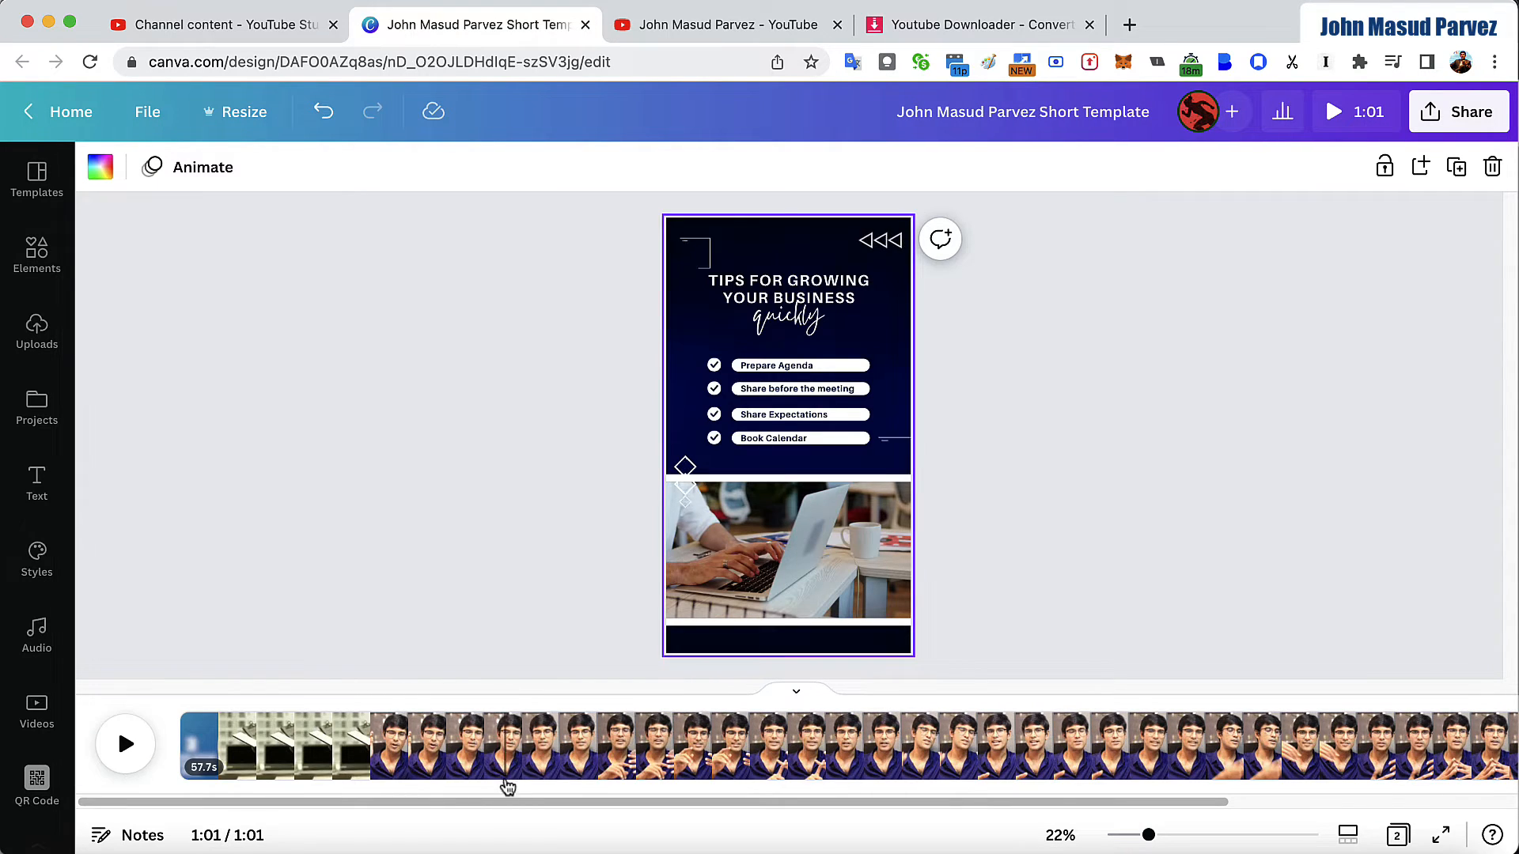
scroll(507, 760, "right", 5)
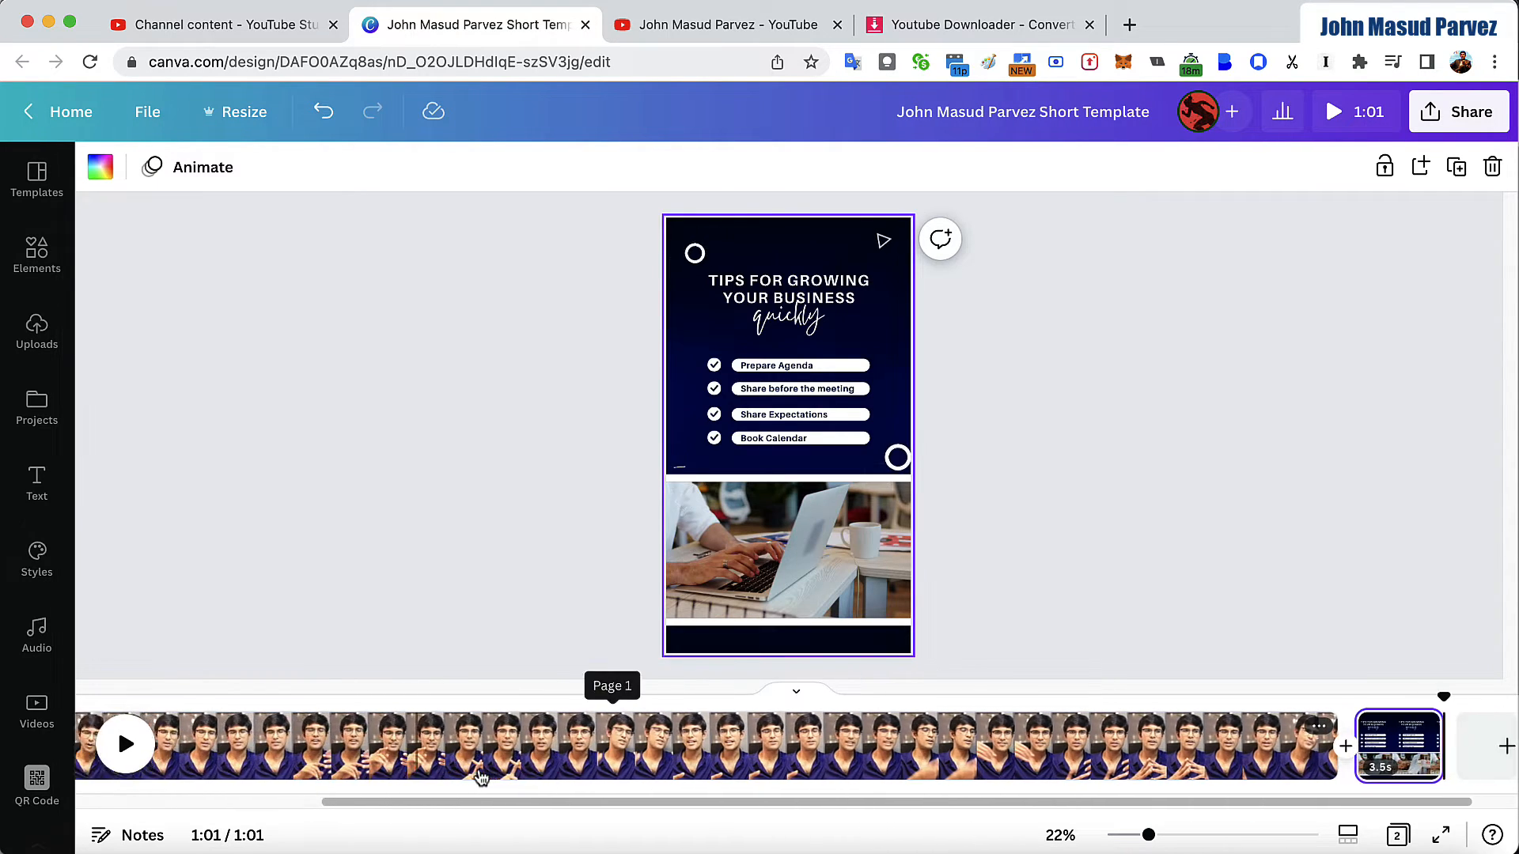
scroll(498, 751, "left", 5)
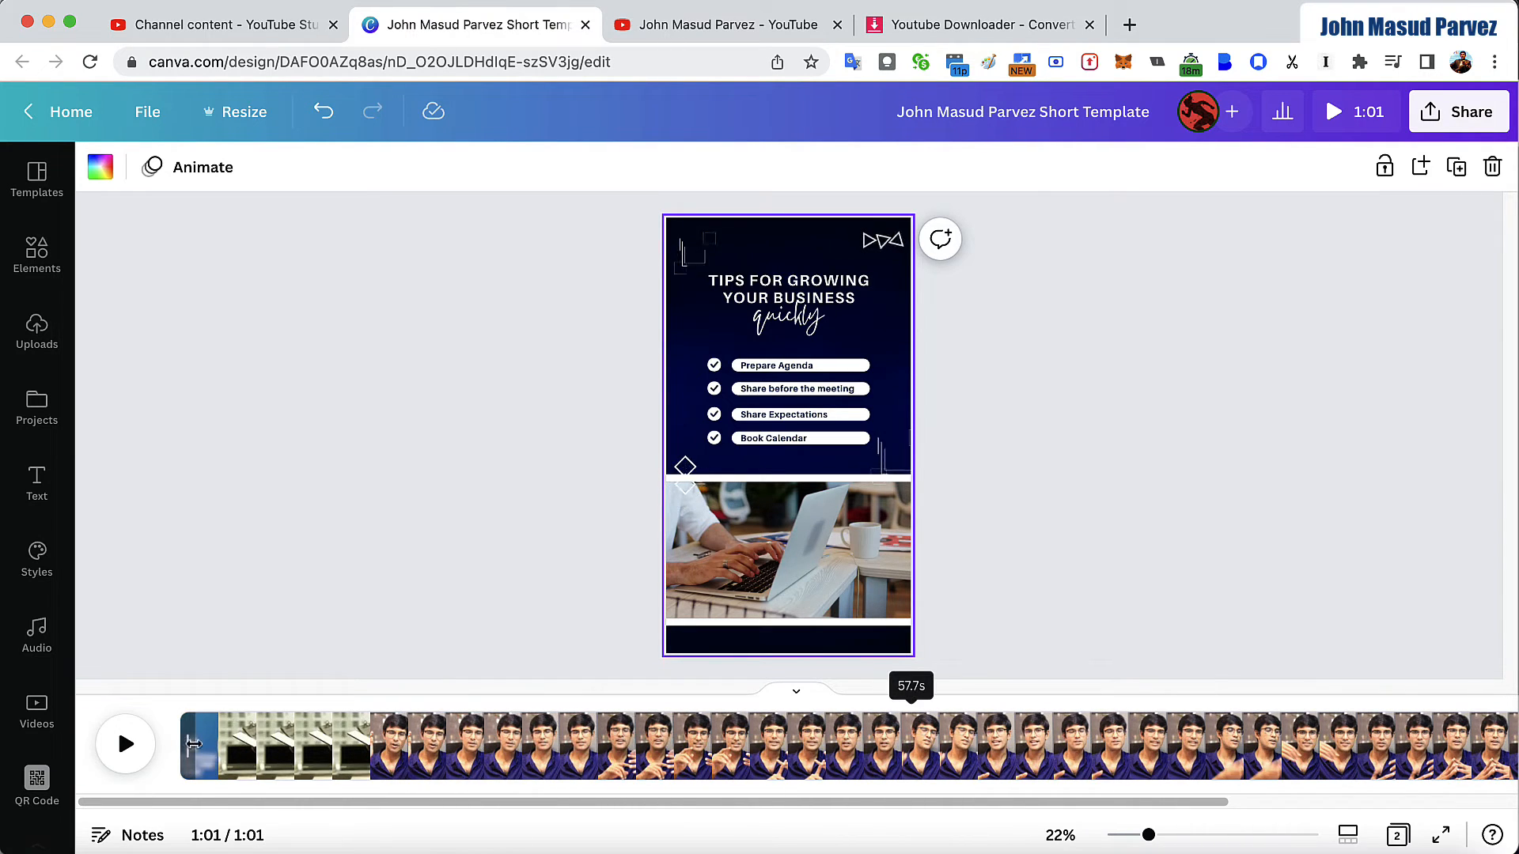
Trim the start of the first page's clip past the laptop footage to 50.9 s and play its opening.
left_click_drag(193, 743, 360, 751)
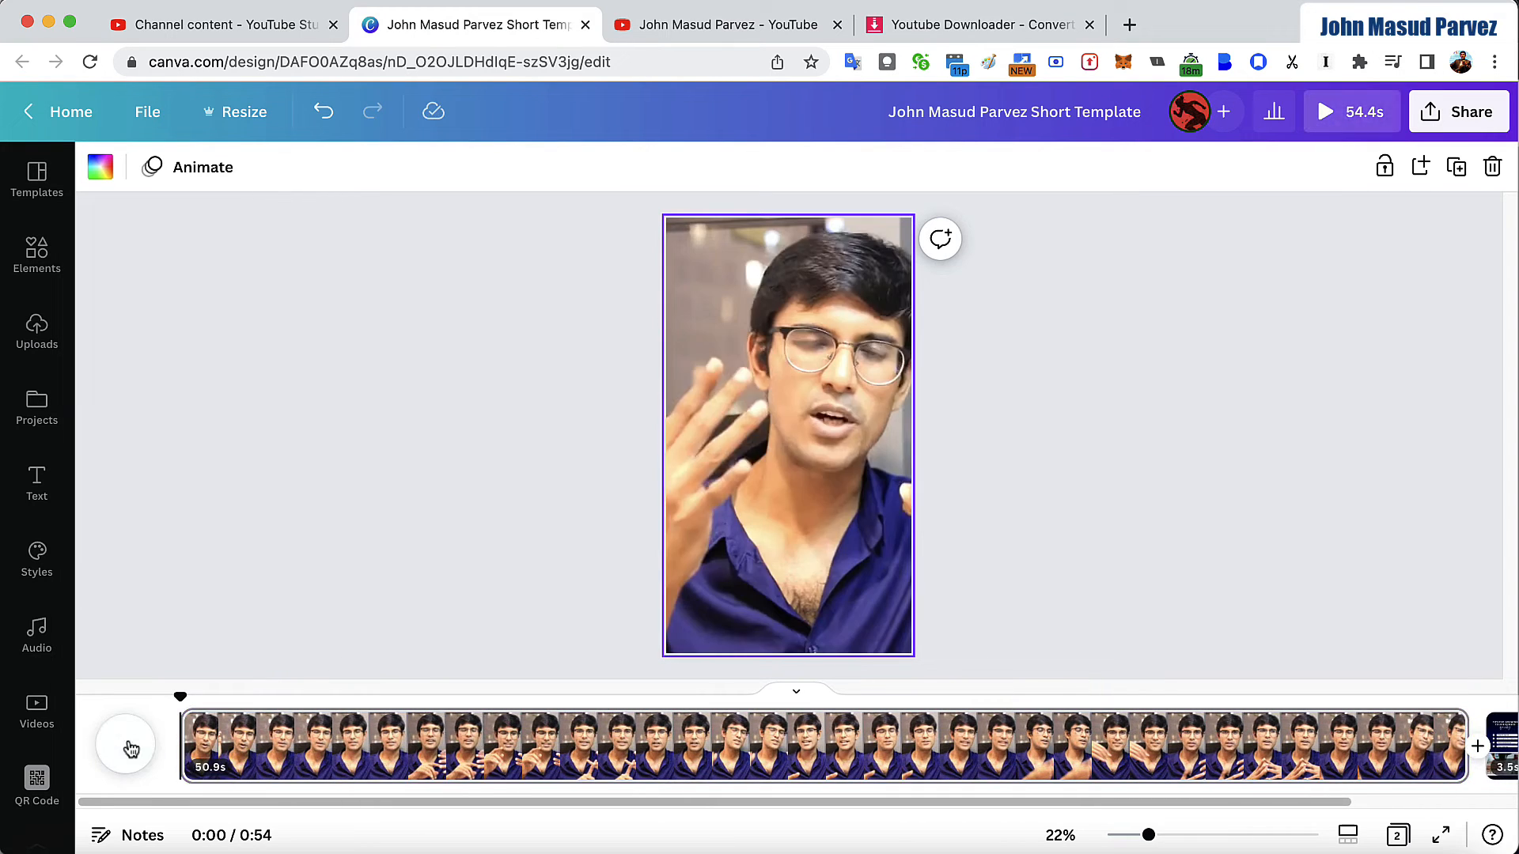
left_click(130, 749)
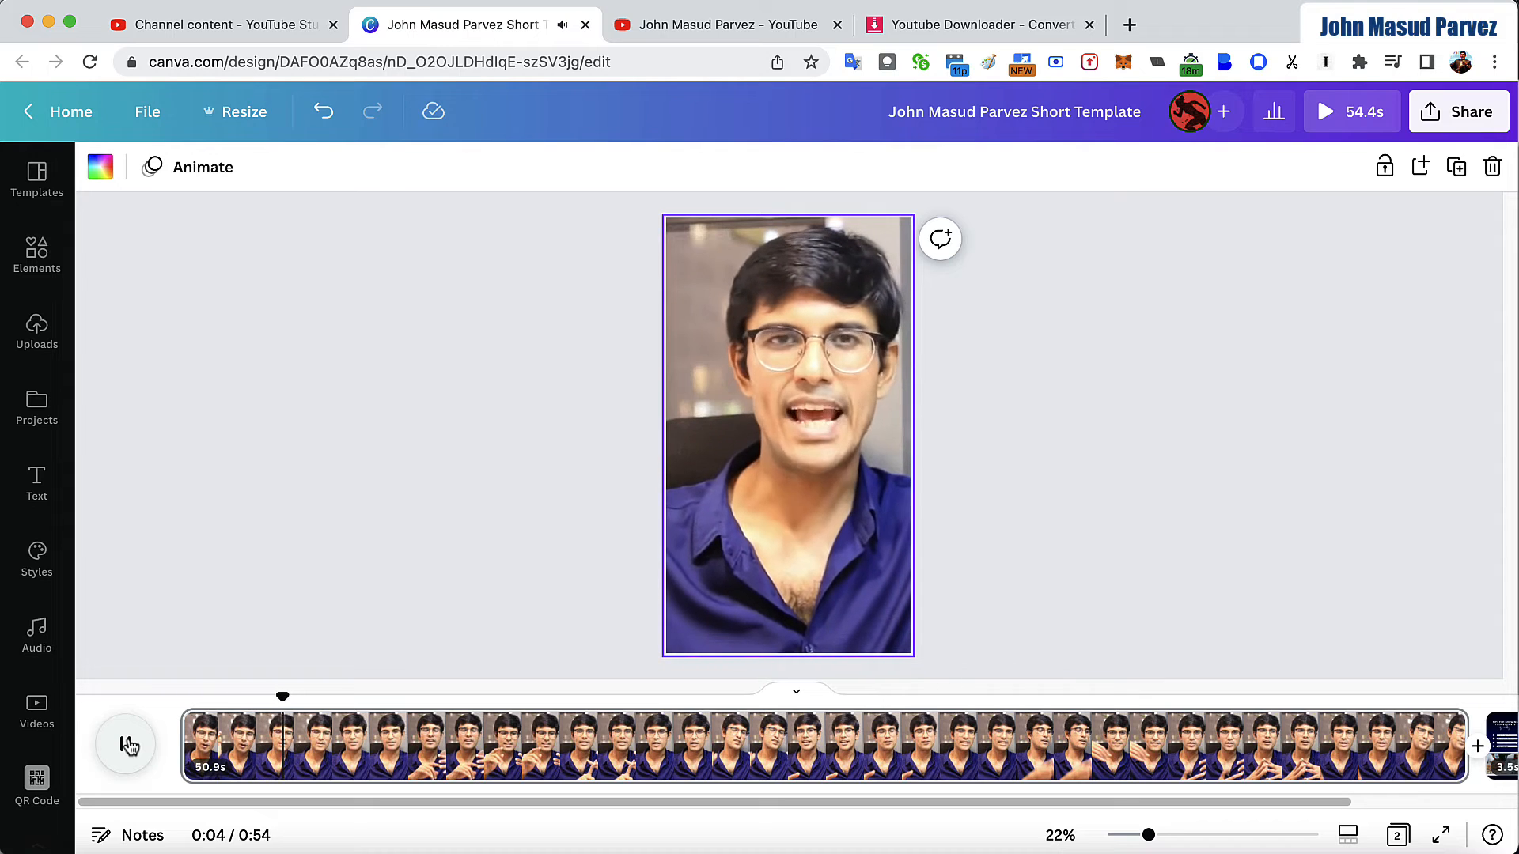
left_click(129, 746)
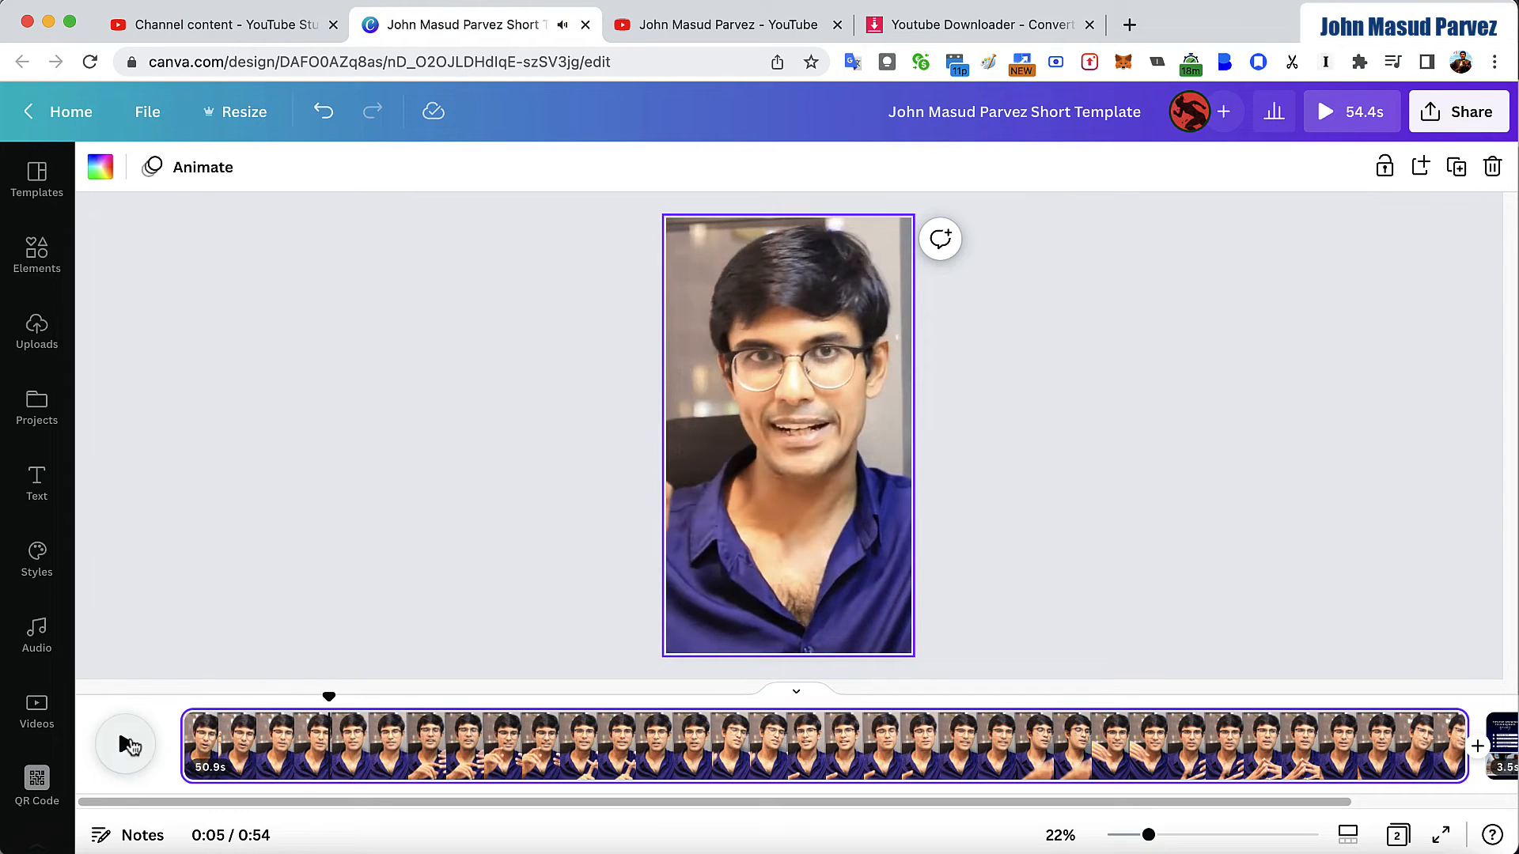
Extend the clip's start back slightly into the laptop footage, making it 52.1 s, and play the opening.
left_click_drag(172, 764, 144, 749)
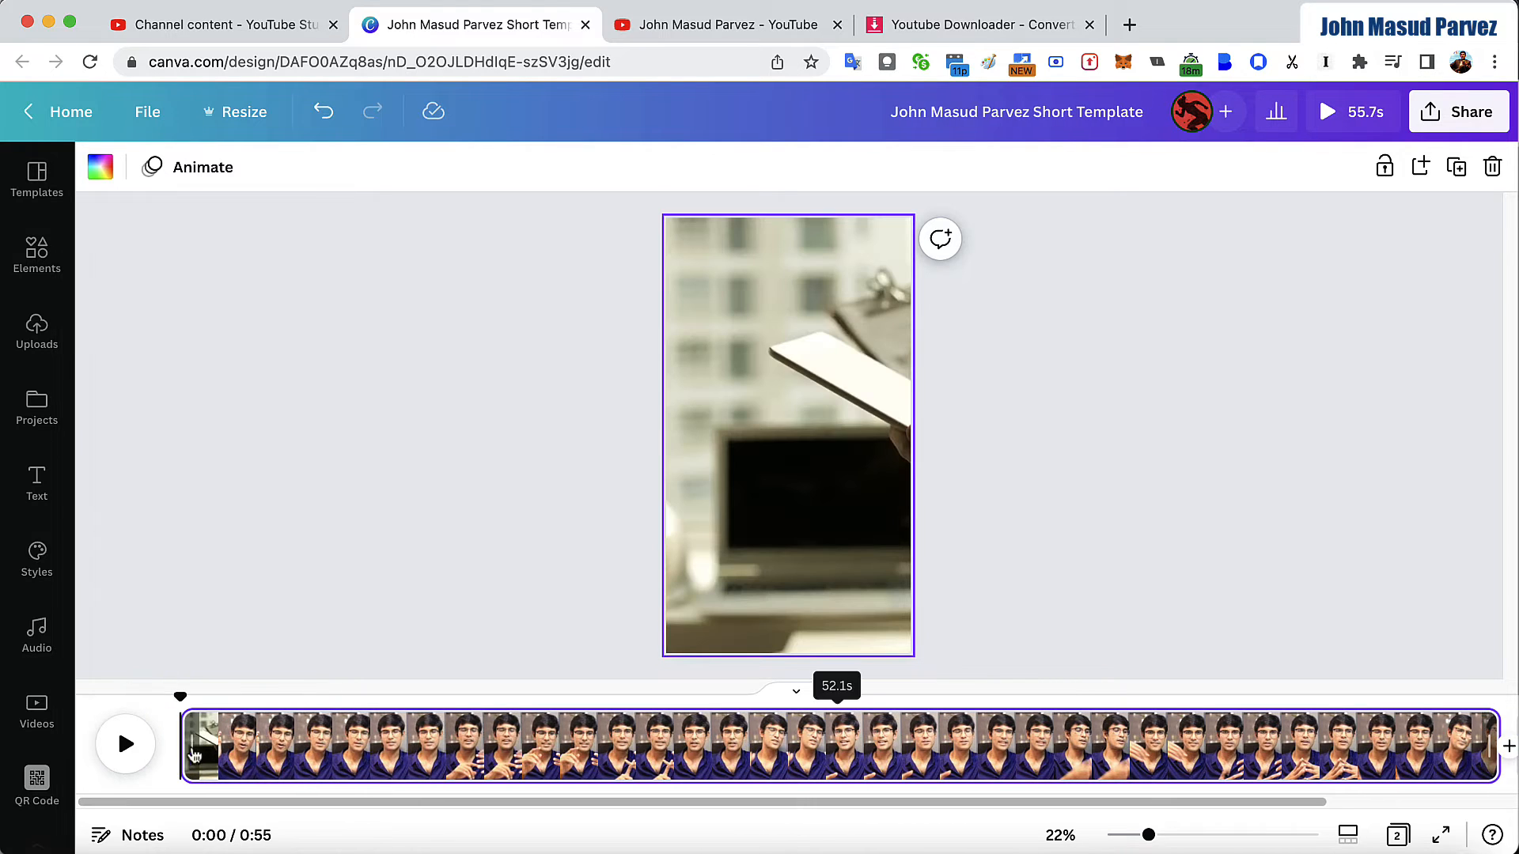
left_click(130, 750)
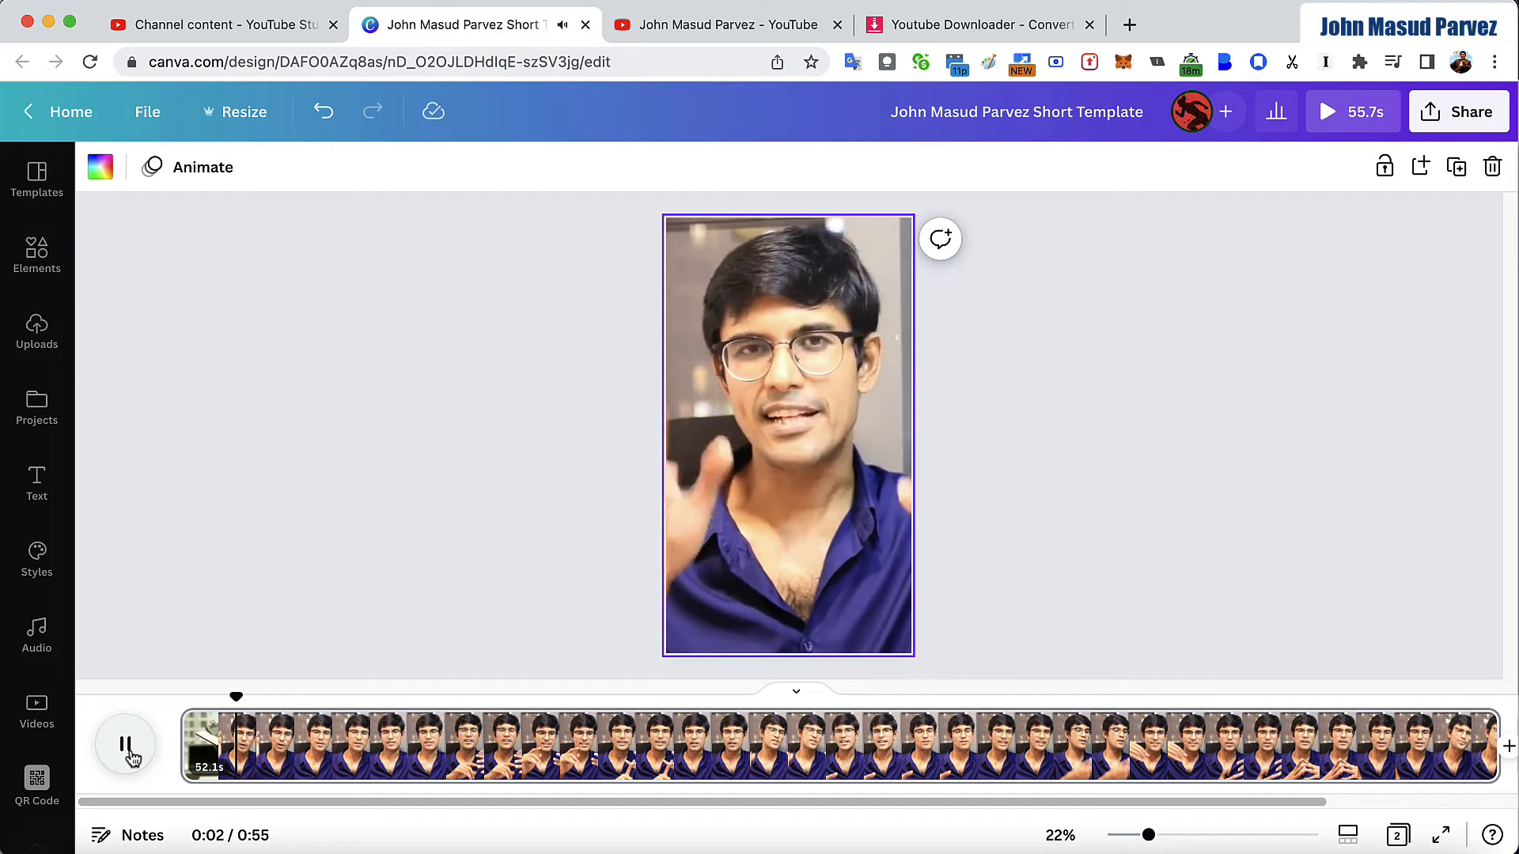
left_click(148, 761)
Extend the start of the first page's clip to a length of 54.8 s and play back its opening.
left_click_drag(184, 748, 123, 743)
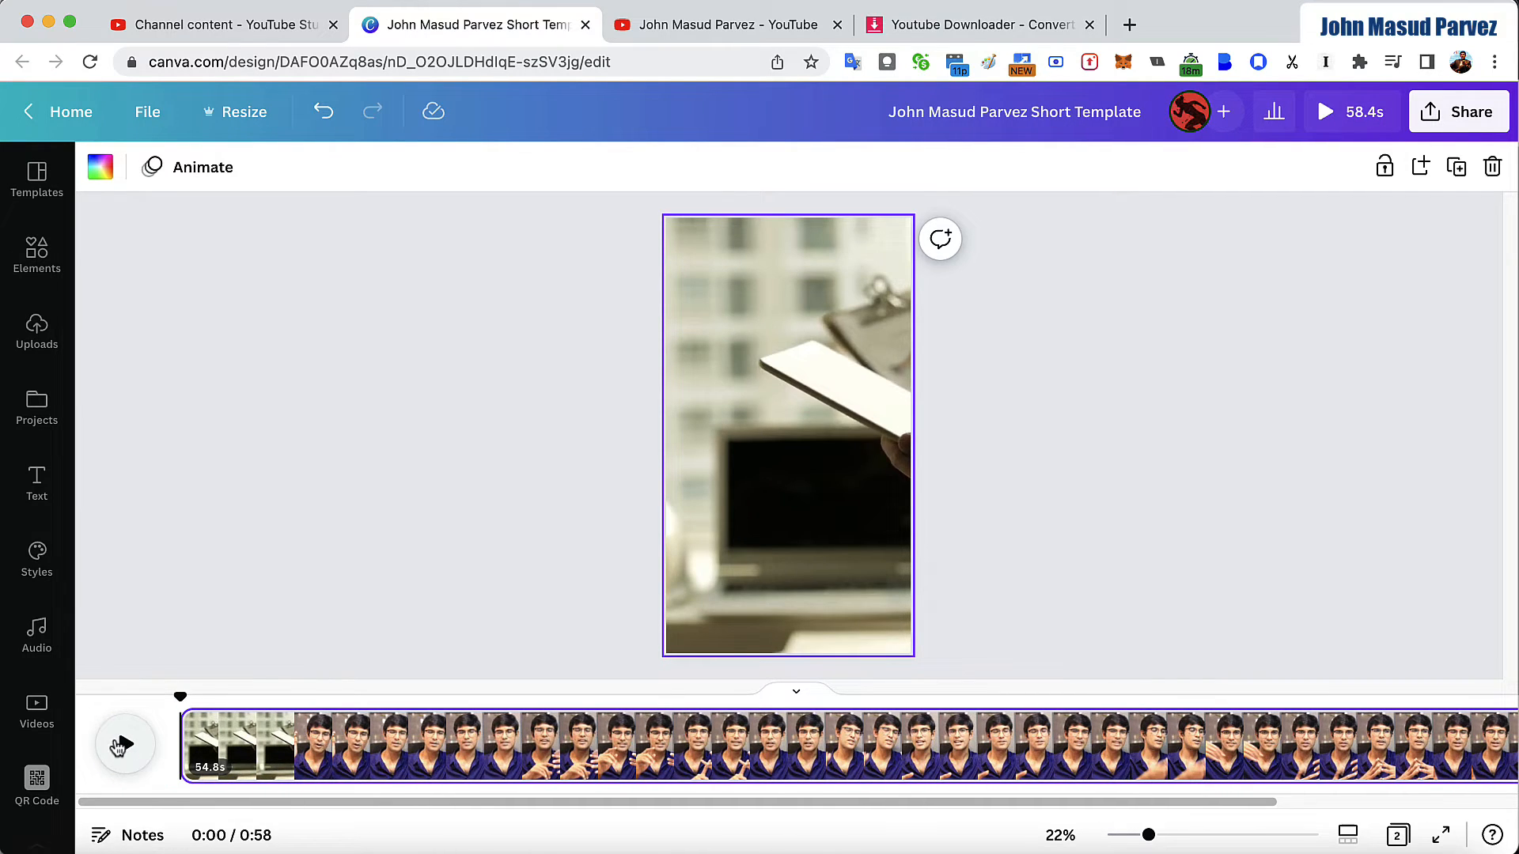
left_click(121, 745)
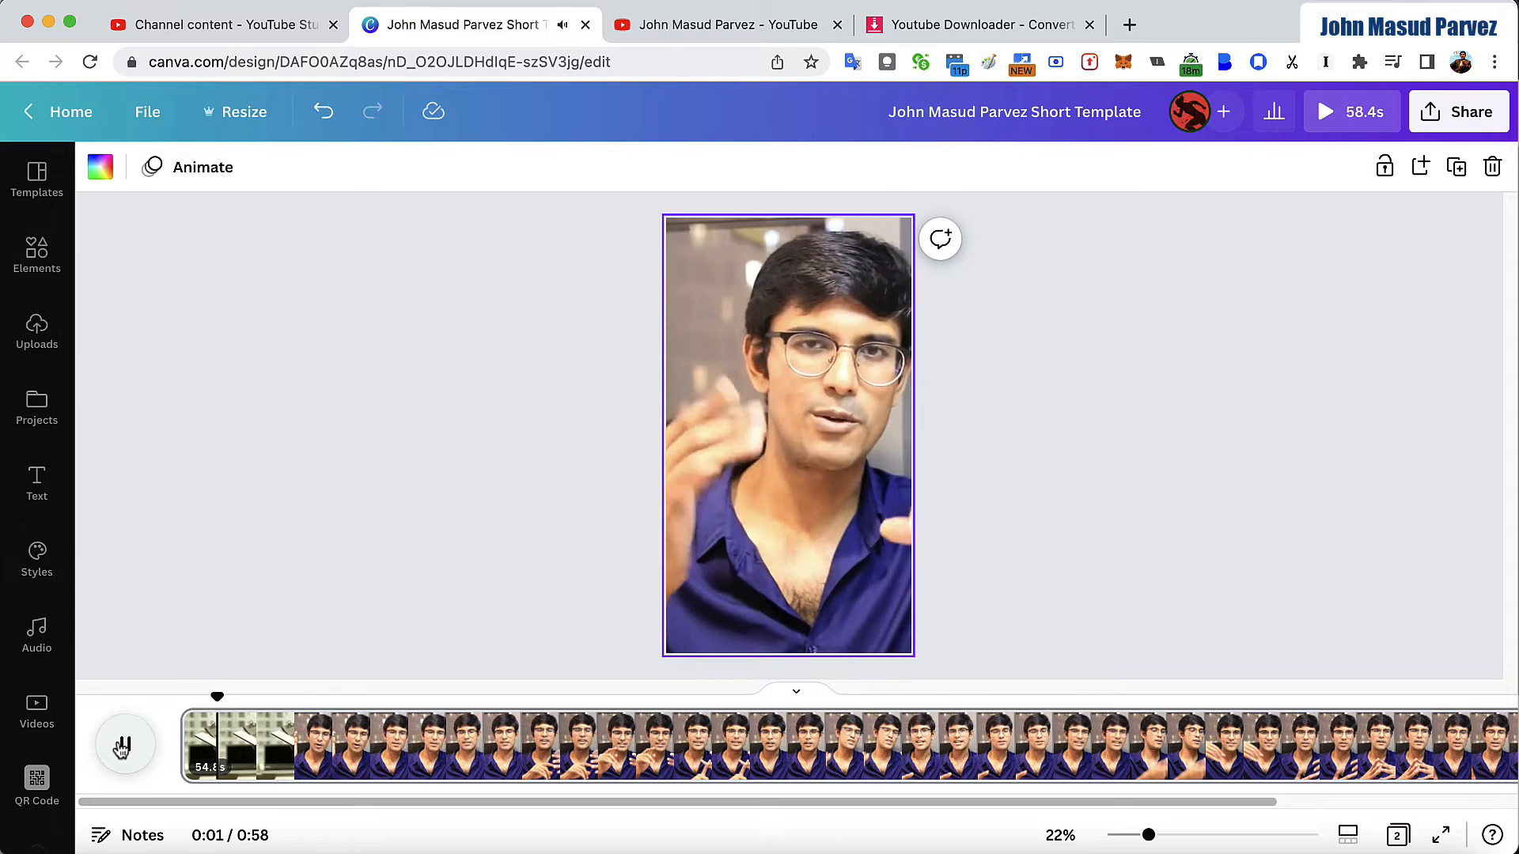
left_click(121, 745)
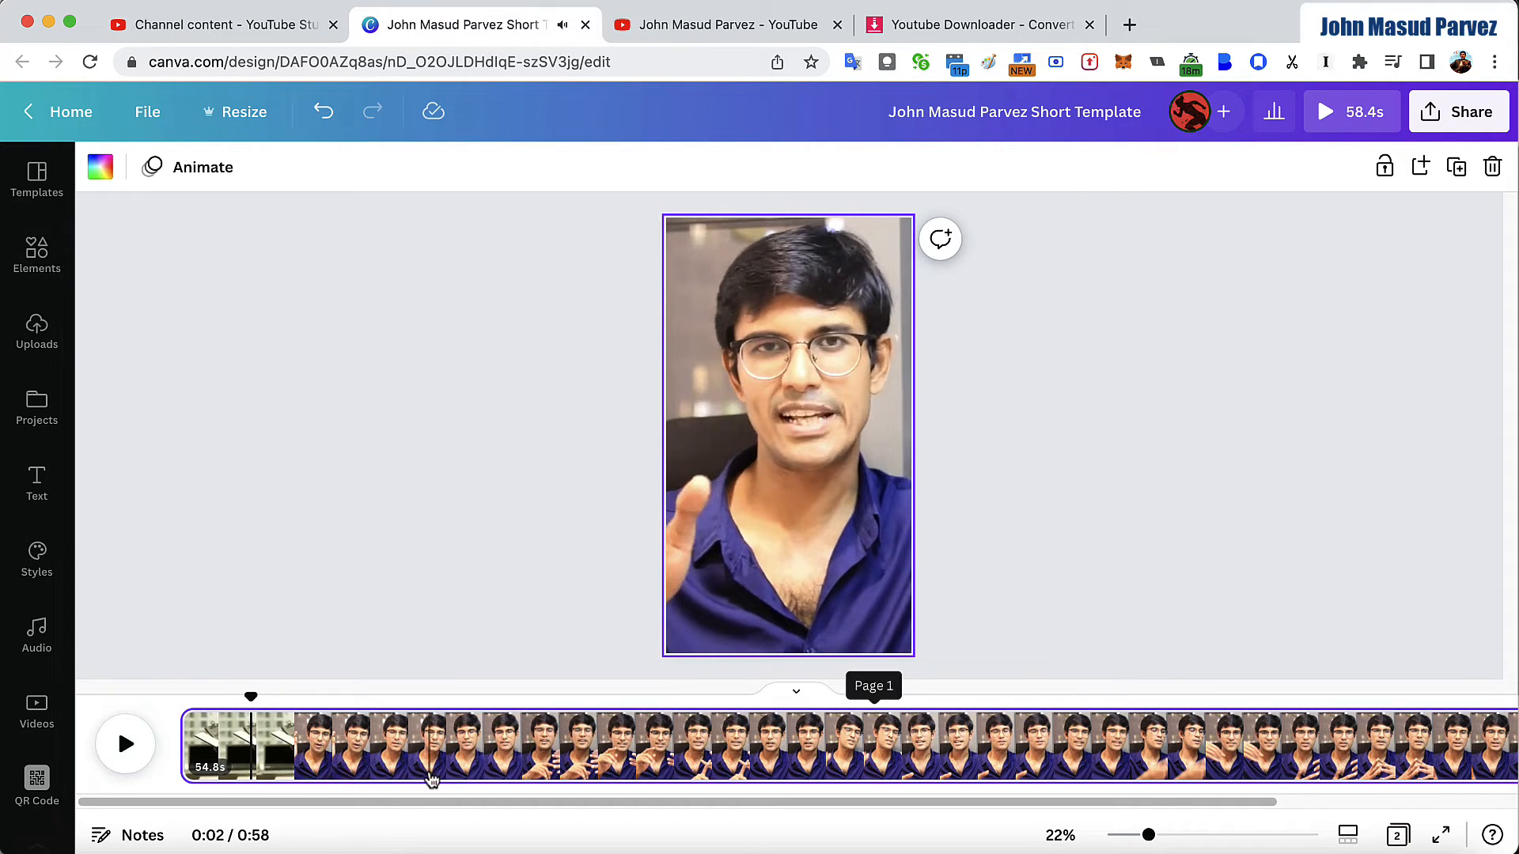
Replace the first tip on page 2, "Prepare Agenda", with "Book the focus hours".
scroll(356, 783, "right", 5)
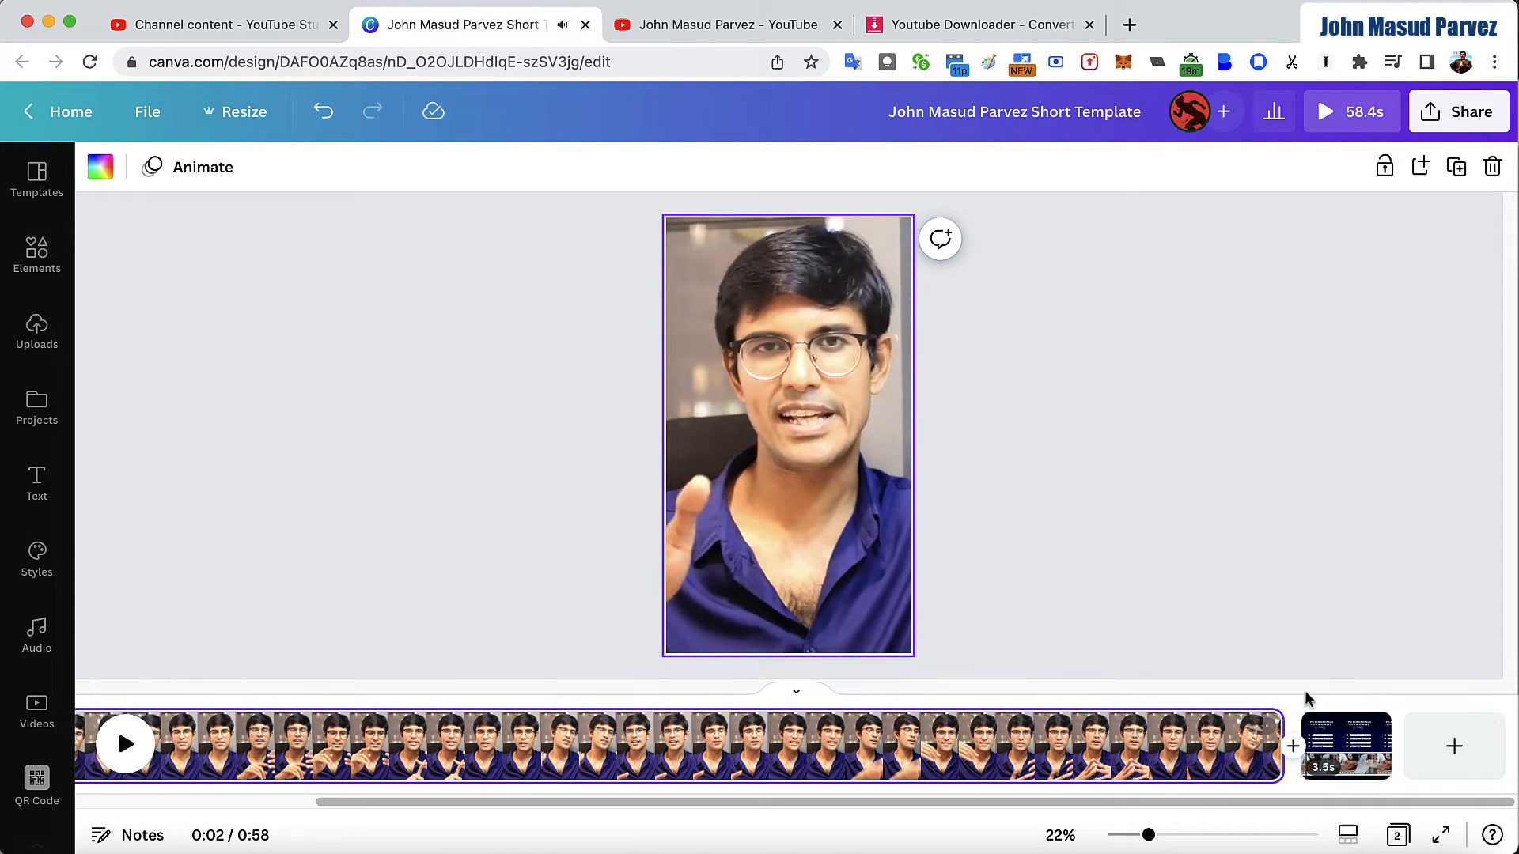
left_click(1333, 739)
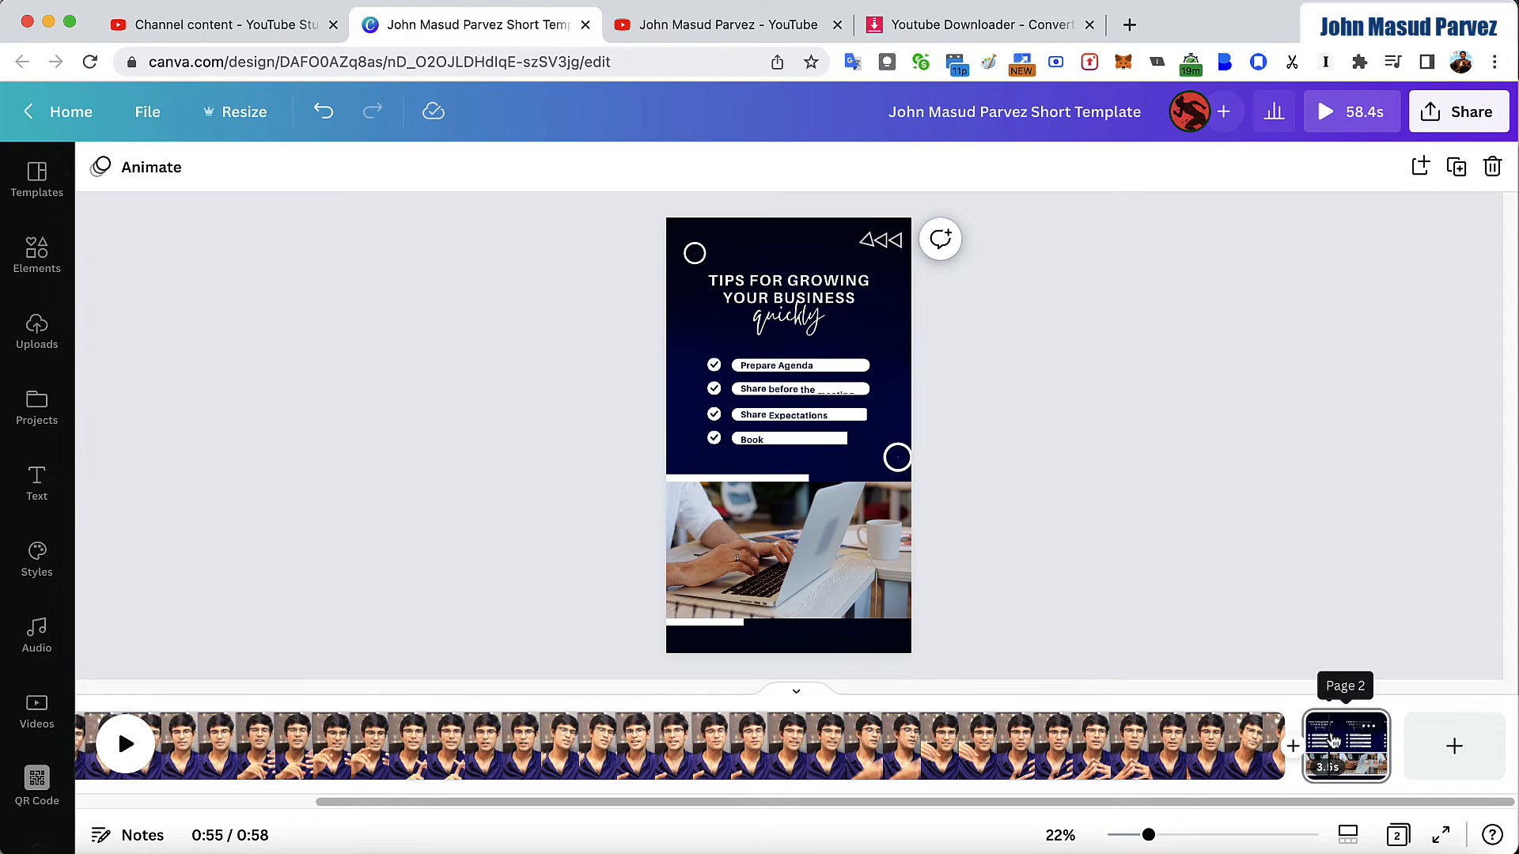
left_click(804, 373)
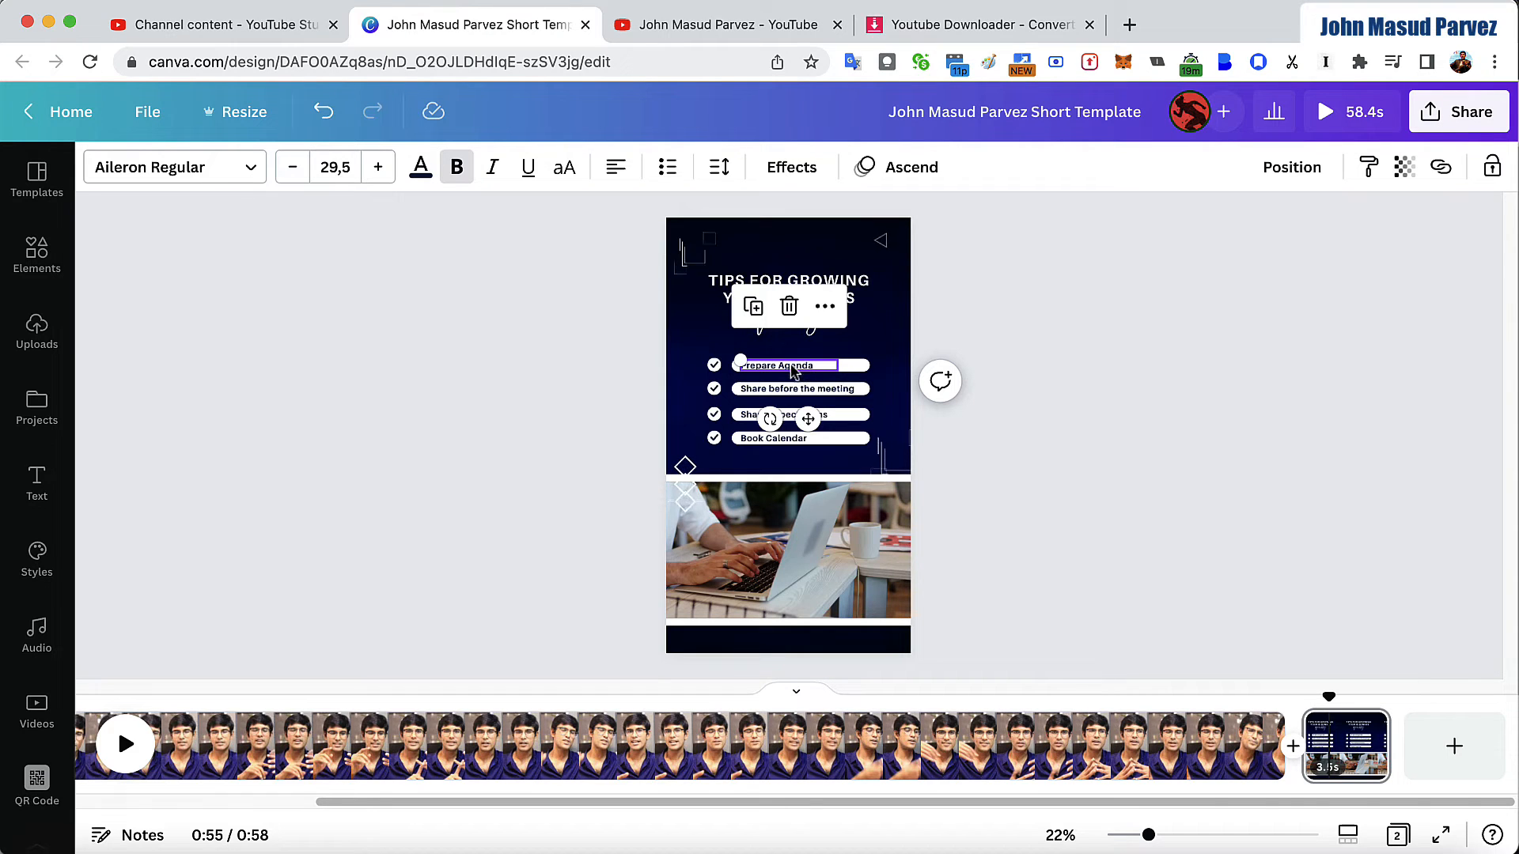
double_click(793, 365)
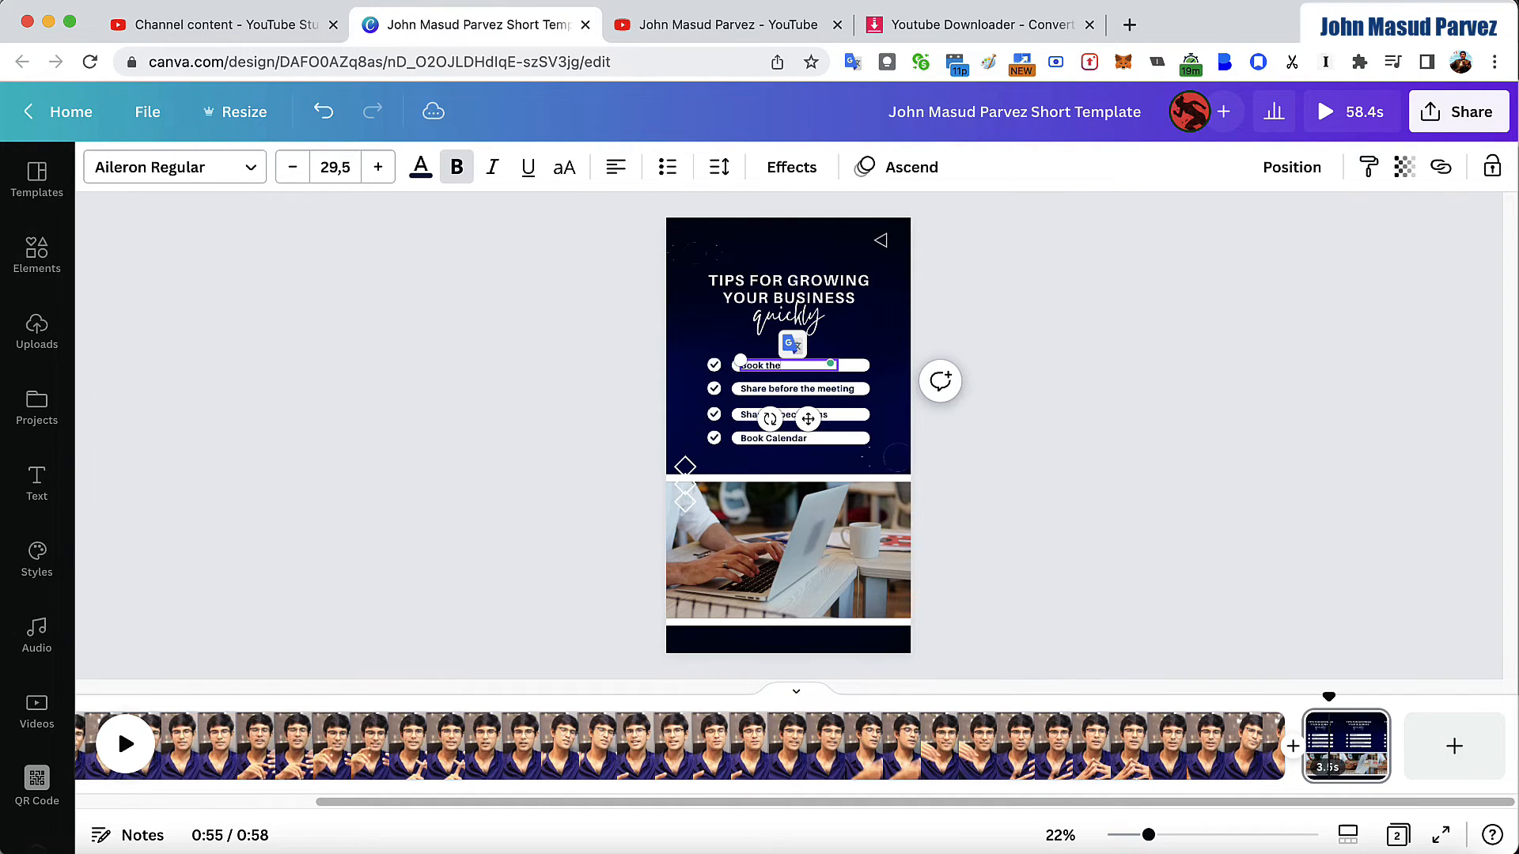
Replace the second tip on the closing page with "Book in the calendar", correcting the spelling of the last word.
double_click(776, 390)
type("Book in the calander")
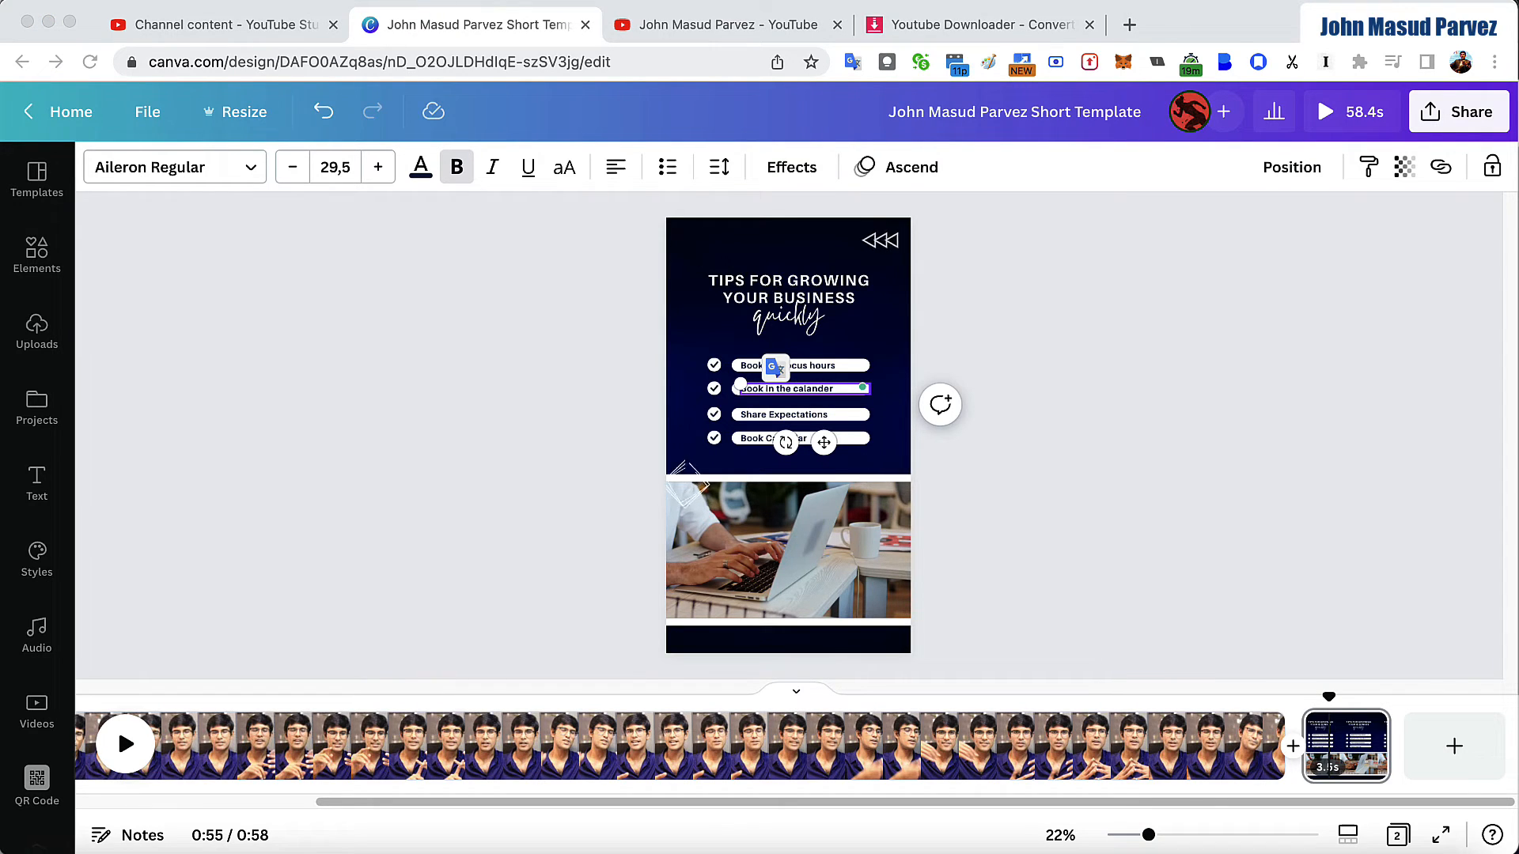
left_click(806, 387)
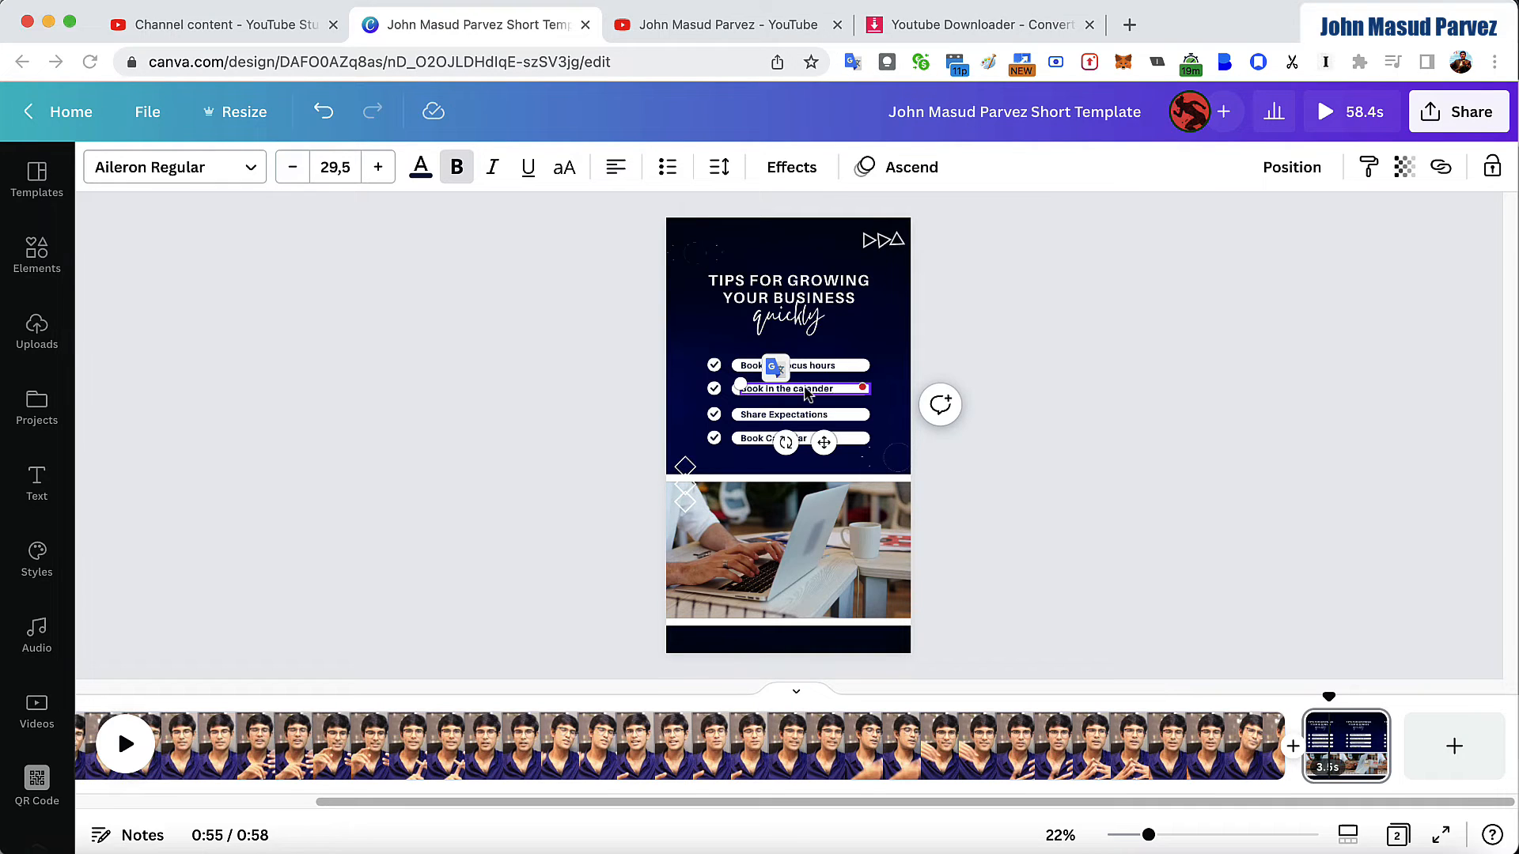
left_click(829, 421)
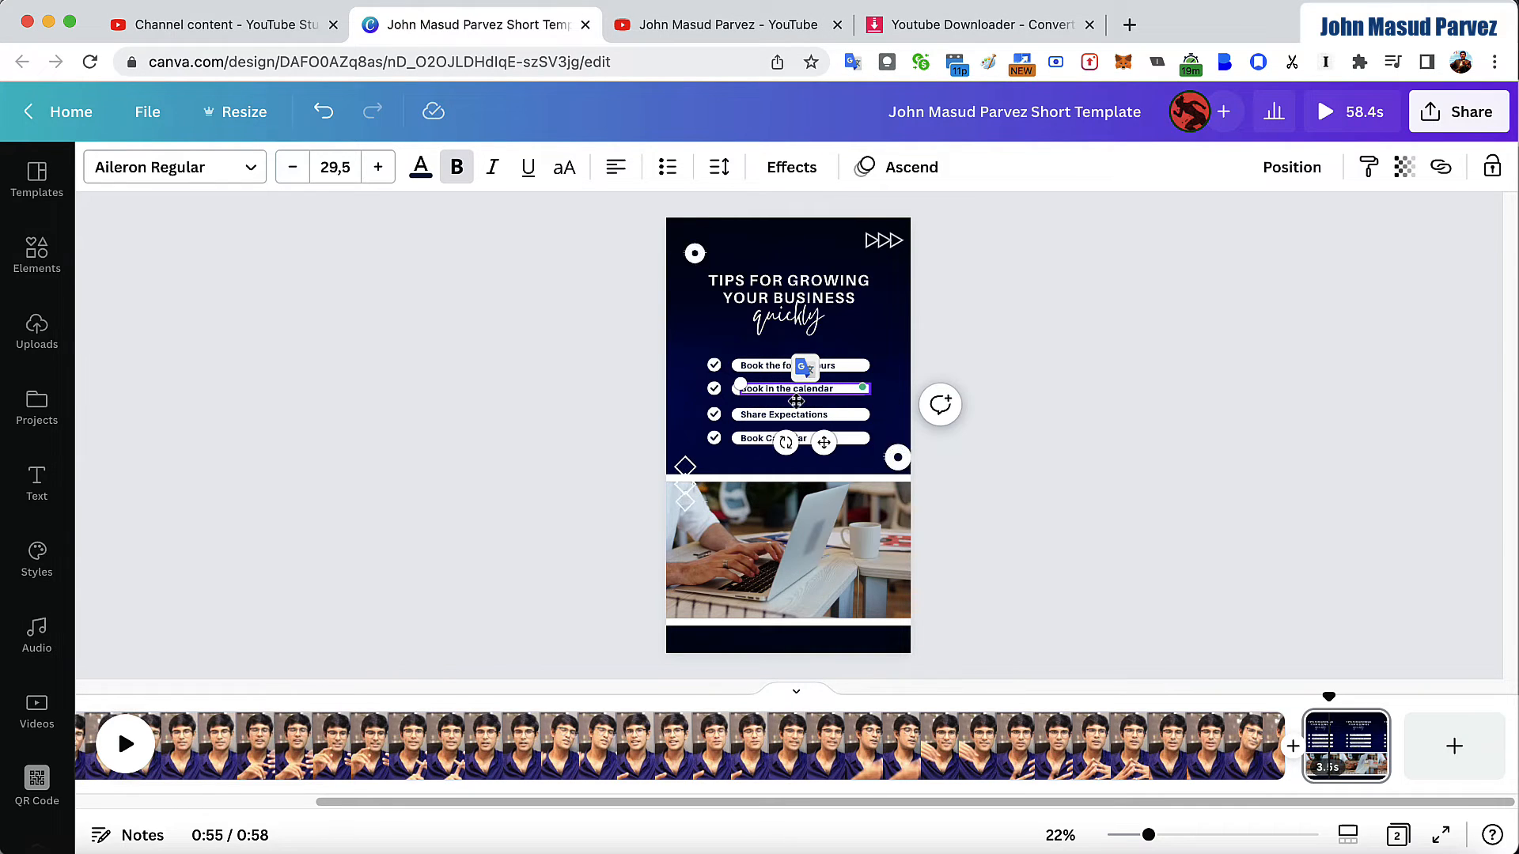
Replace the third tip with "Keep water bottle with me" and widen its text box to about 527 so it fits on one line.
double_click(799, 419)
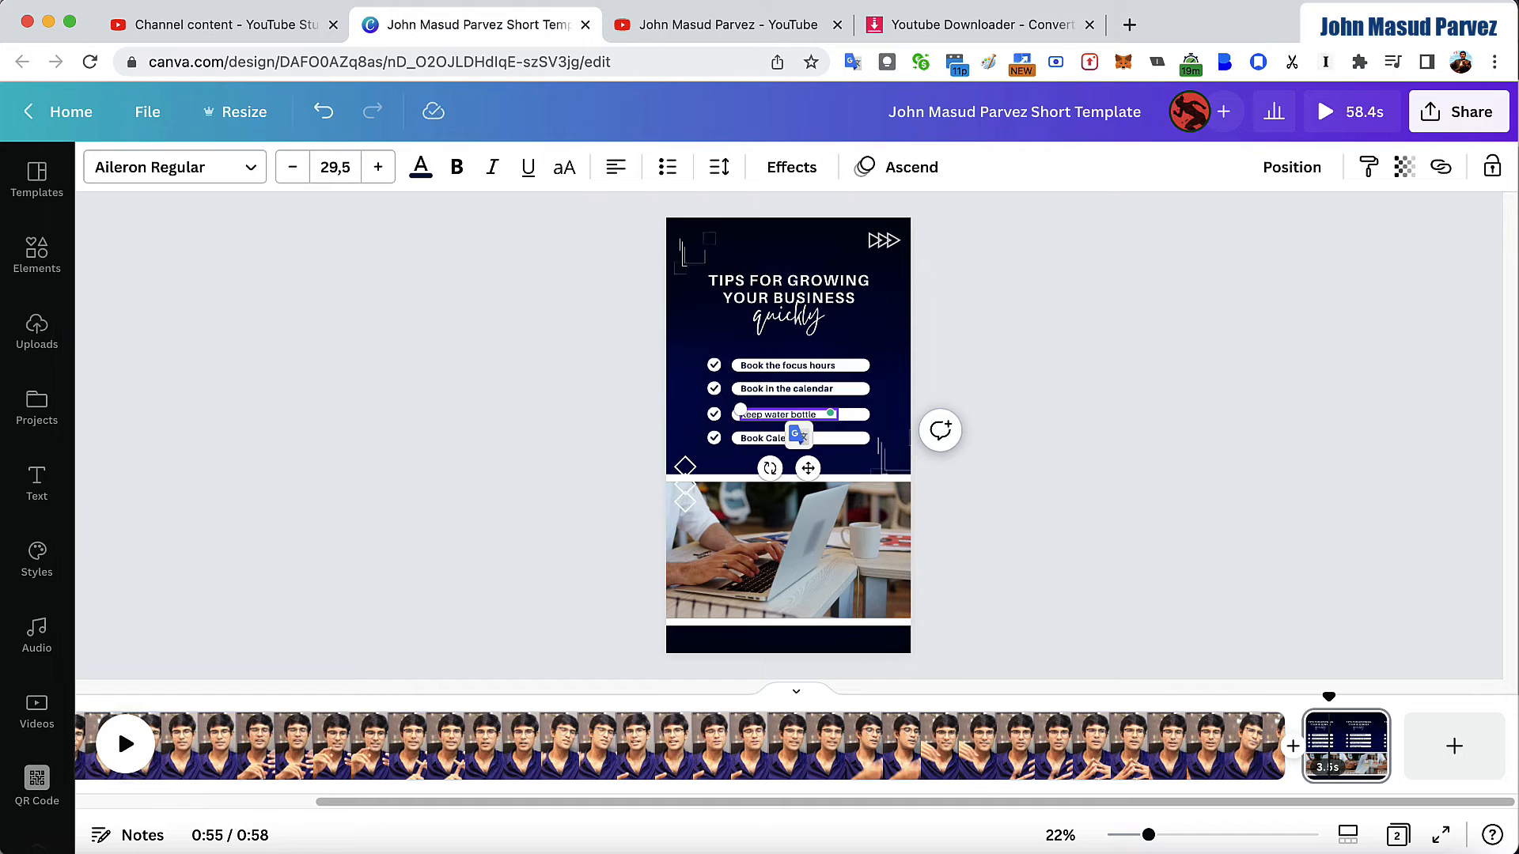
type("ith")
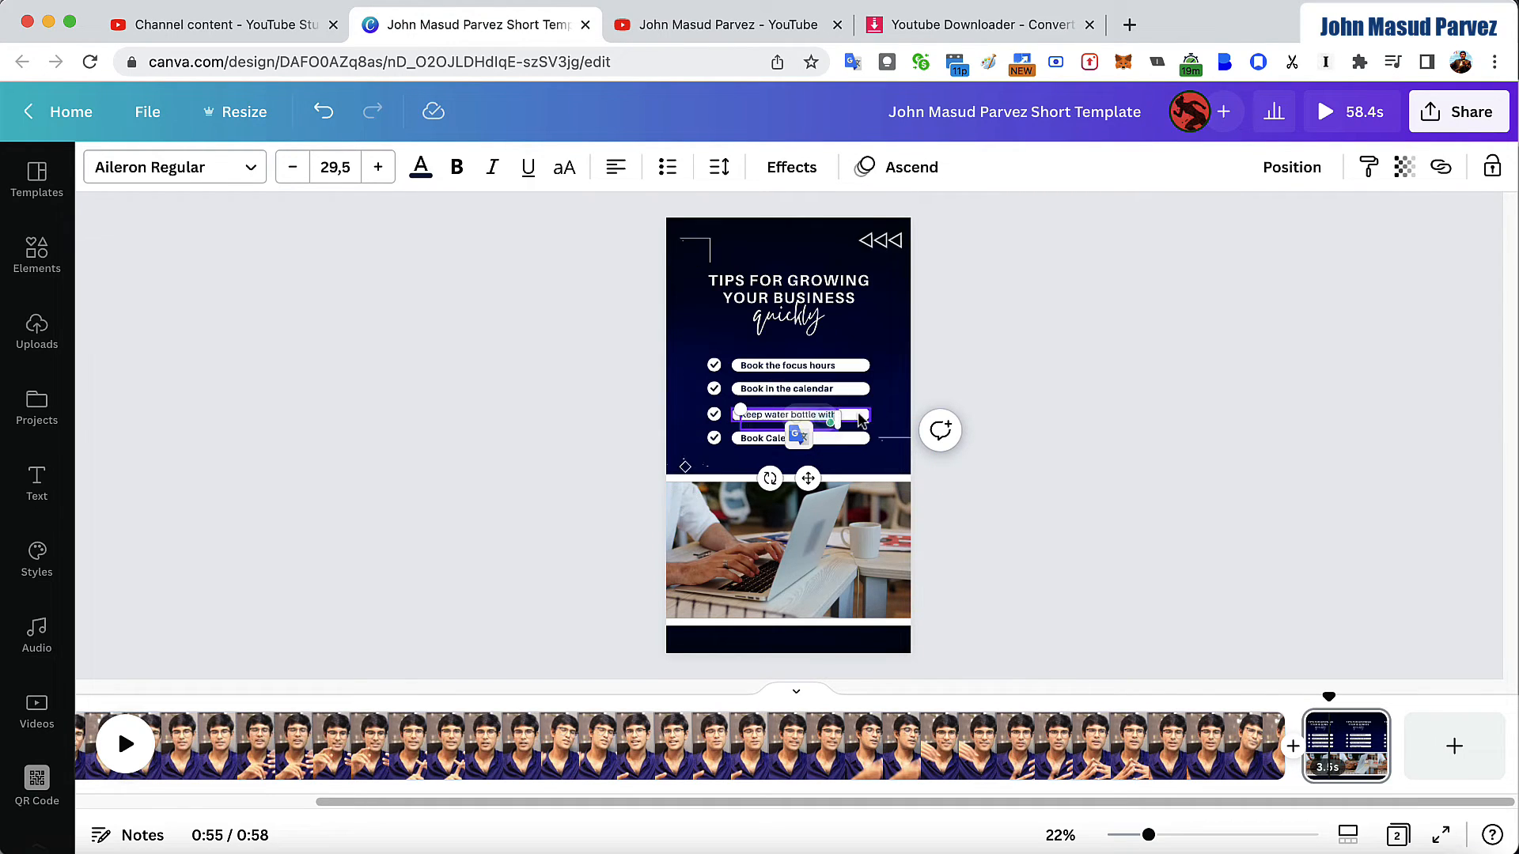
left_click(834, 419)
left_click(910, 425)
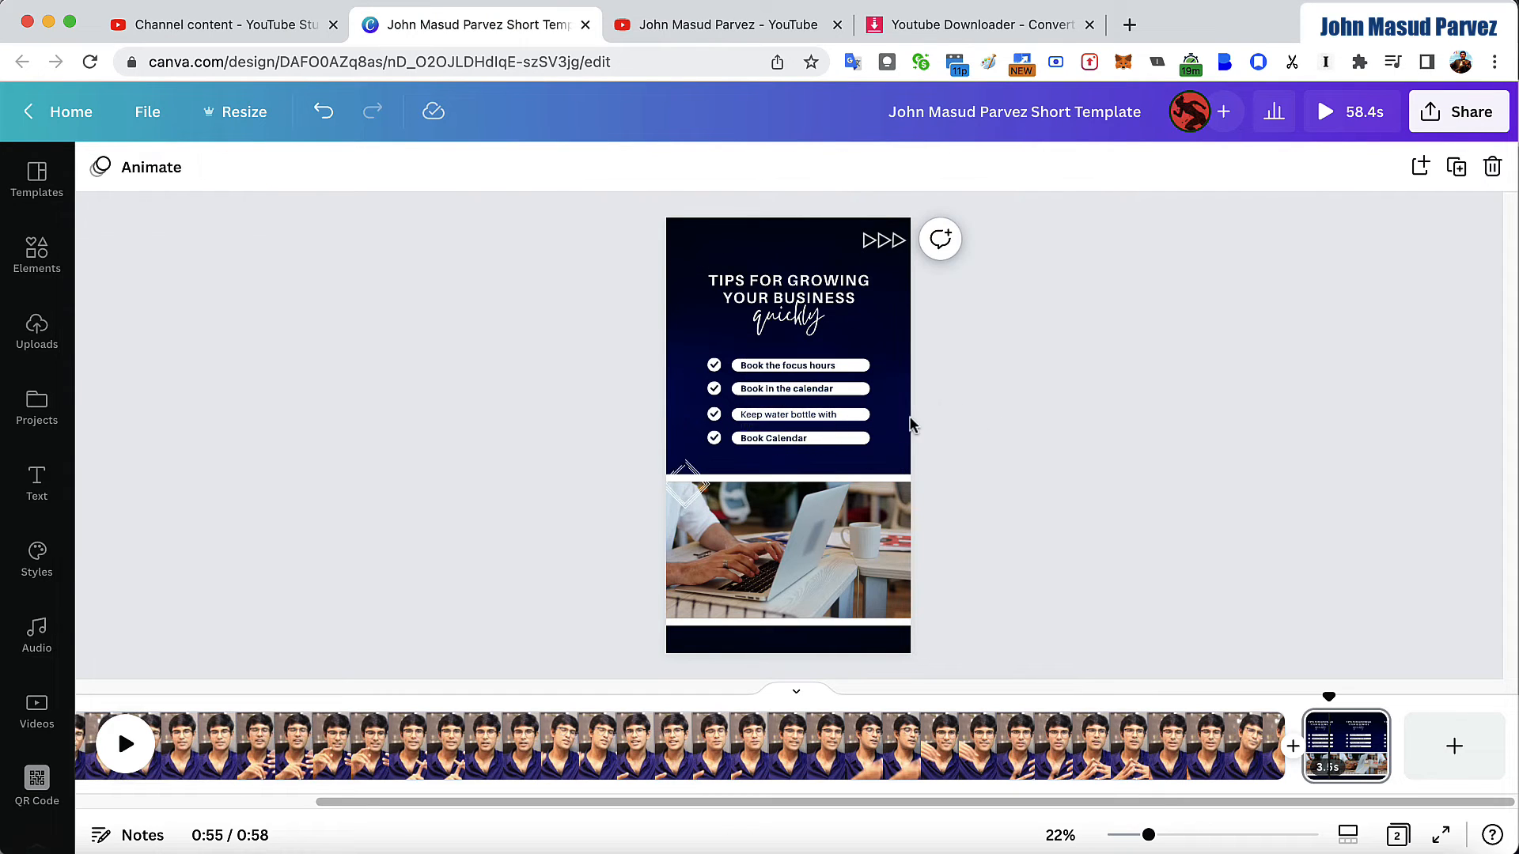
left_click(815, 423)
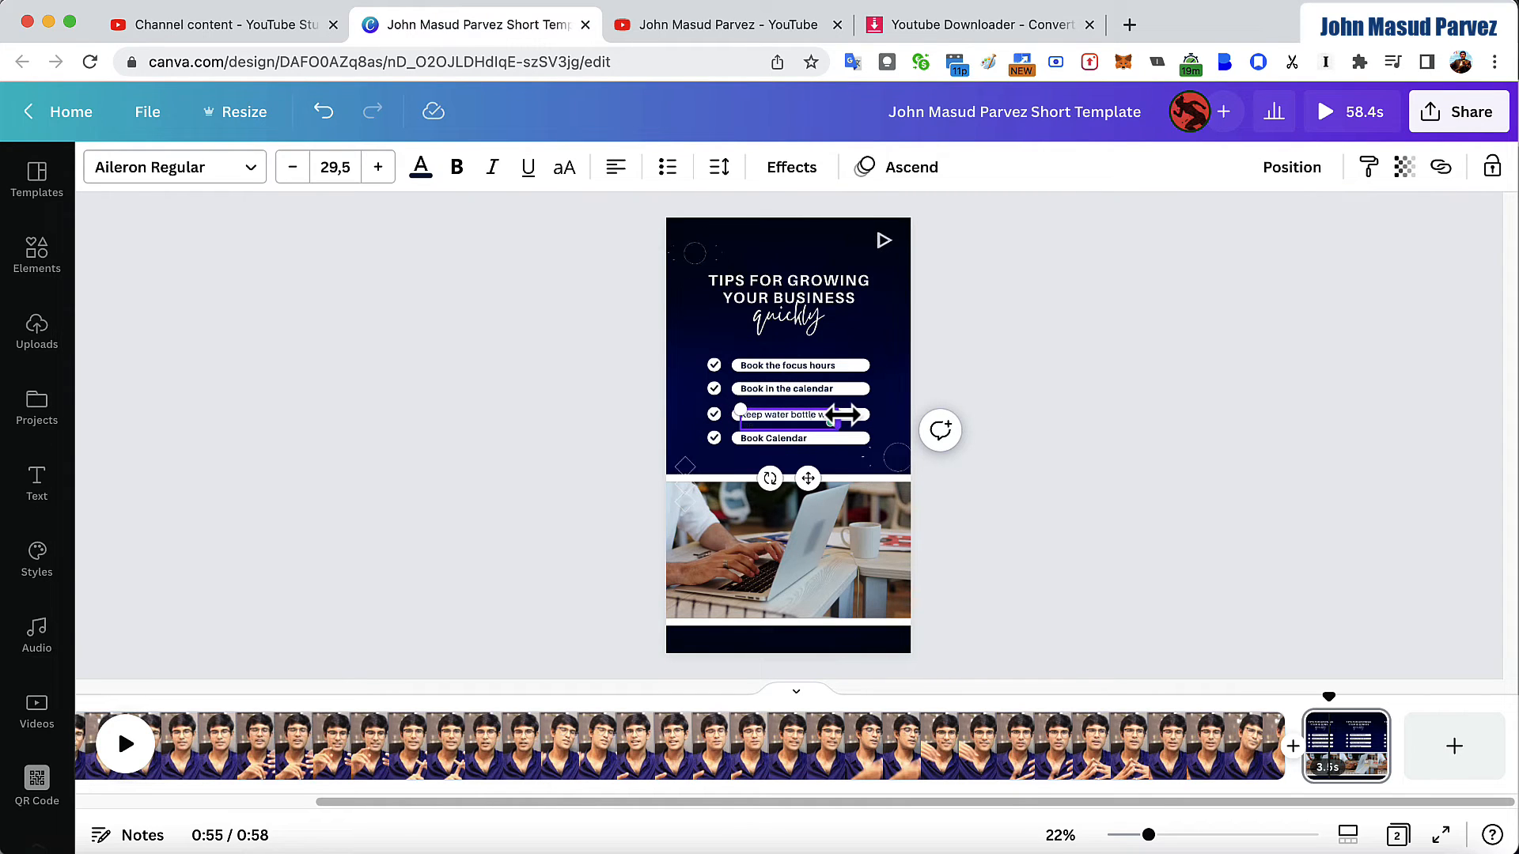
left_click_drag(842, 415, 866, 419)
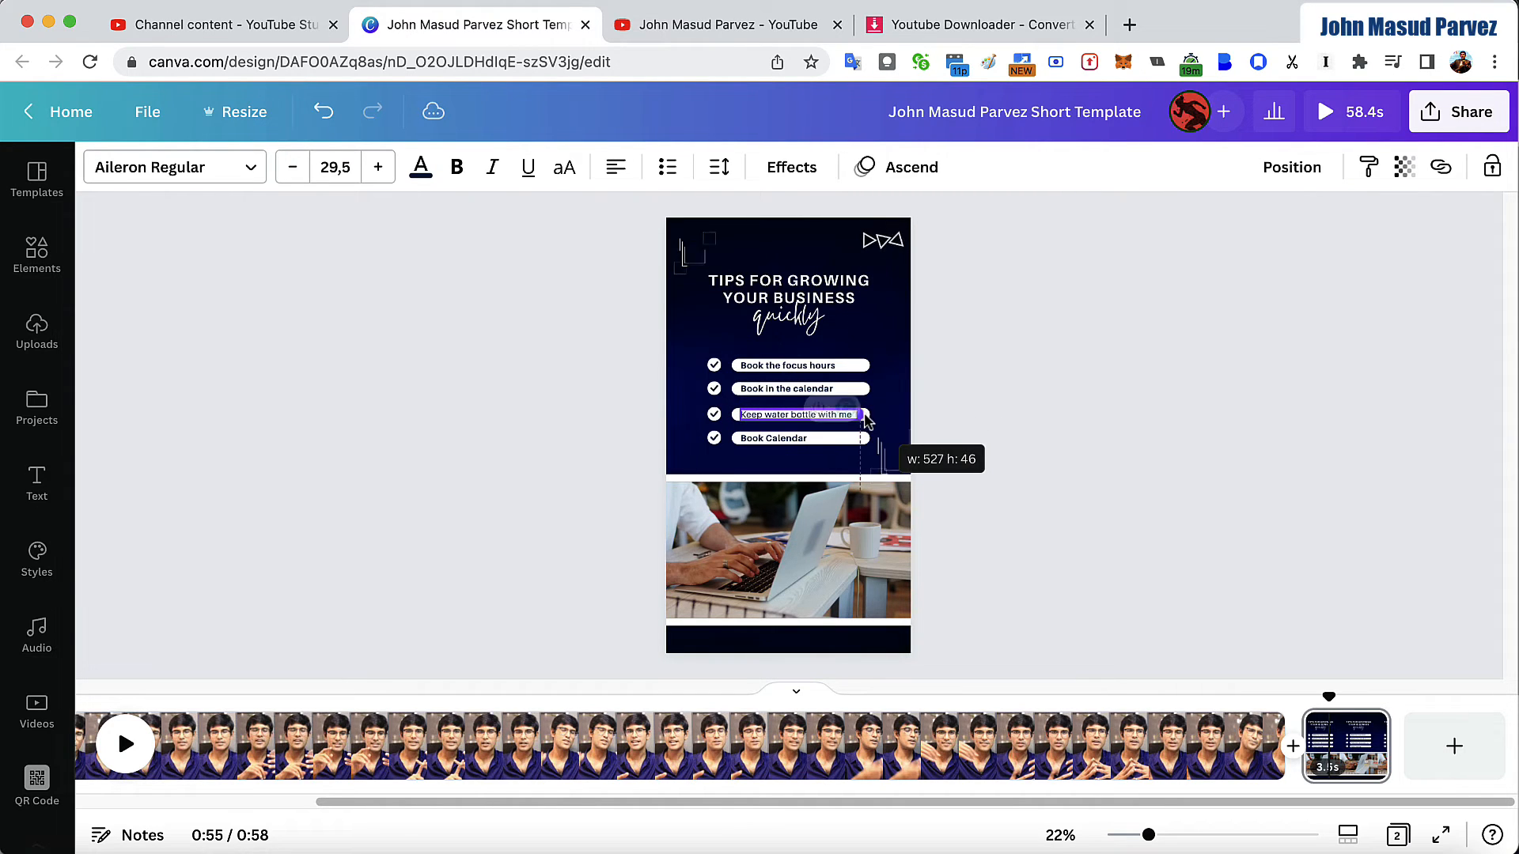
Make the whole third tip's text bold.
triple_click(773, 416)
key("super+b")
left_click(1089, 413)
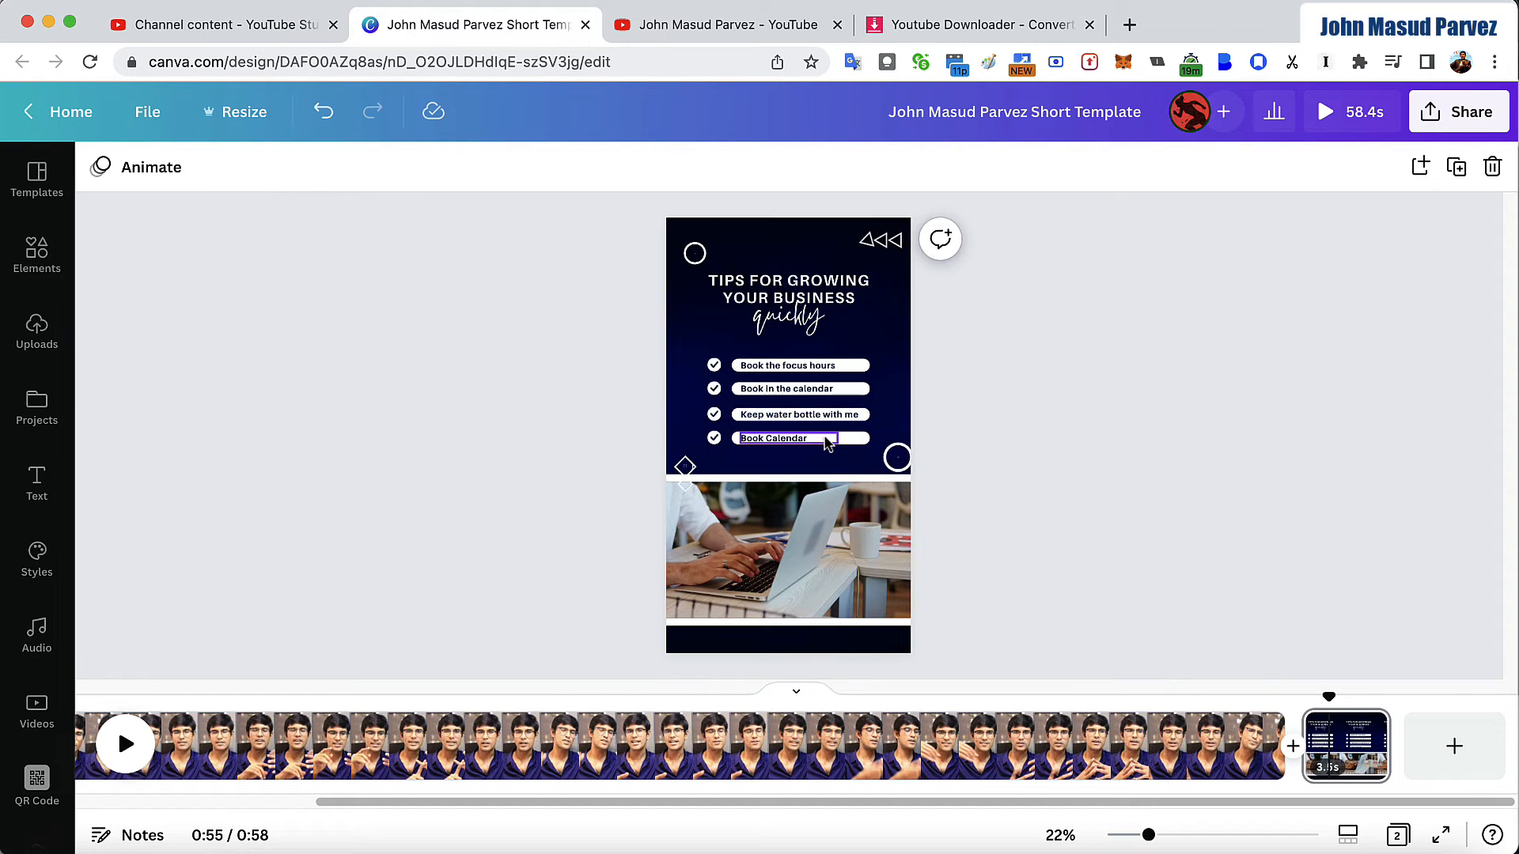
Replace the fourth tip, "Book Calendar", with "Keep Food at home".
triple_click(803, 439)
type("Keep Food at home")
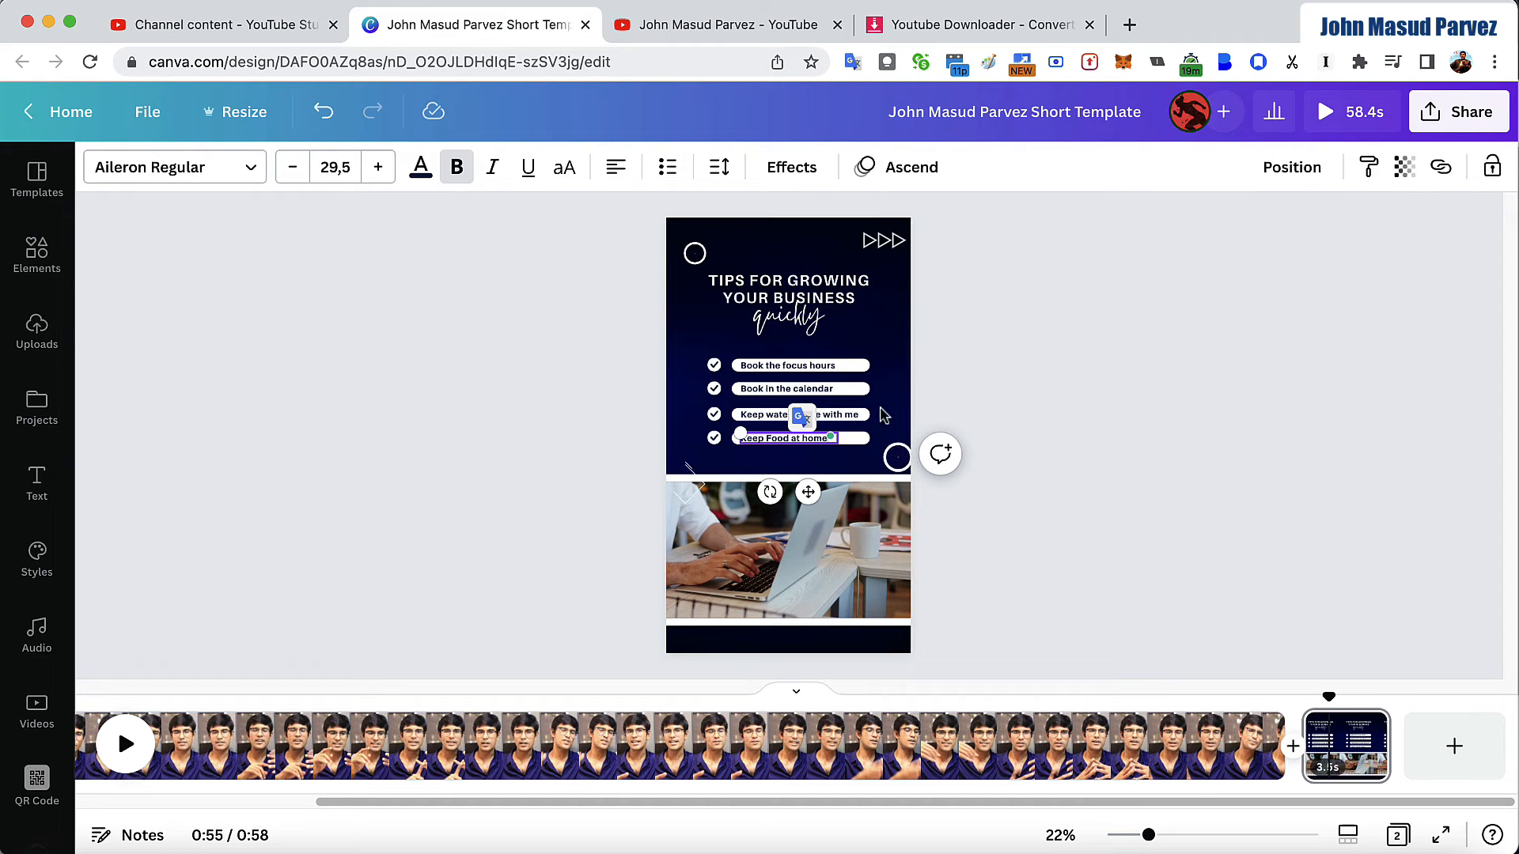
left_click(1096, 421)
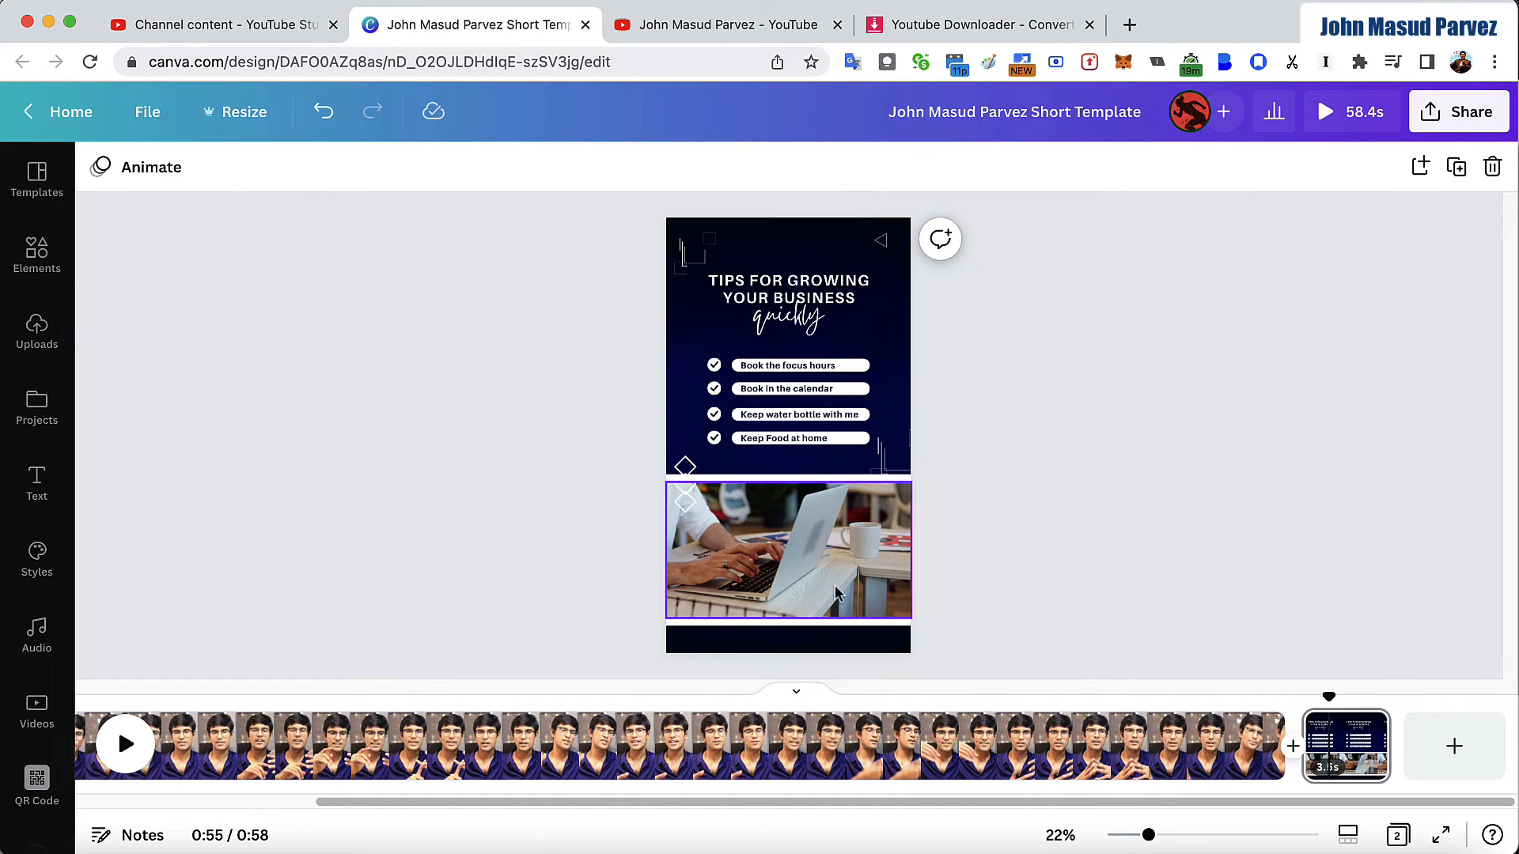
Download all pages of the finished design as an MP4 video.
scroll(680, 758, "left", 5)
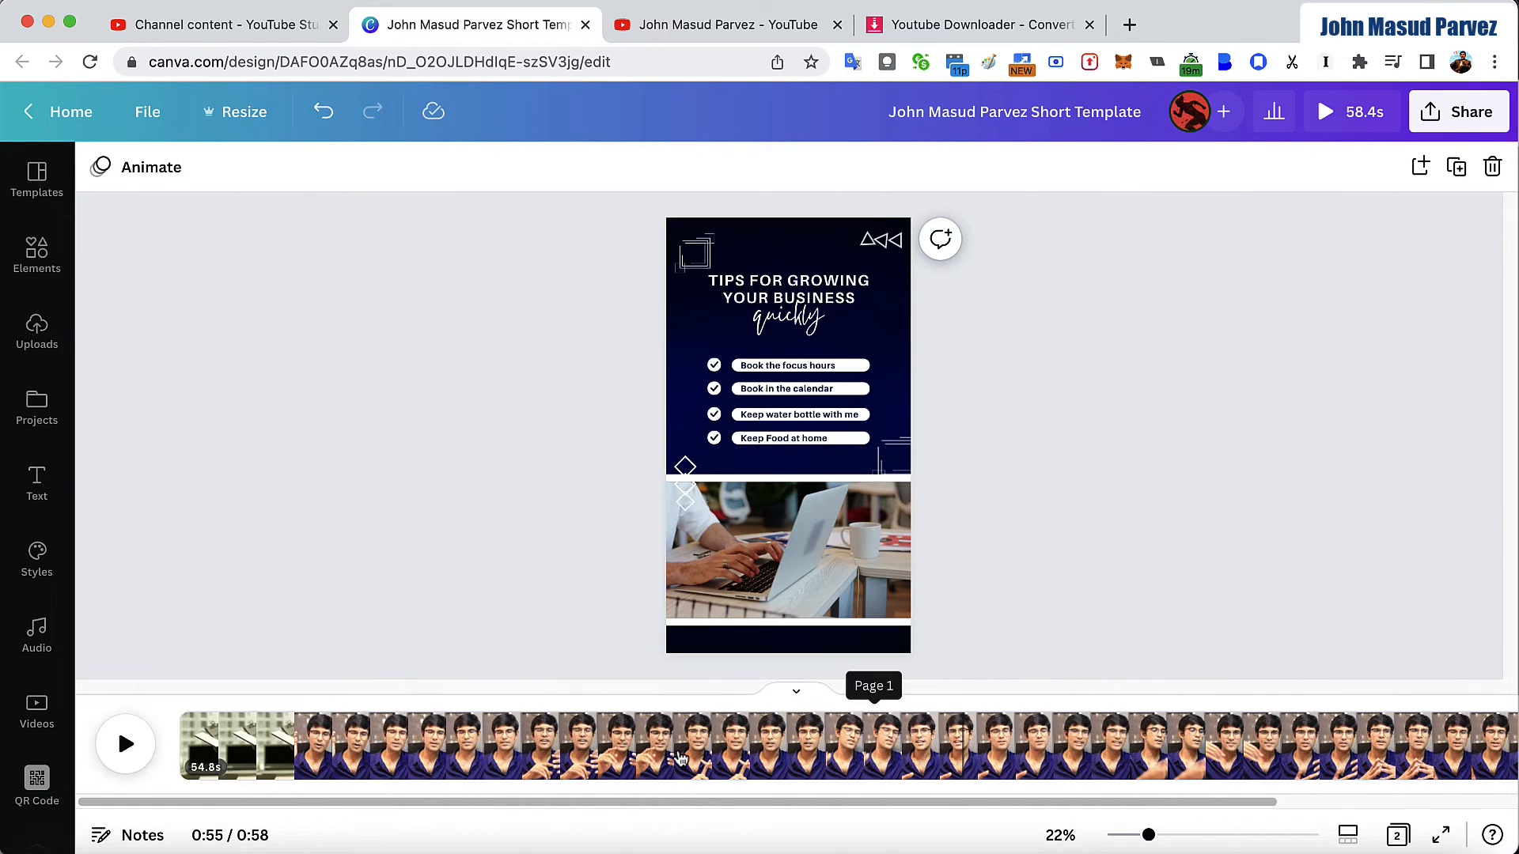
scroll(681, 758, "right", 5)
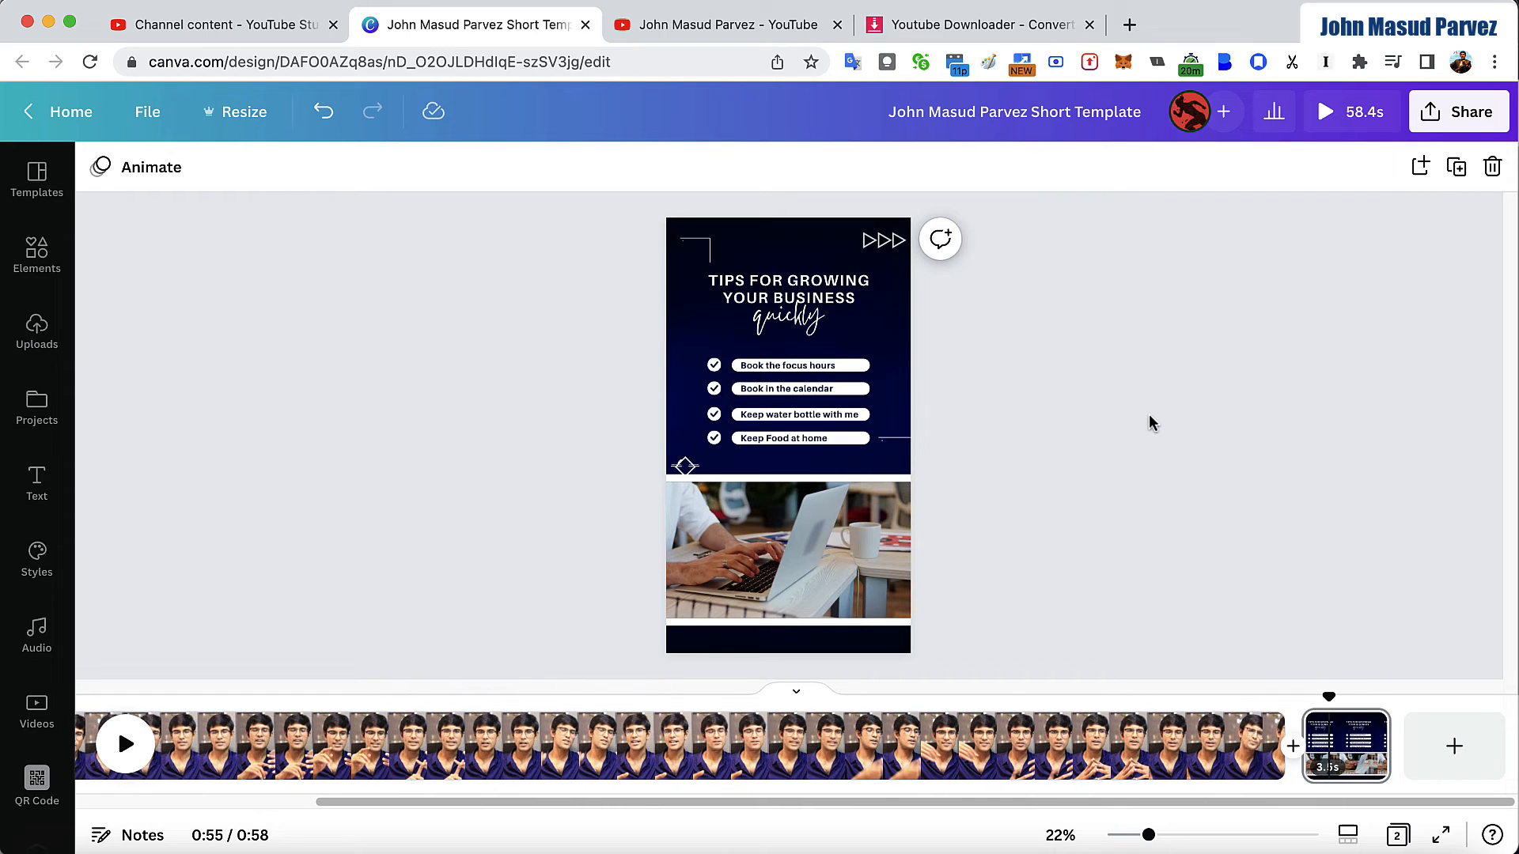
left_click(1458, 111)
left_click(1260, 643)
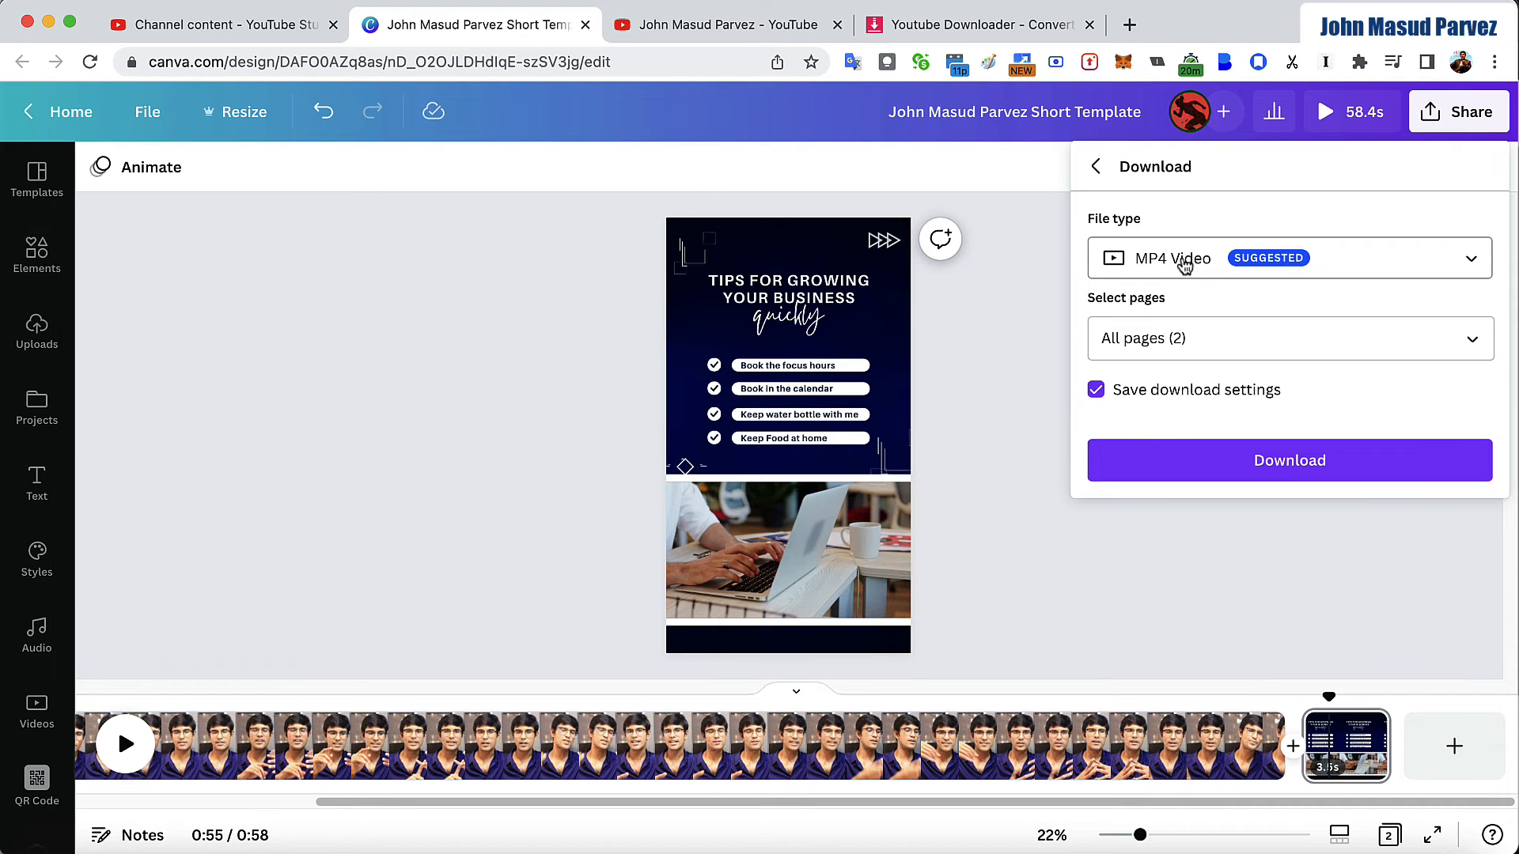
left_click(1278, 465)
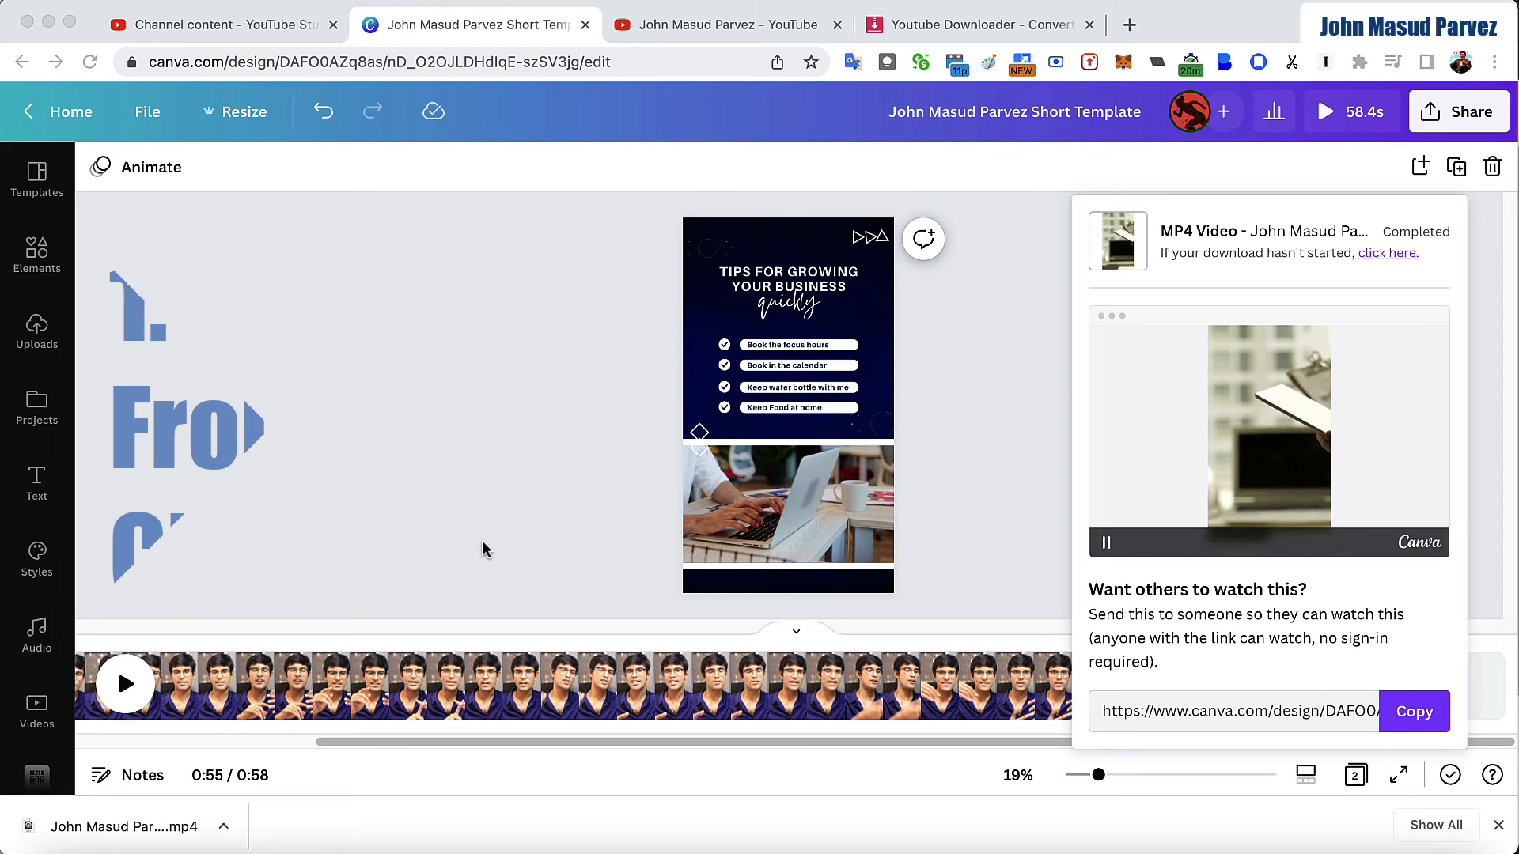
Review the YouTube channel's video list and the video downloader page, and return to the Canva design.
left_click(715, 27)
scroll(566, 472, "down", 10)
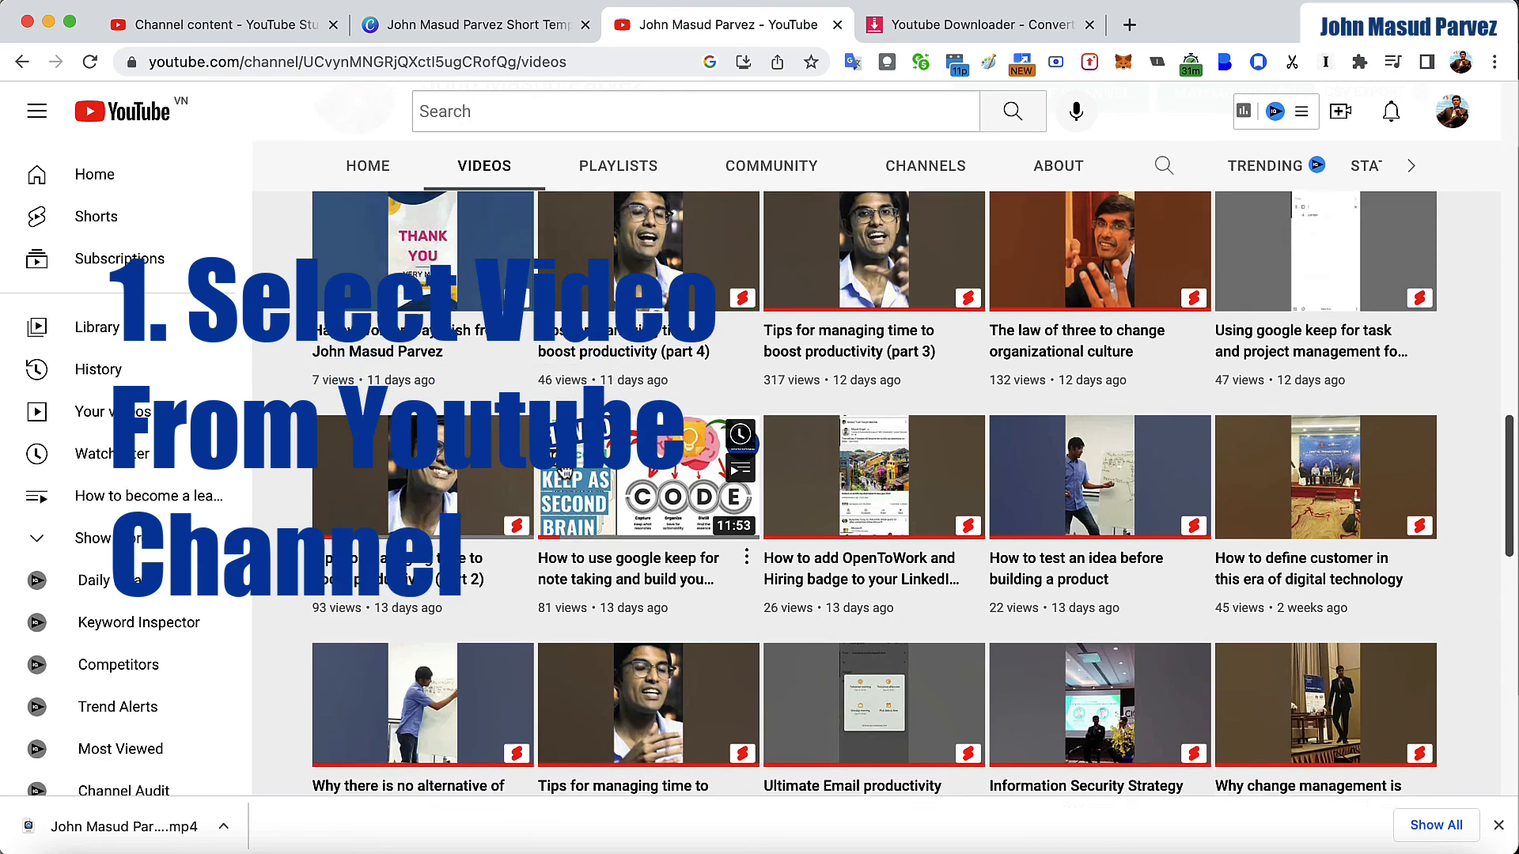
scroll(566, 472, "down", 3)
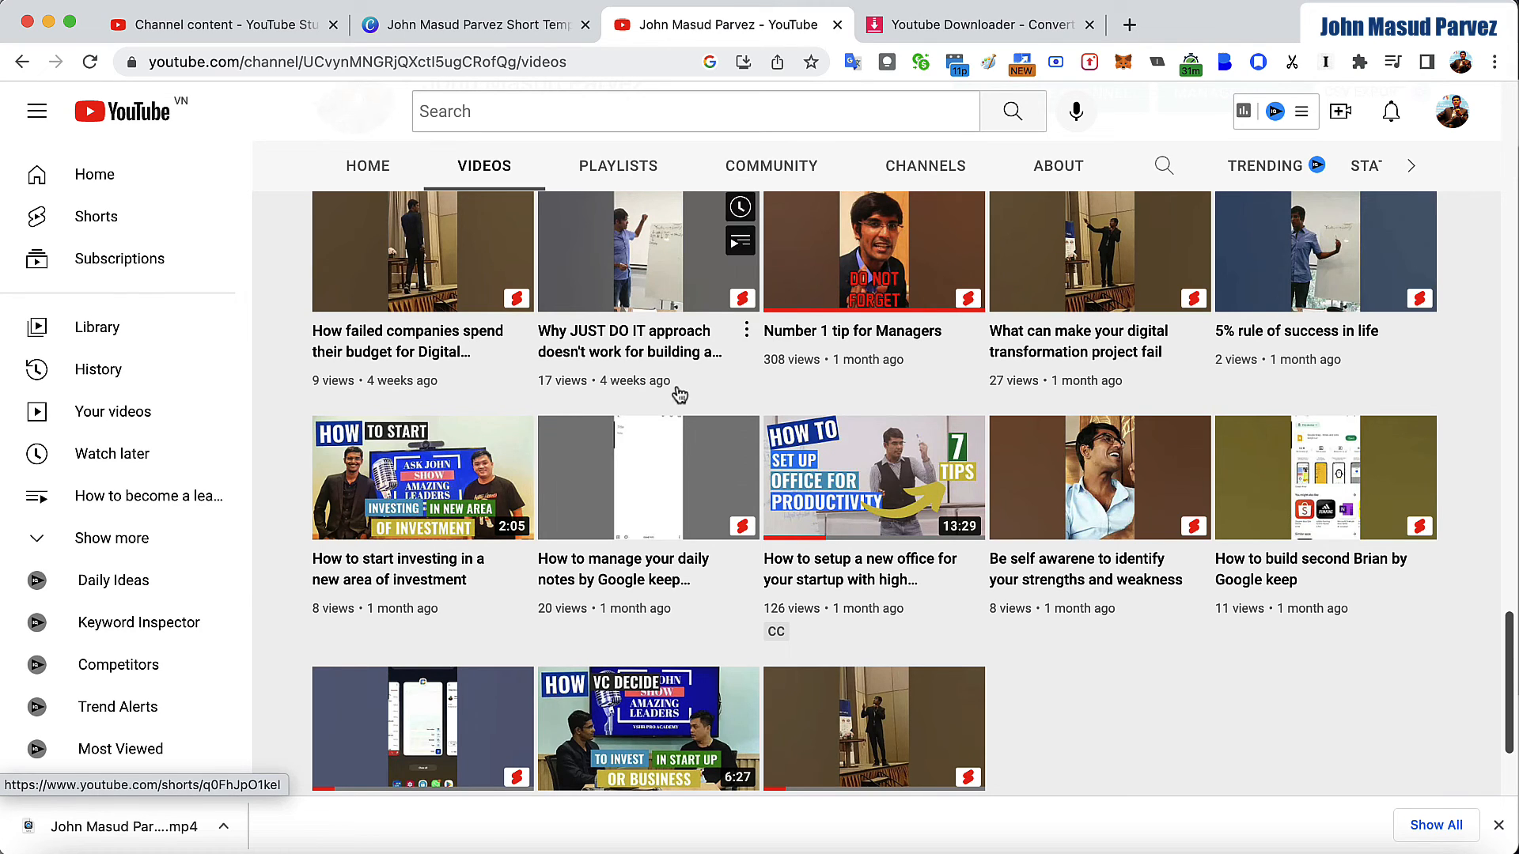
left_click(902, 27)
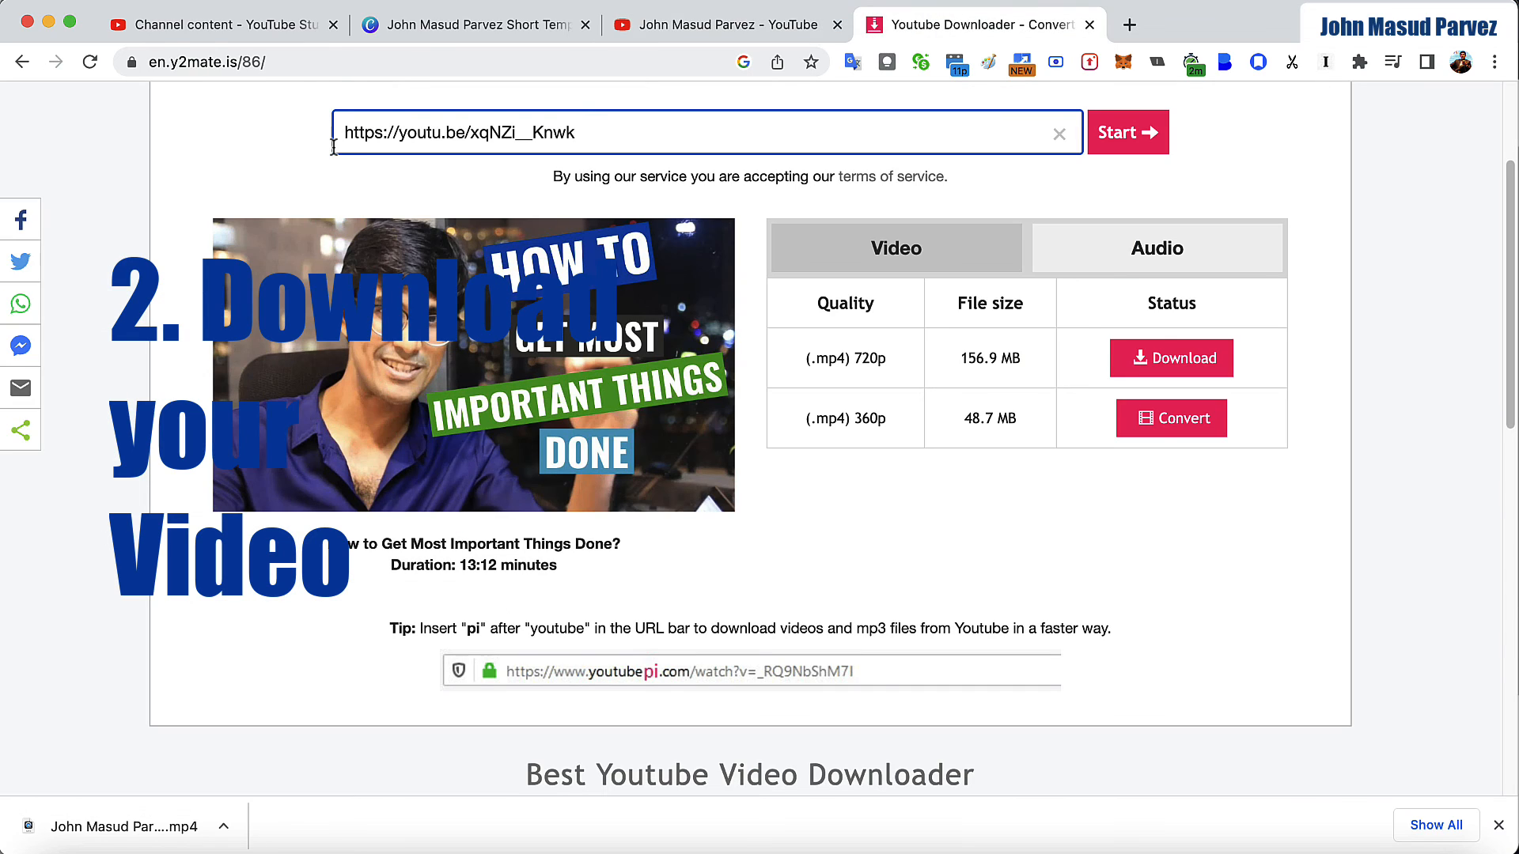
left_click(499, 26)
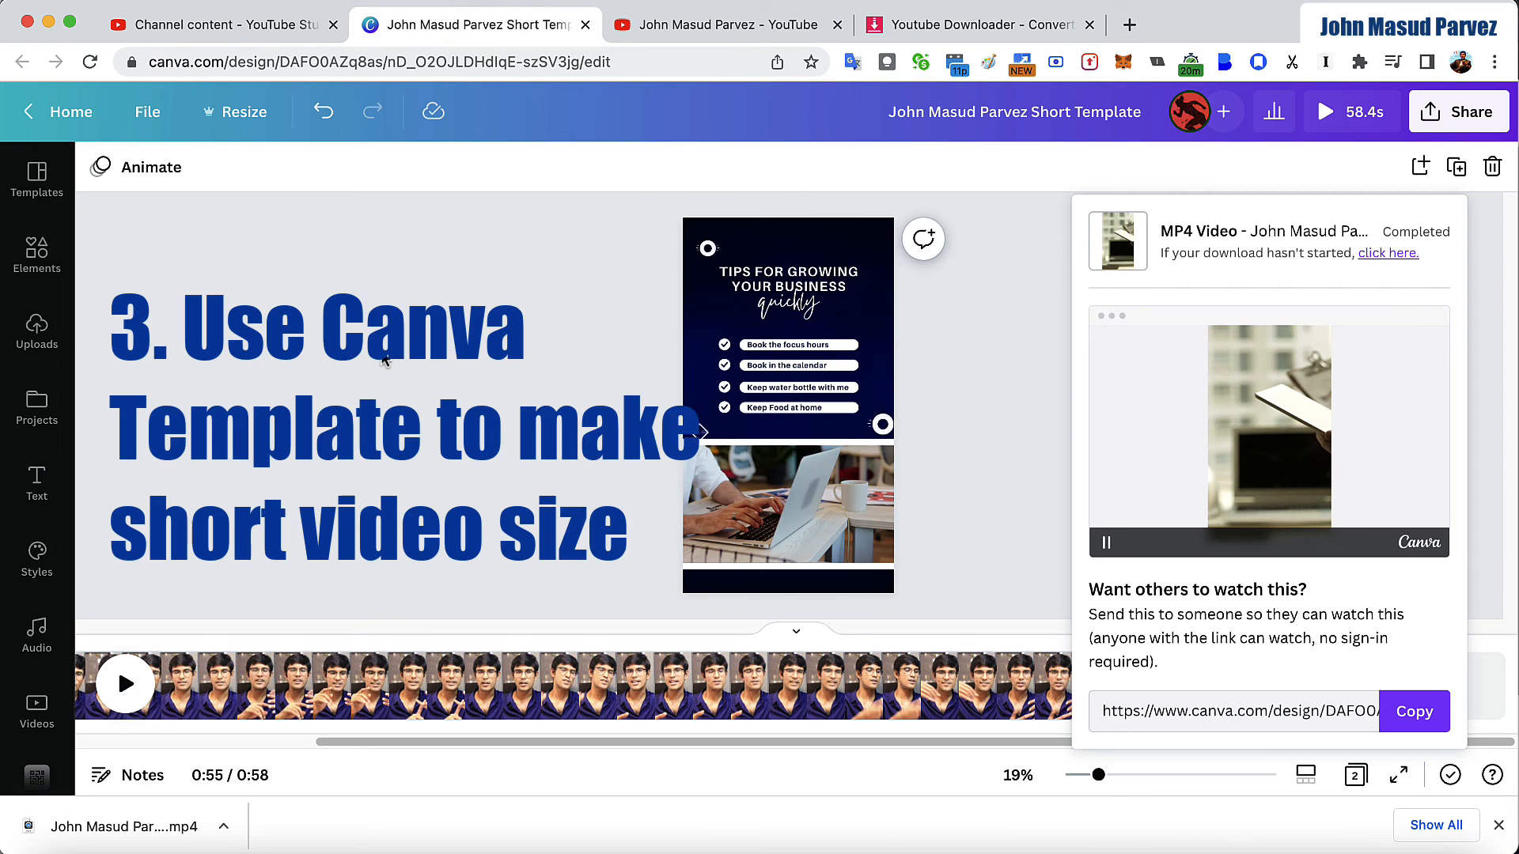
left_click(512, 526)
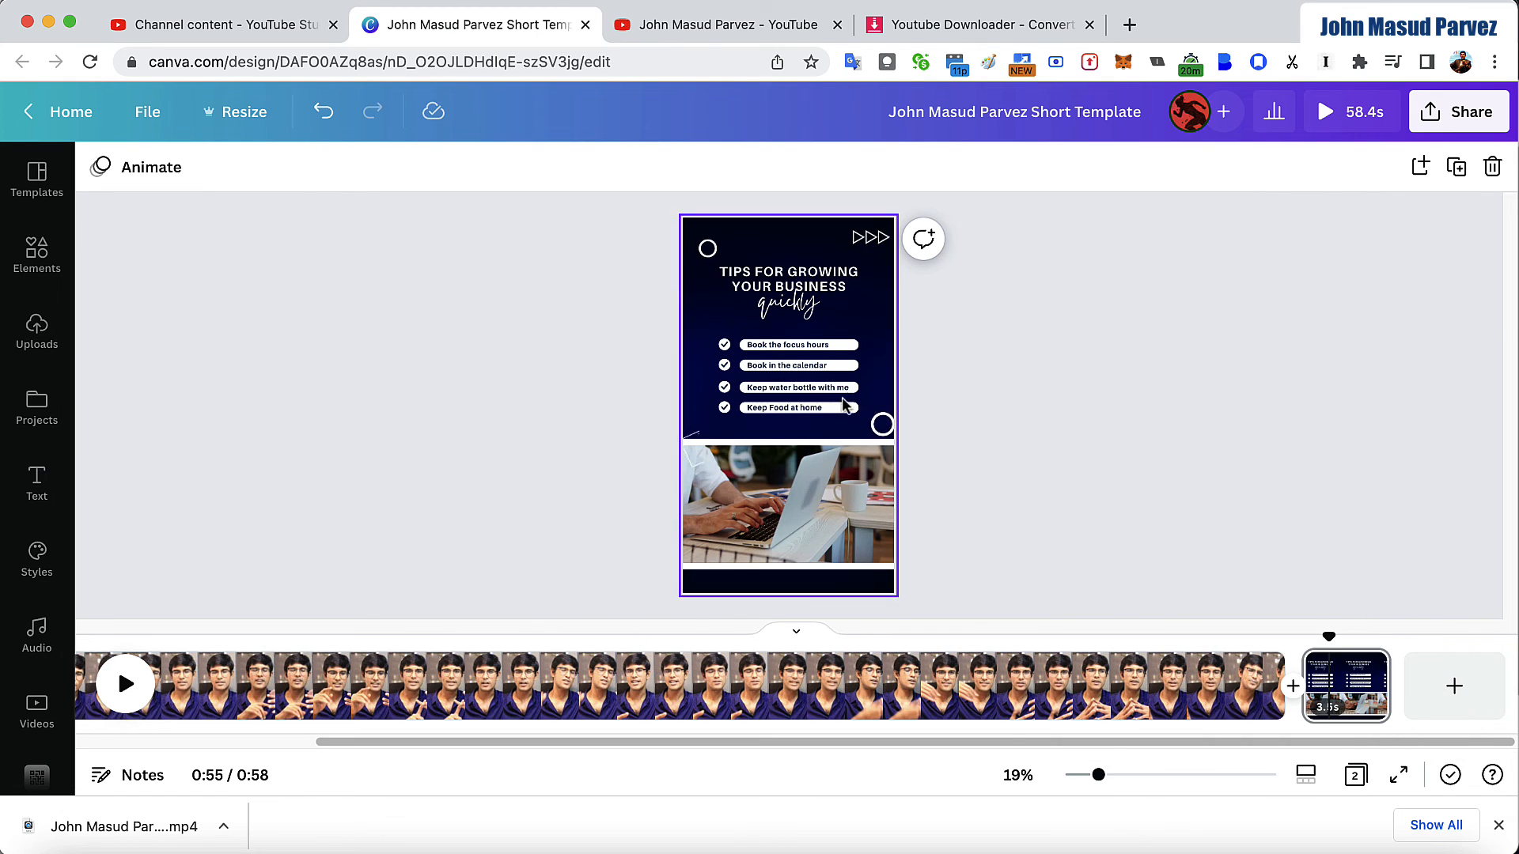
Review the design's MP4 download settings for all pages and close them without downloading again.
left_click(1458, 104)
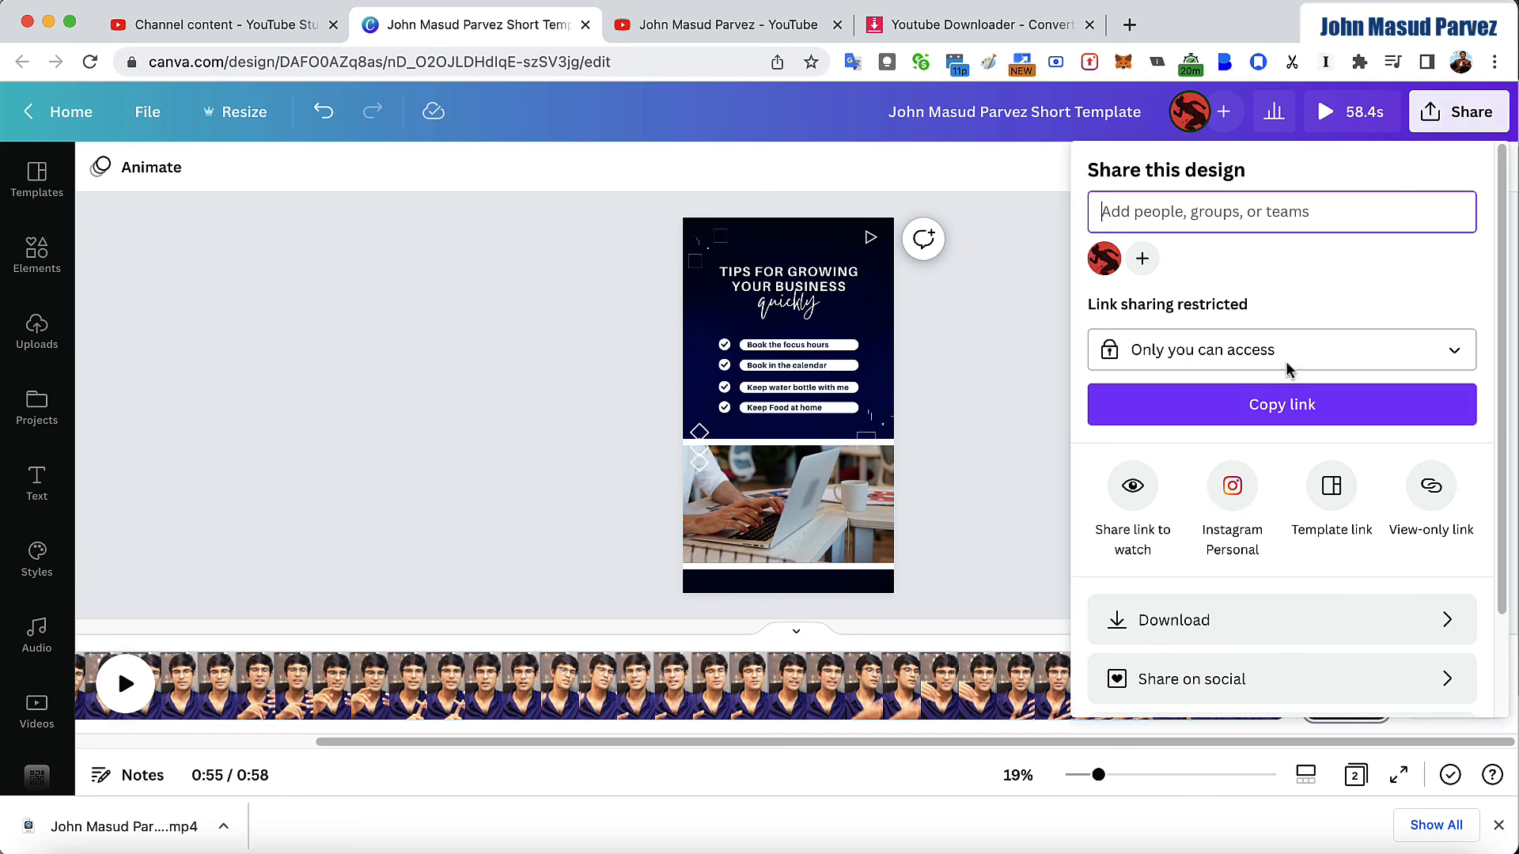
left_click(1174, 622)
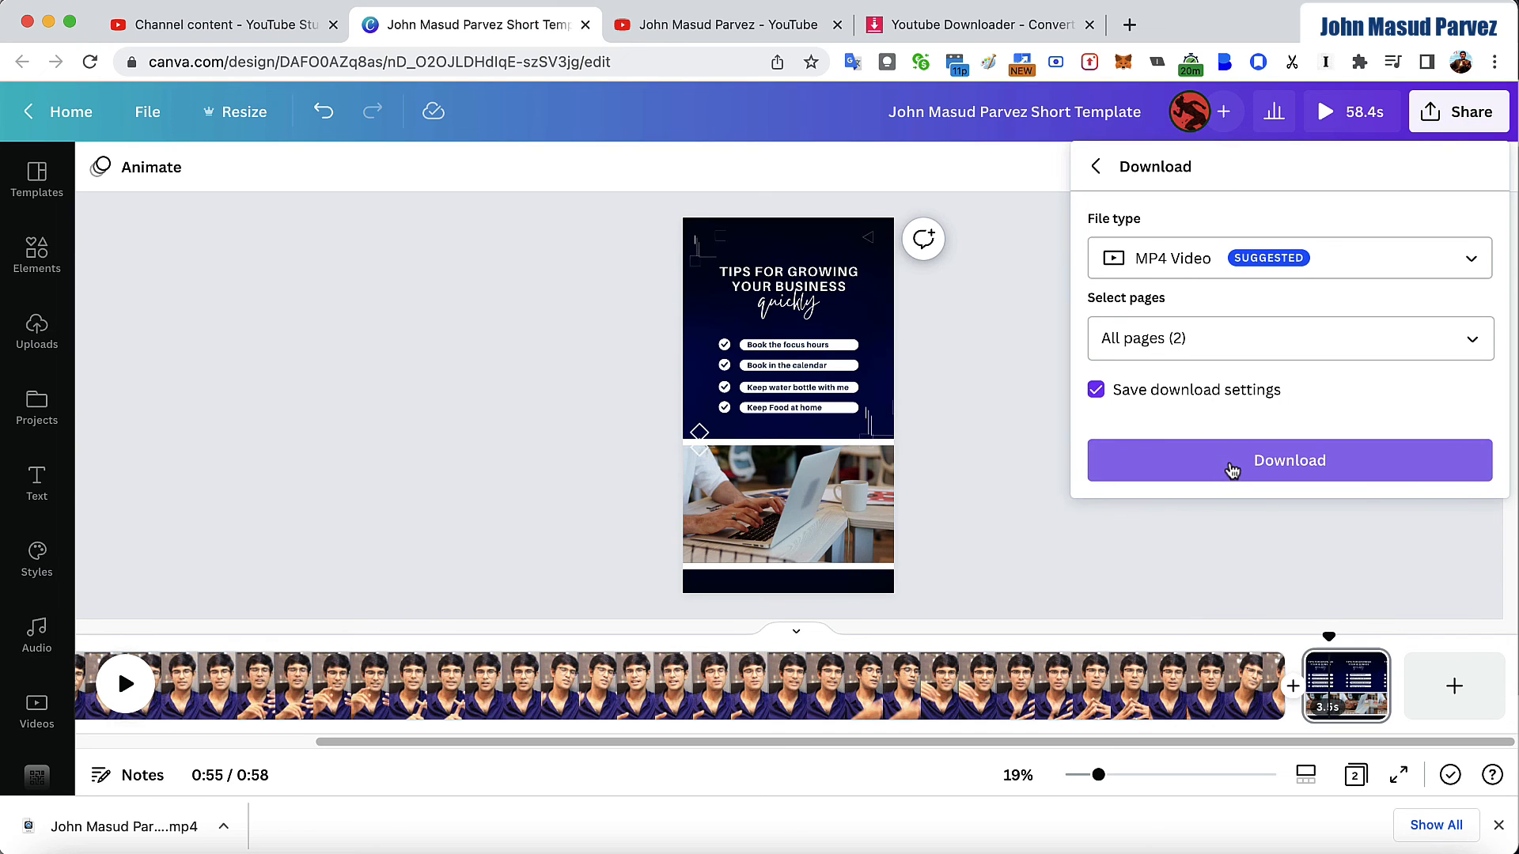
left_click(1017, 535)
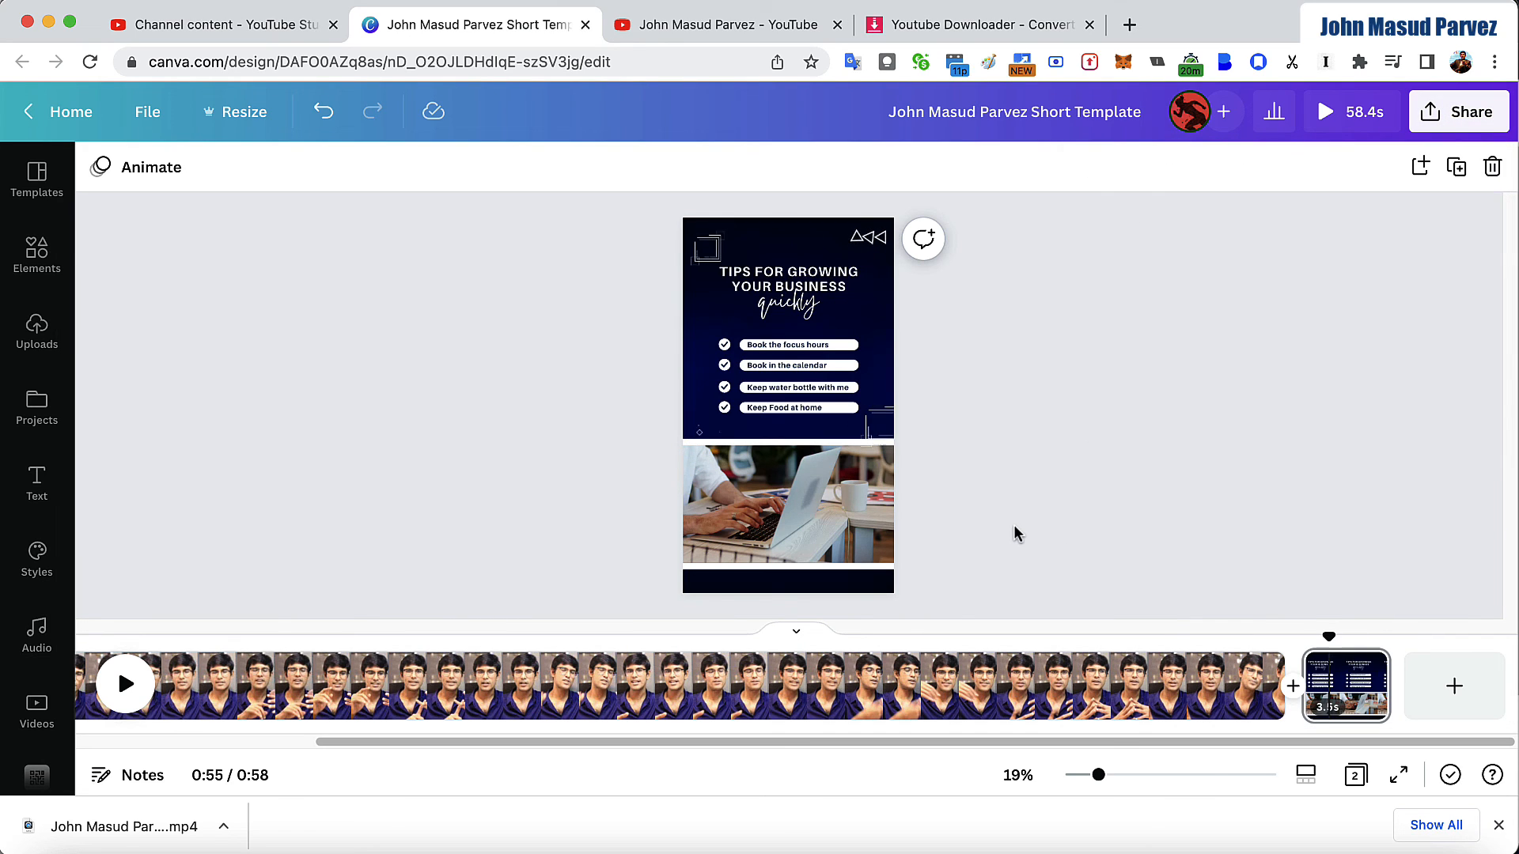